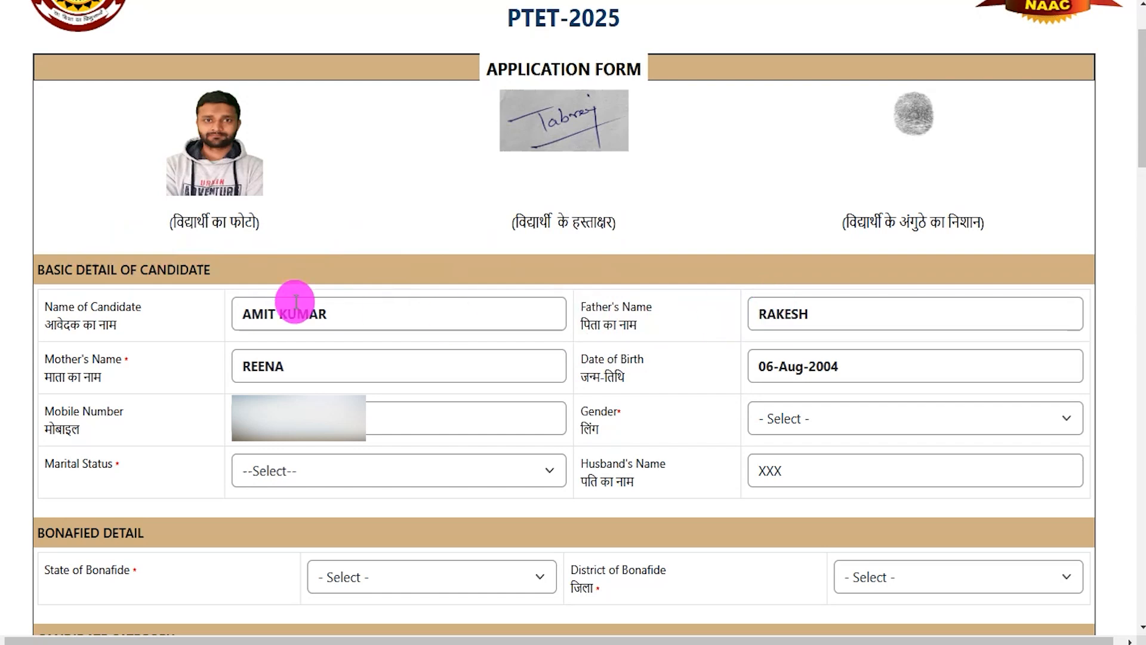
Set the candidate's gender to MALE and the marital status to UNMARRIED in the basic details.
click(772, 424)
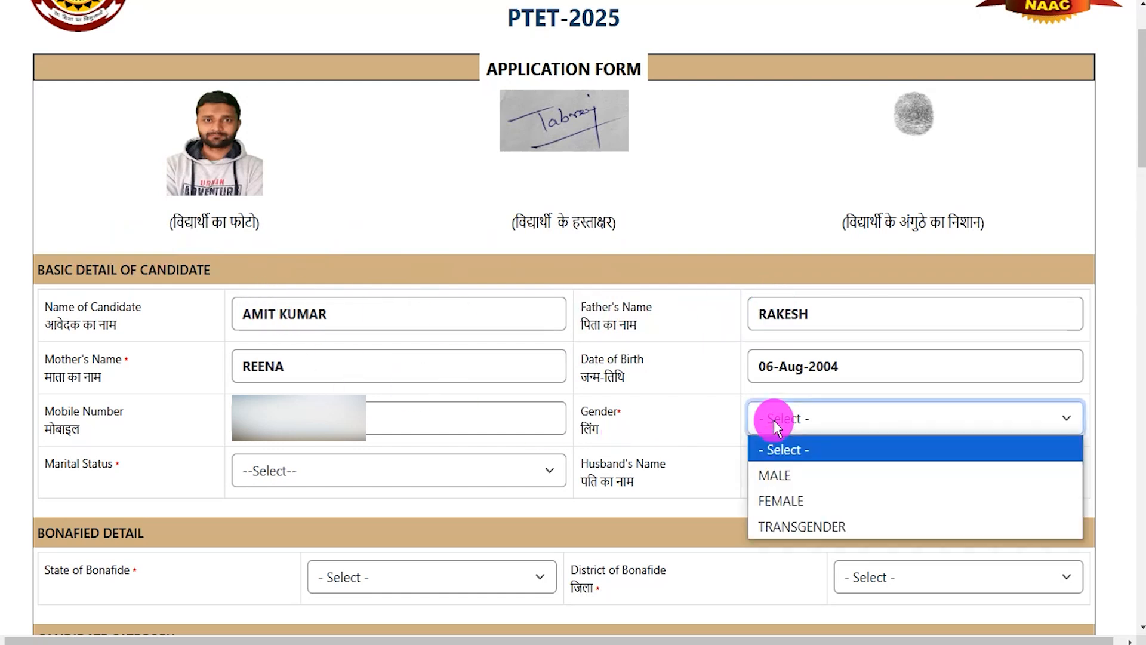
click(779, 471)
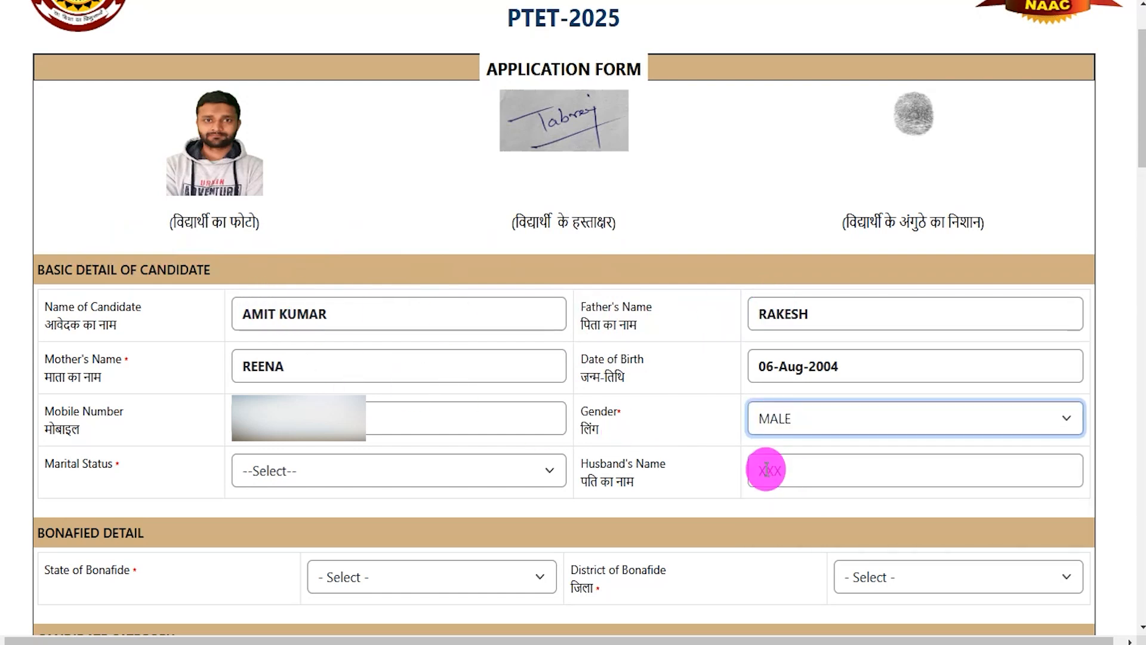
click(279, 474)
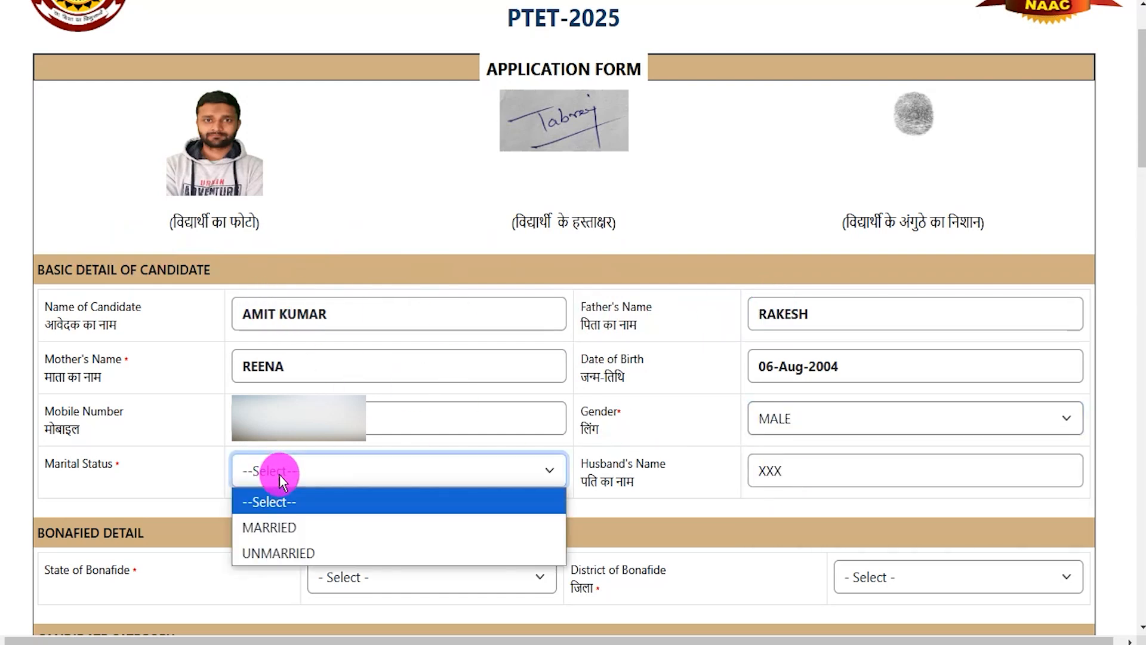
click(286, 551)
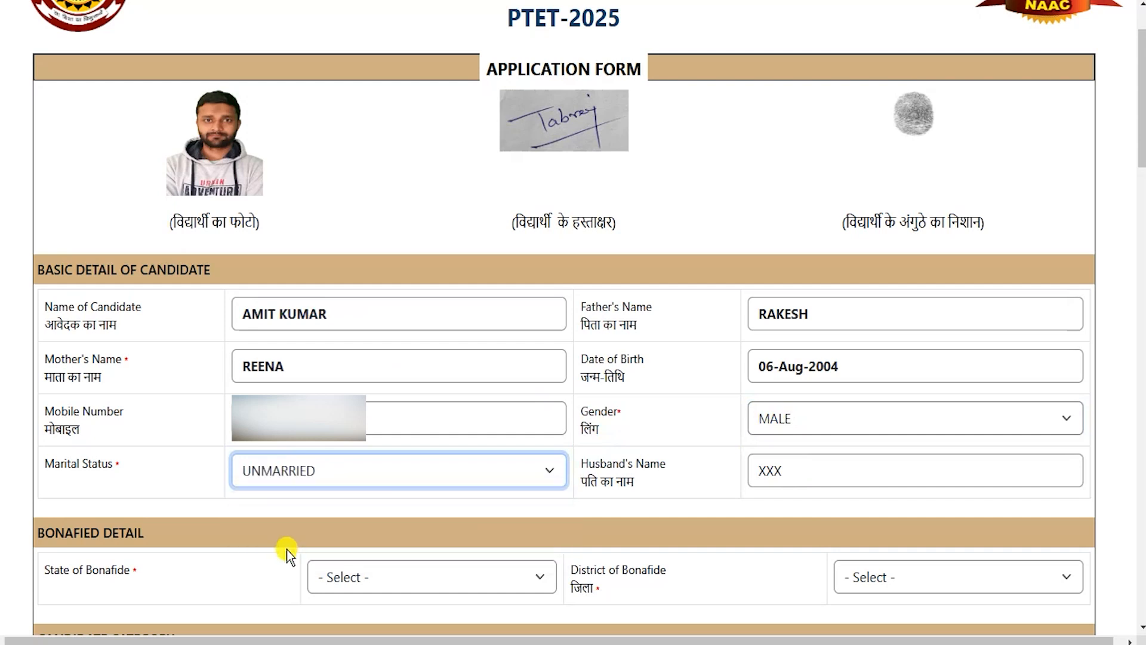
click(769, 469)
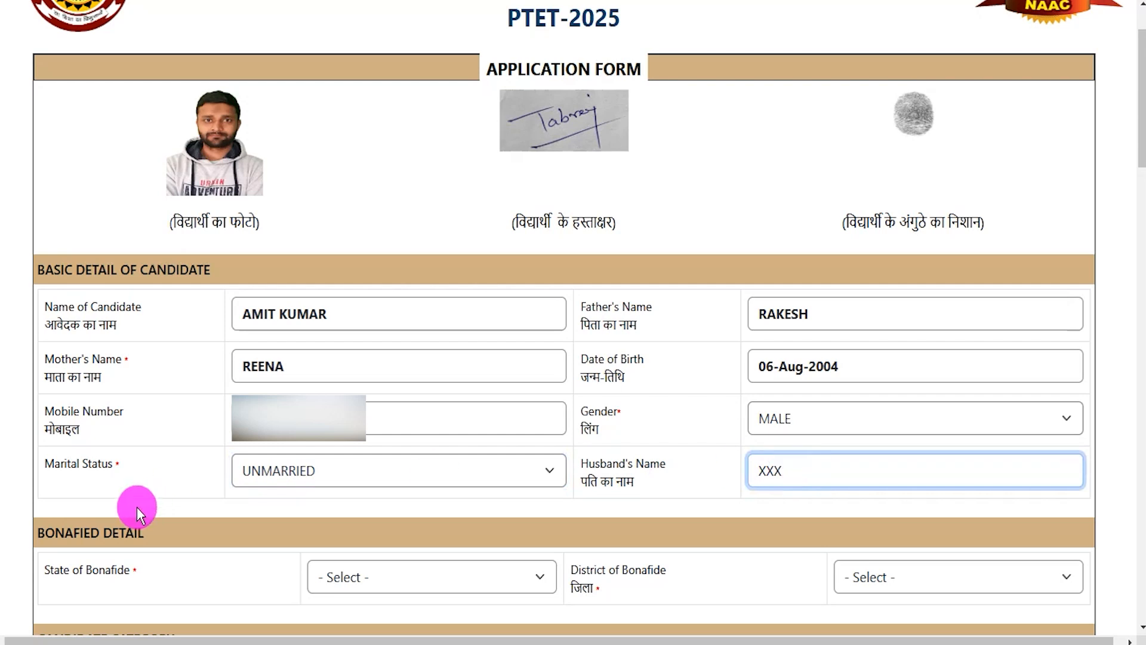
Set the State of Bonafide to UTTAR PRADESH and open the choices for District of Bonafide.
drag(55, 531, 132, 527)
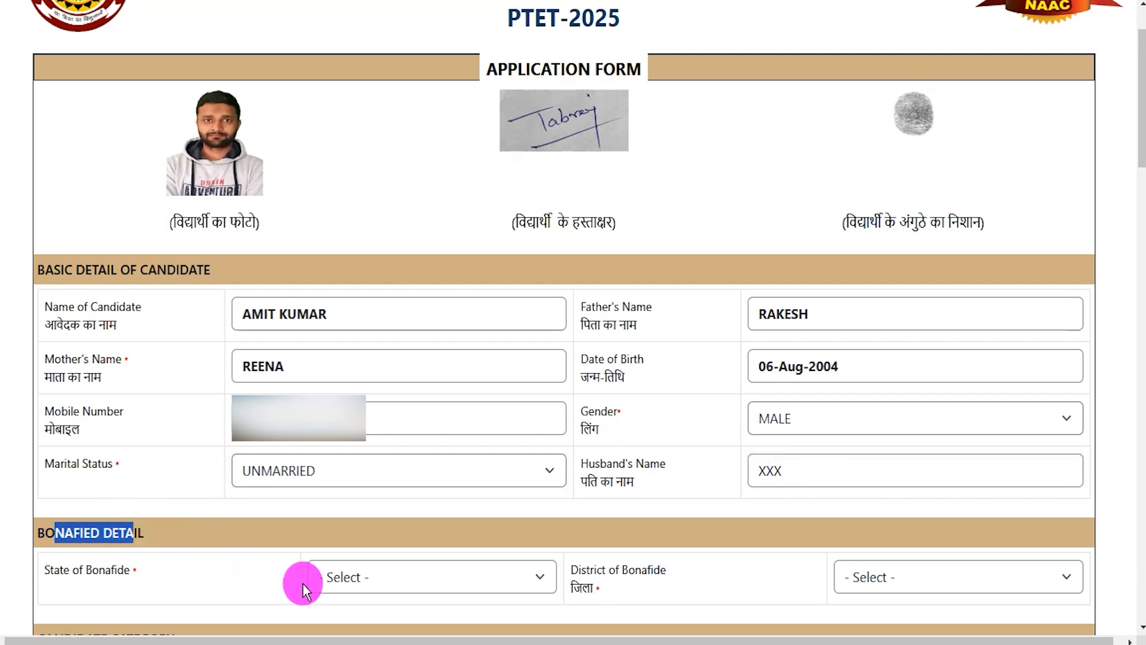
click(389, 584)
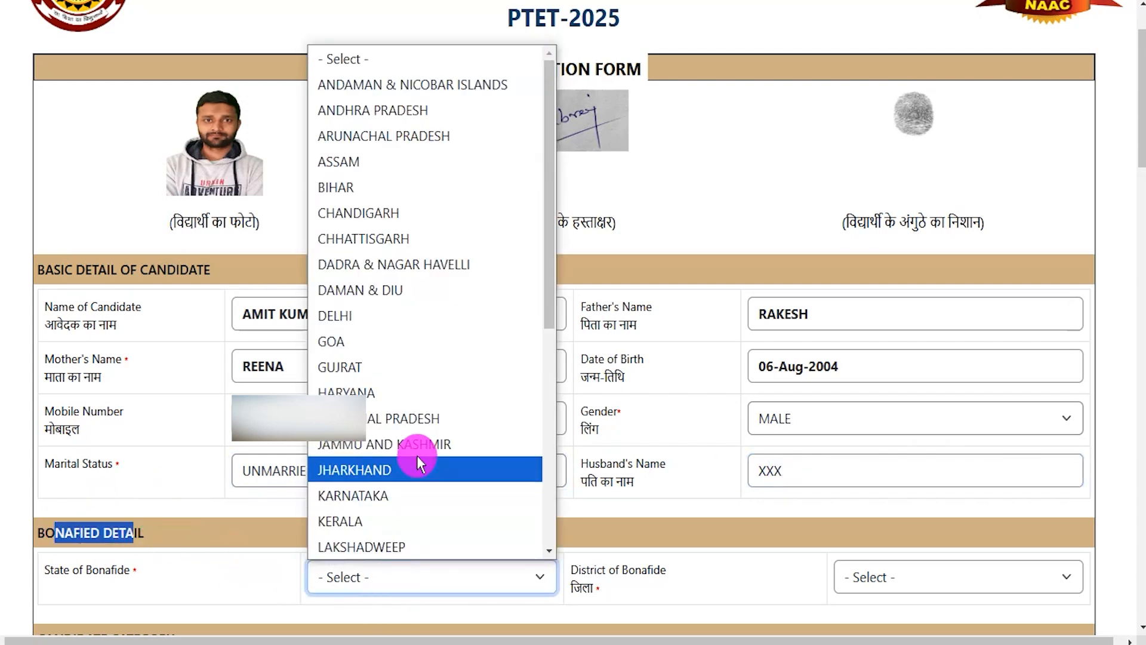
scroll(417, 454, down, 5)
click(386, 493)
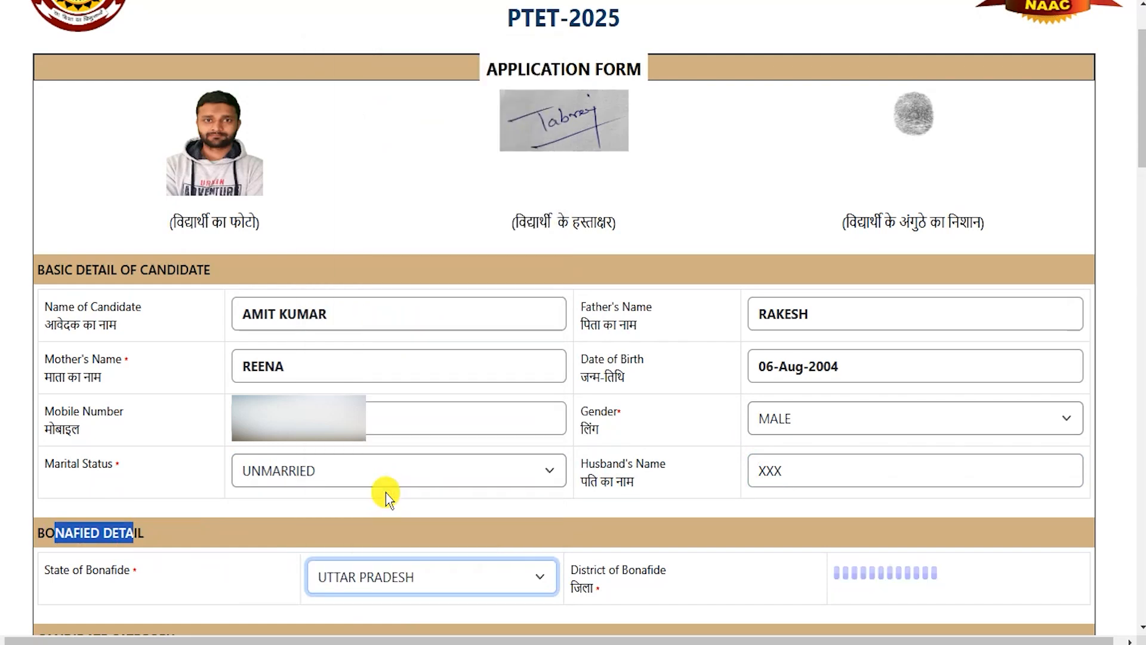
click(873, 583)
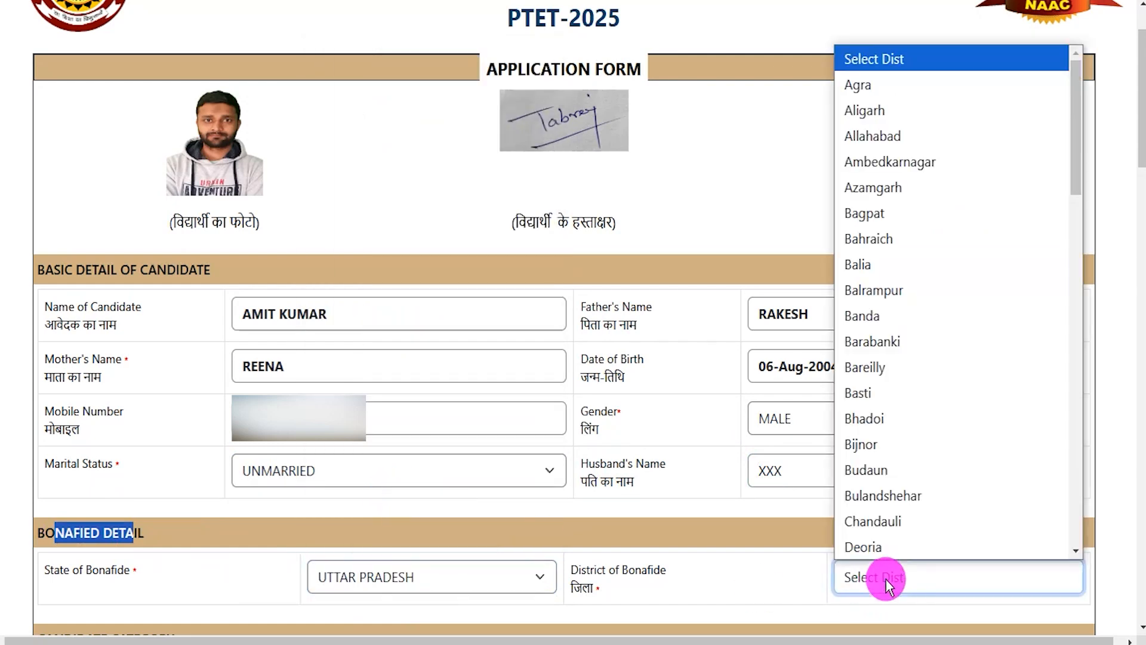
key(s)
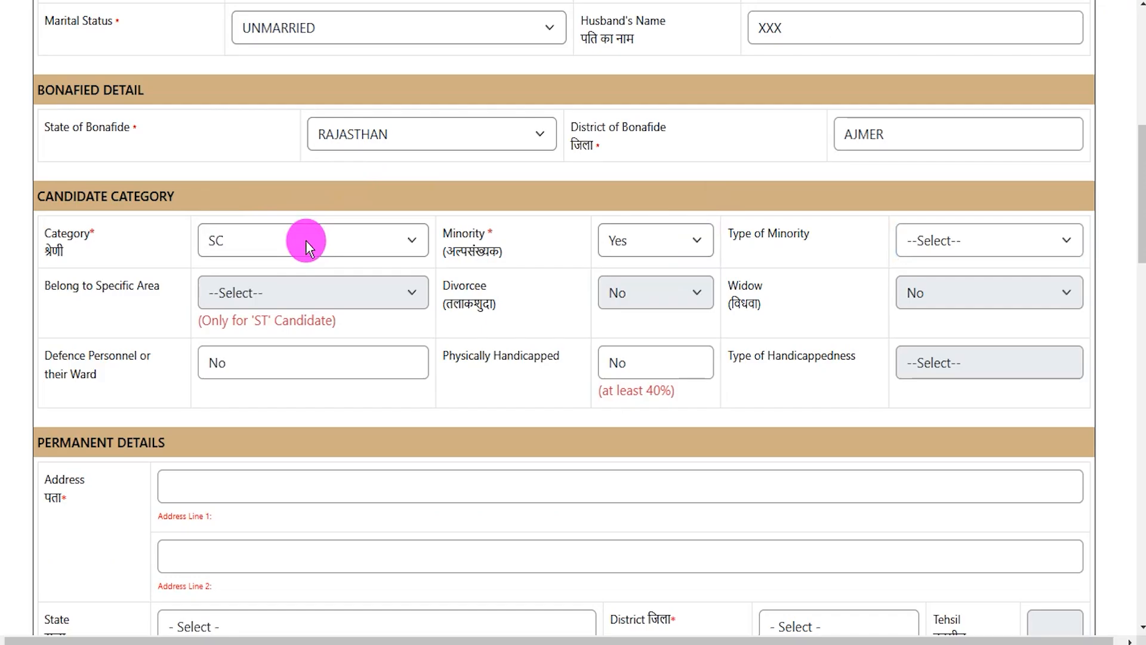
Choose SC as the candidate's category and Yes for Minority.
click(306, 240)
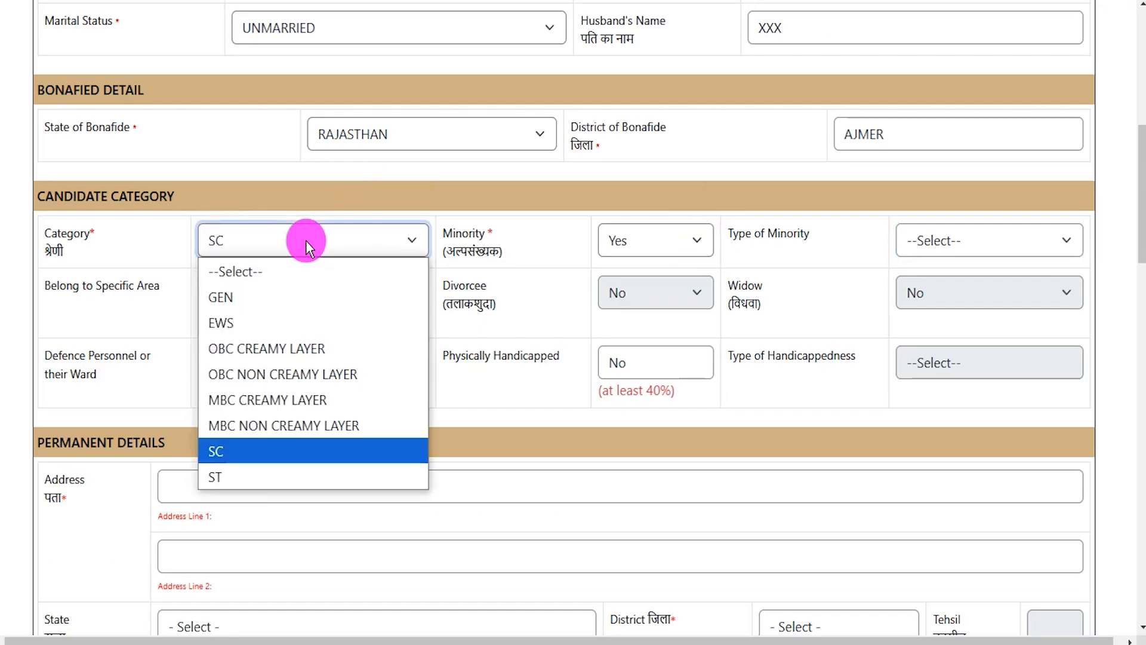
click(242, 452)
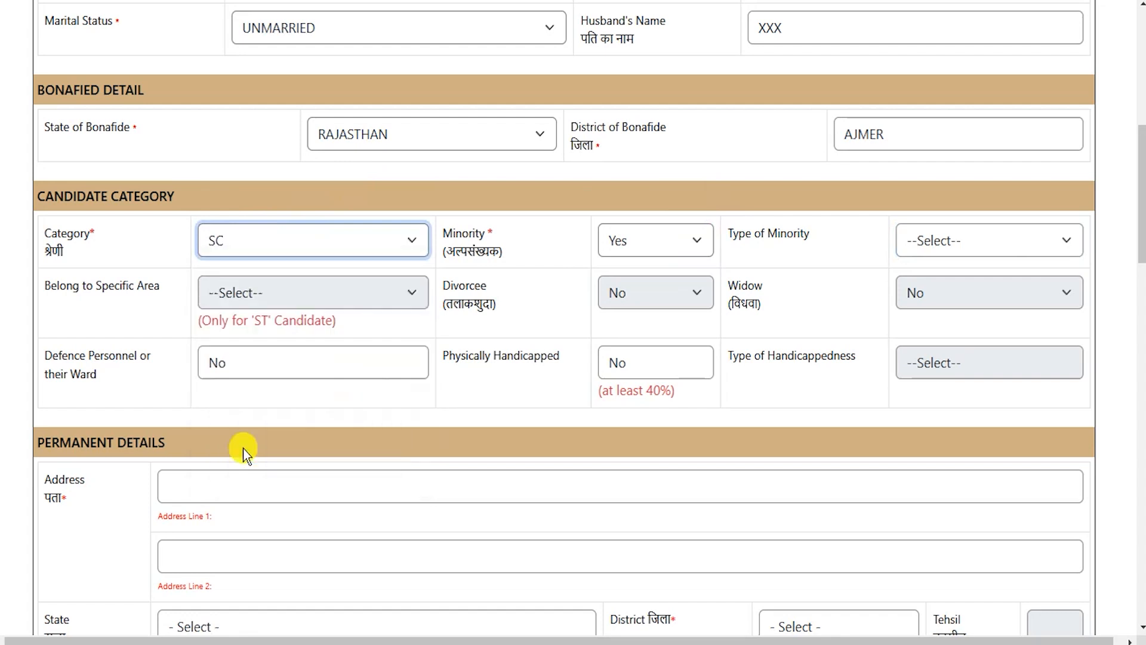
click(629, 241)
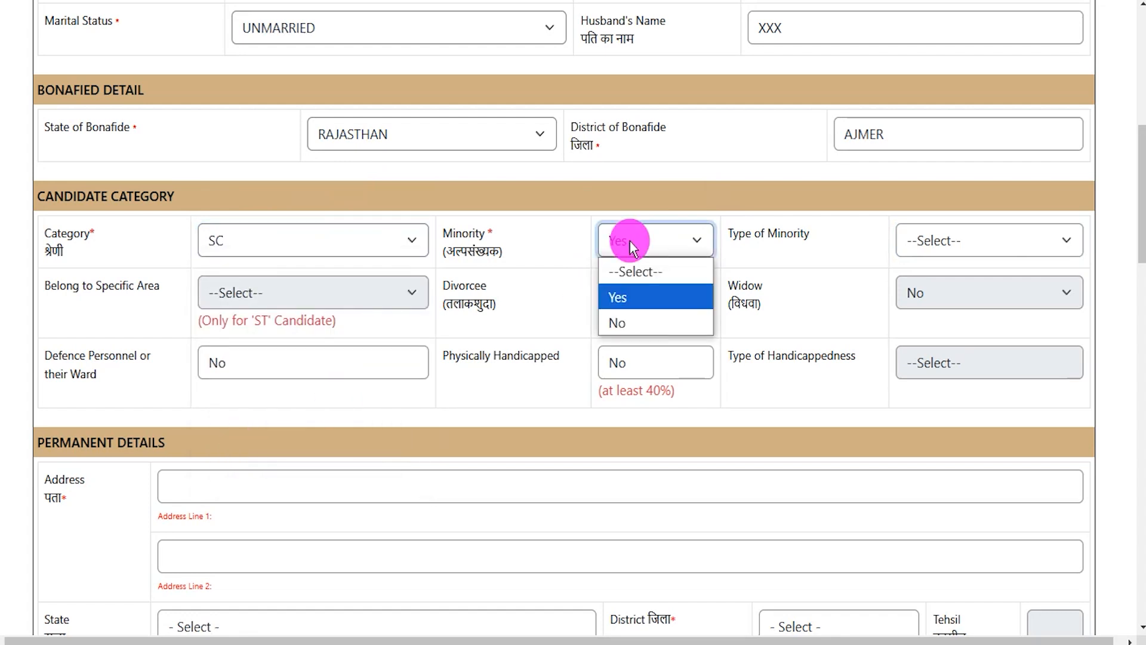
click(629, 297)
Check the available types of minority and change Minority to No.
click(961, 234)
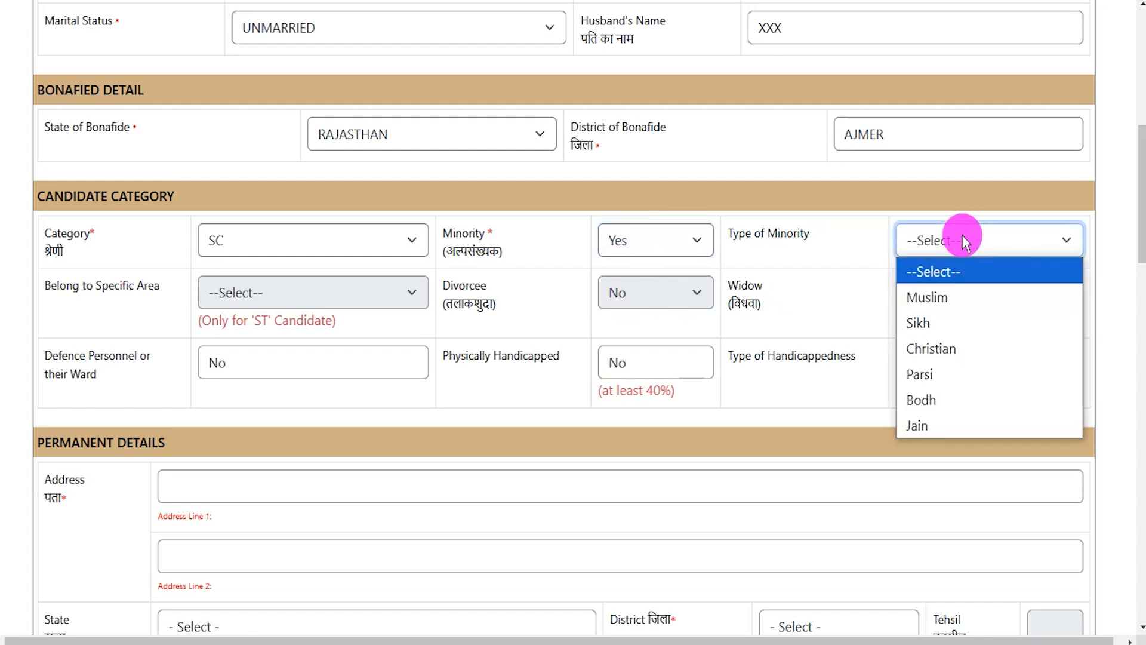
click(650, 242)
click(622, 324)
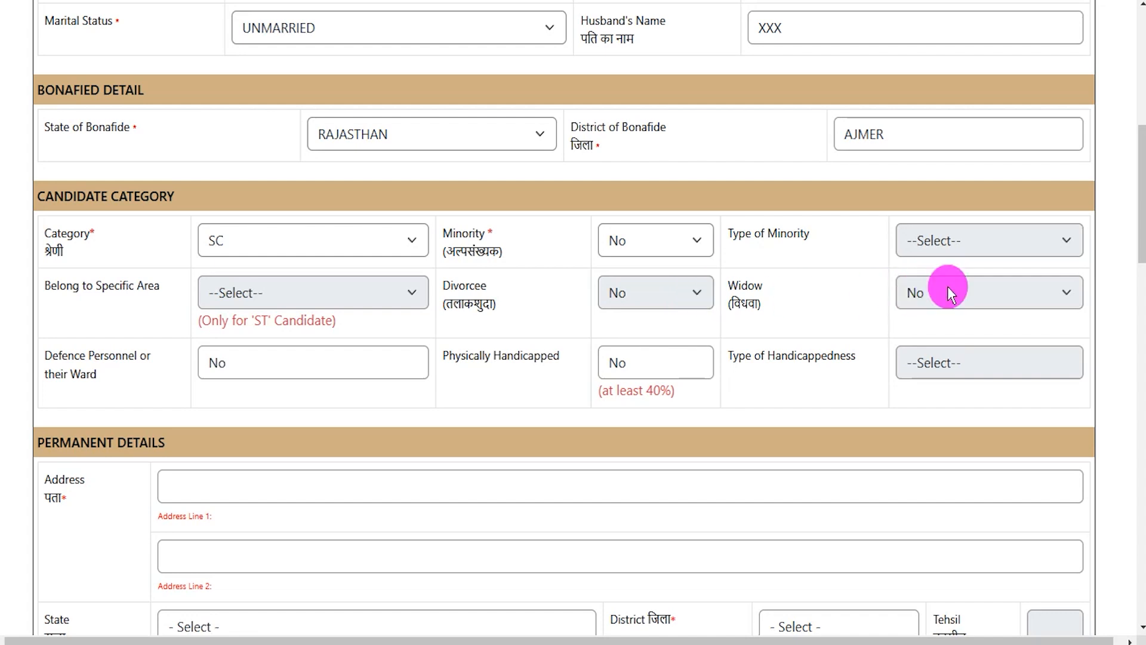
Switch Defence Personnel or their Ward to Yes and back to No.
click(293, 363)
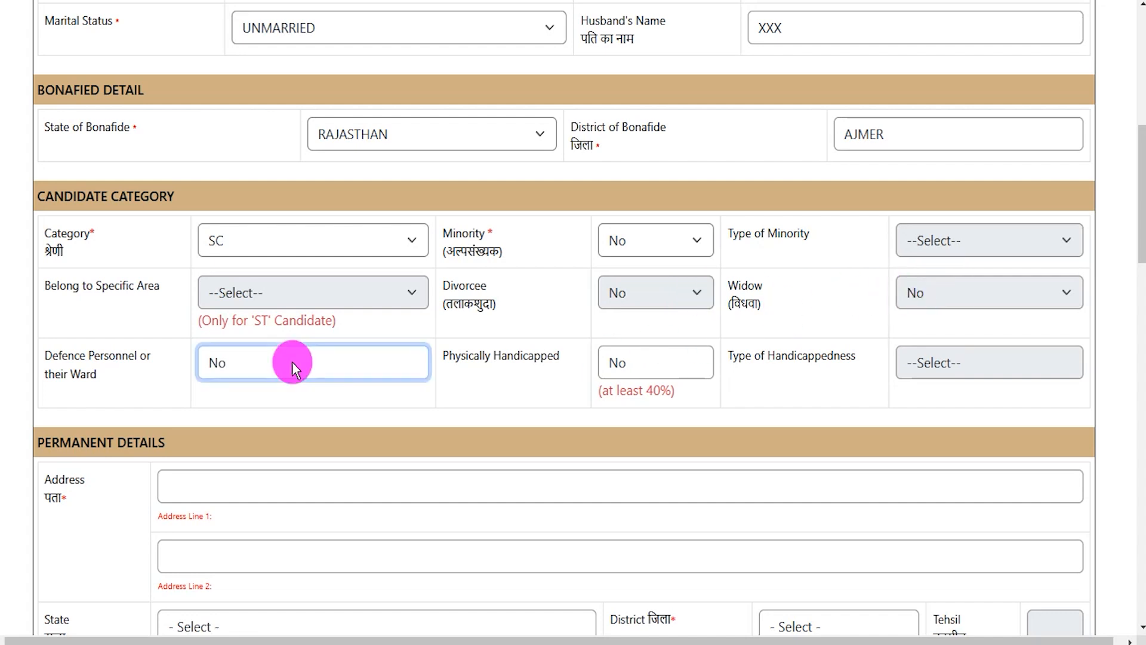
click(292, 363)
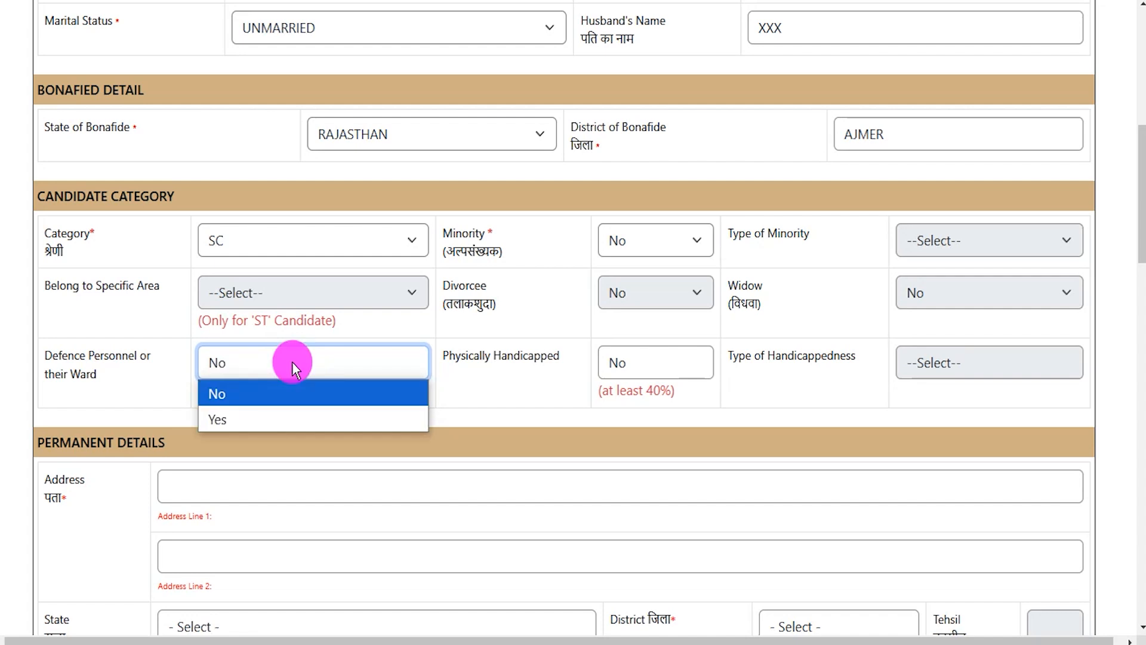
click(260, 412)
click(288, 368)
click(256, 395)
Switch Physically Handicapped to Yes and back to No.
click(599, 367)
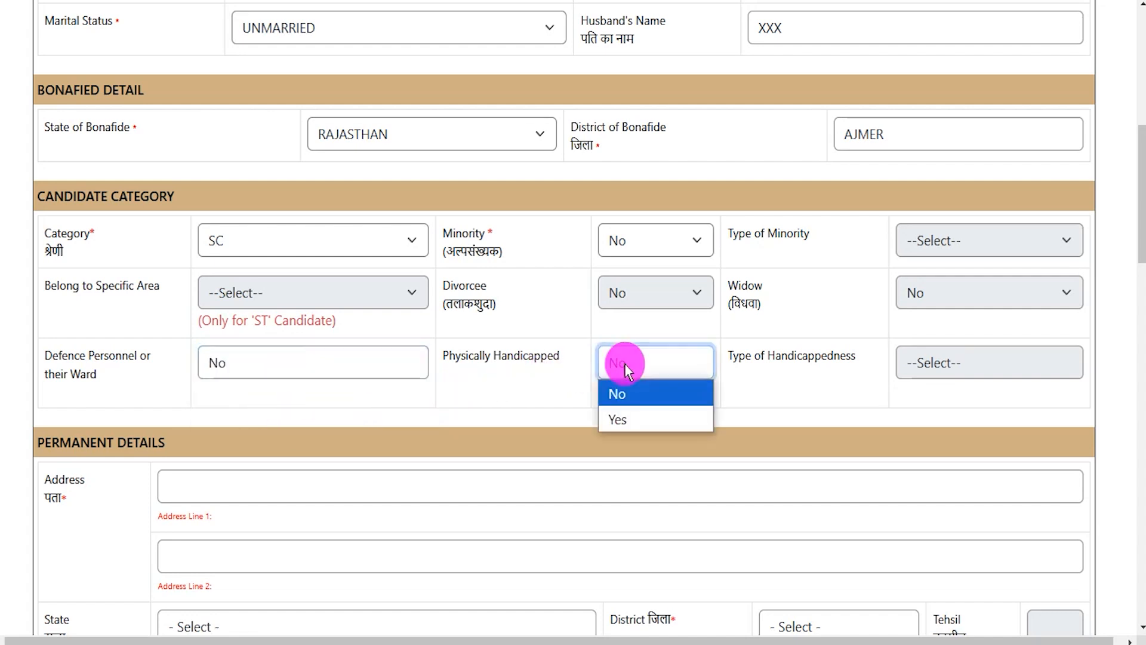
click(633, 415)
click(635, 367)
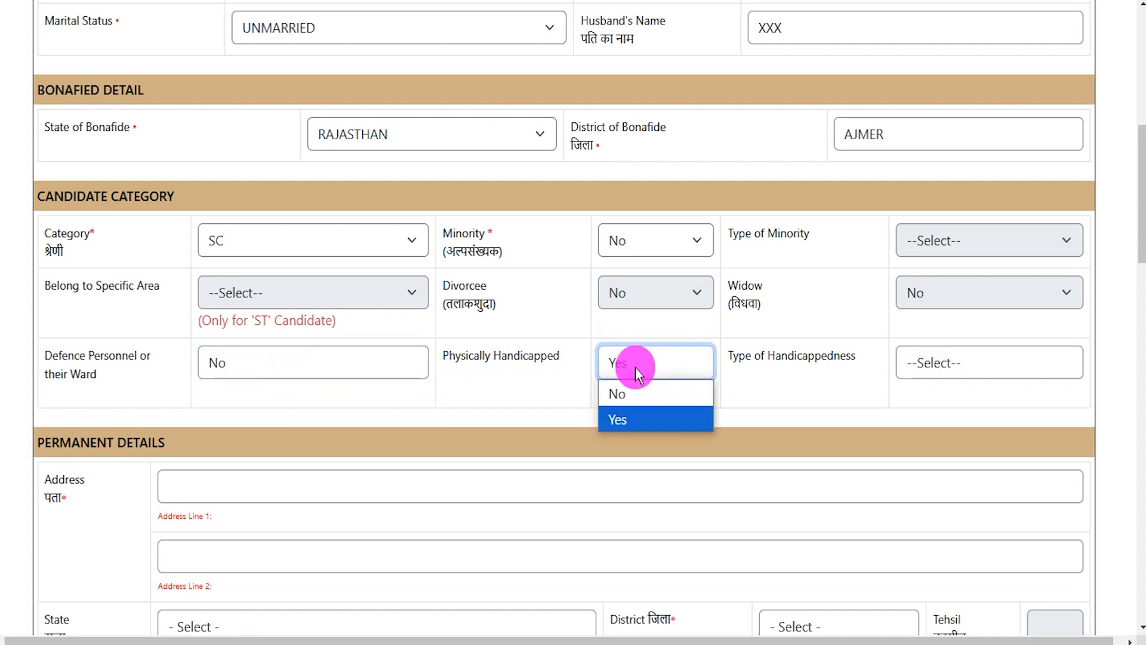
click(632, 391)
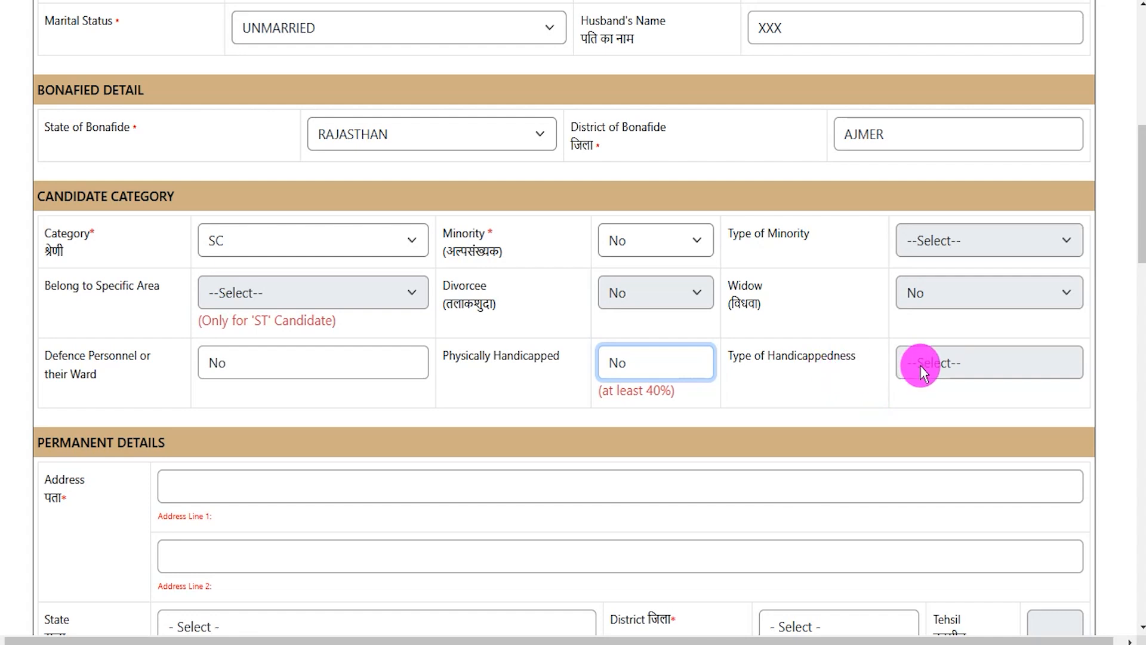
Look through the address, state and district fields under Permanent Details and the Correspondence Details section without filling them in.
scroll(922, 370, down, 4)
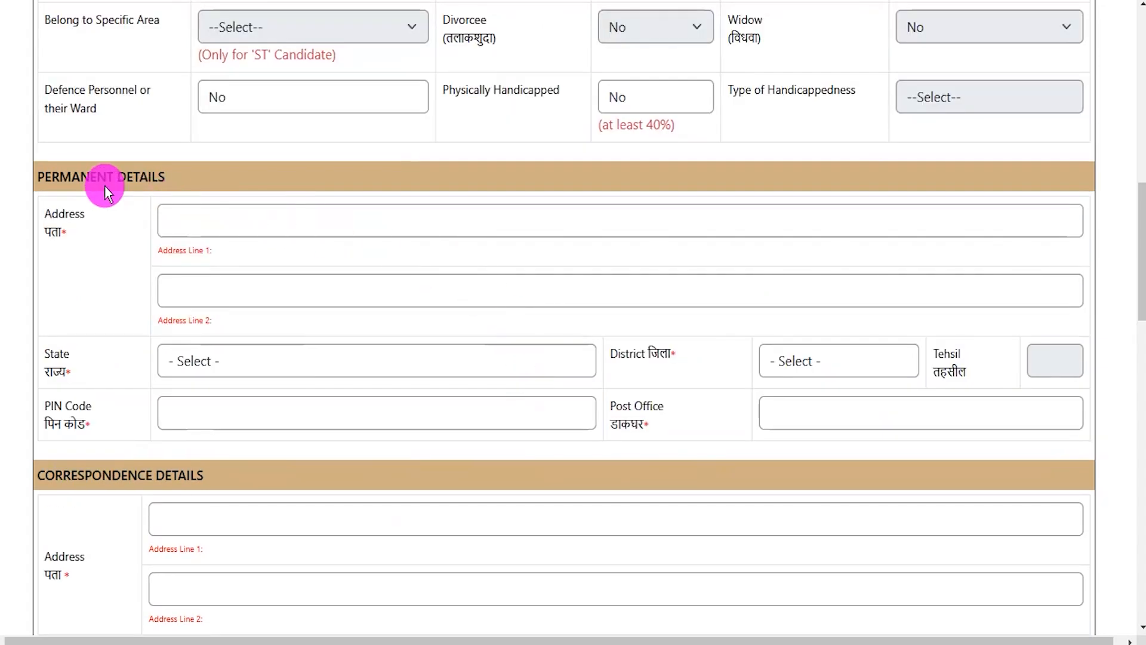
drag(44, 176, 173, 182)
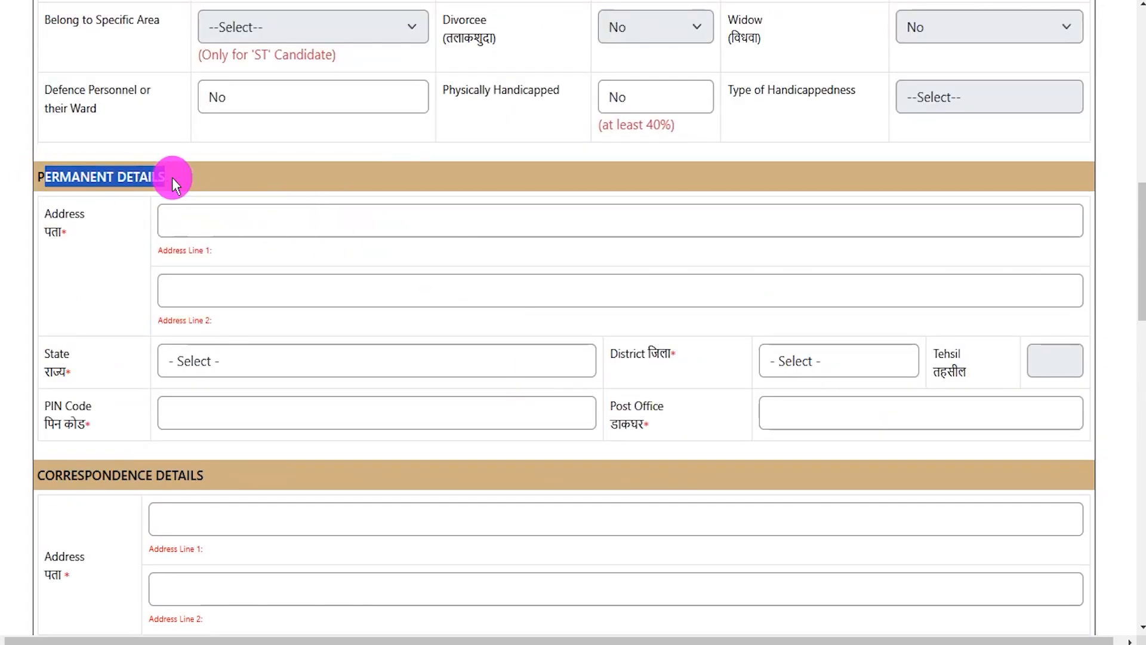
click(203, 218)
click(179, 364)
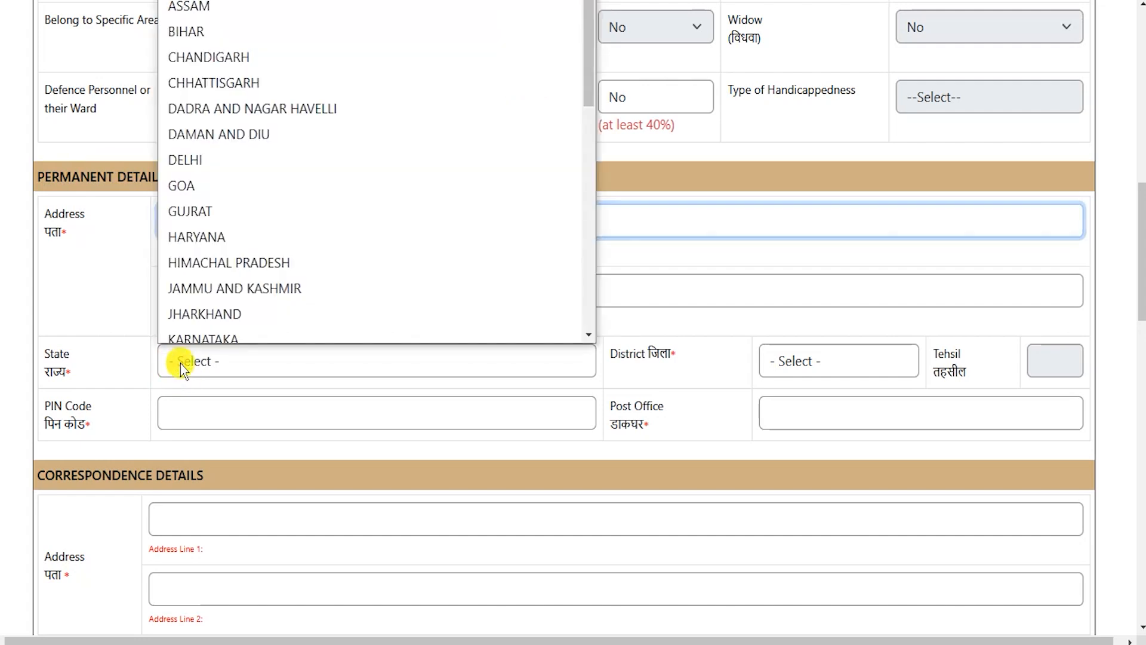
click(751, 370)
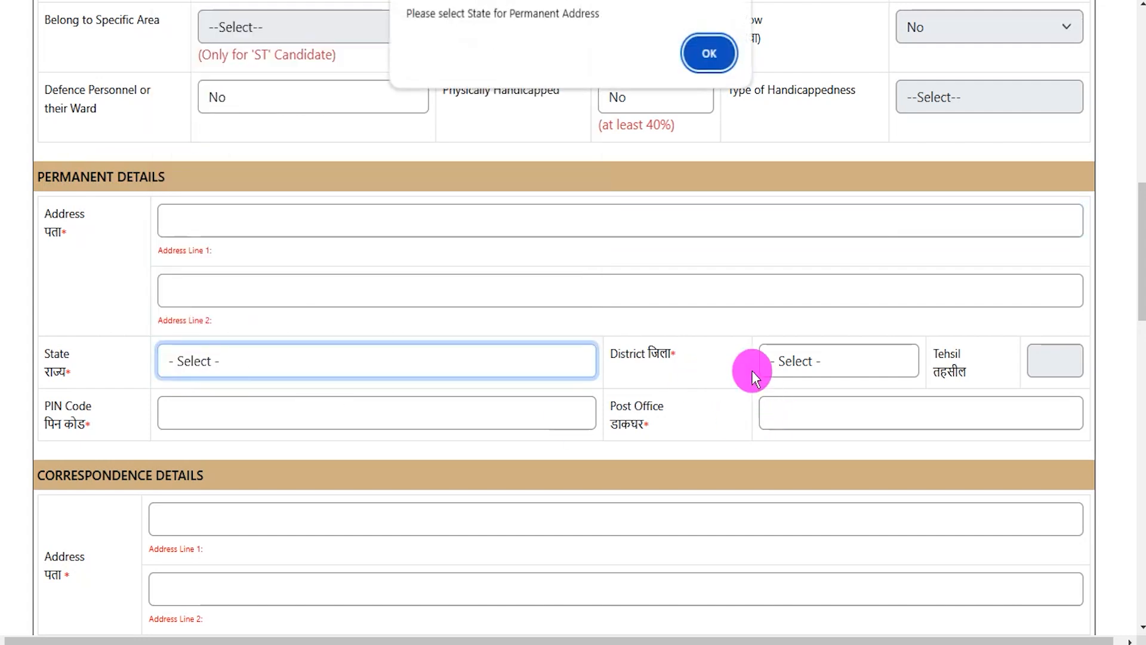
click(708, 55)
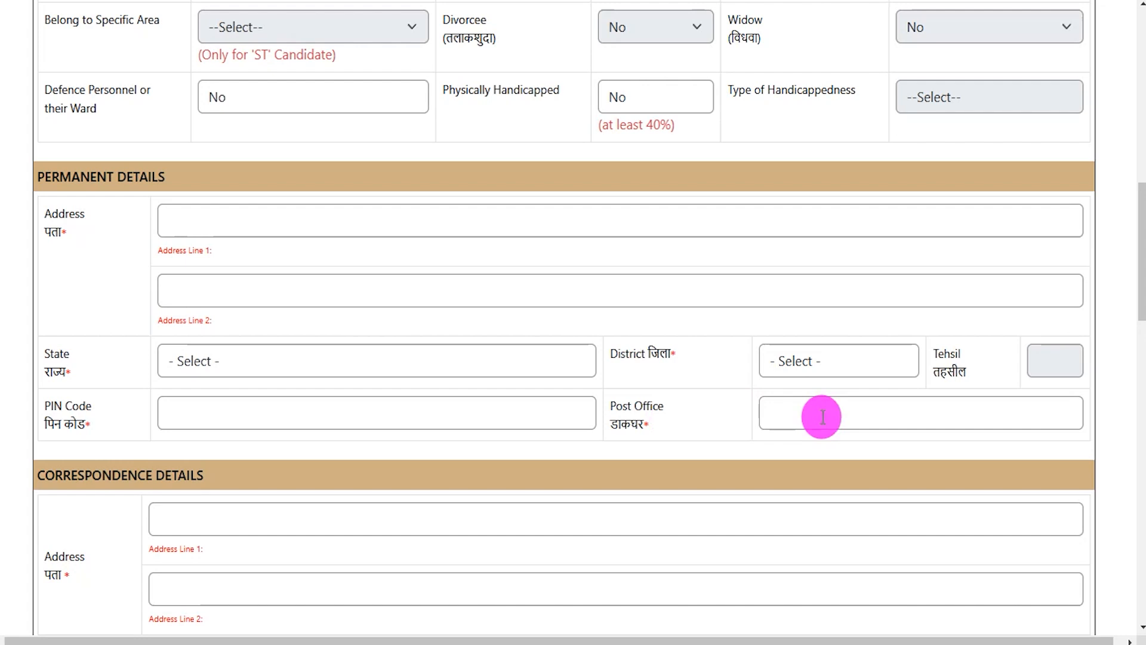
drag(47, 475, 197, 474)
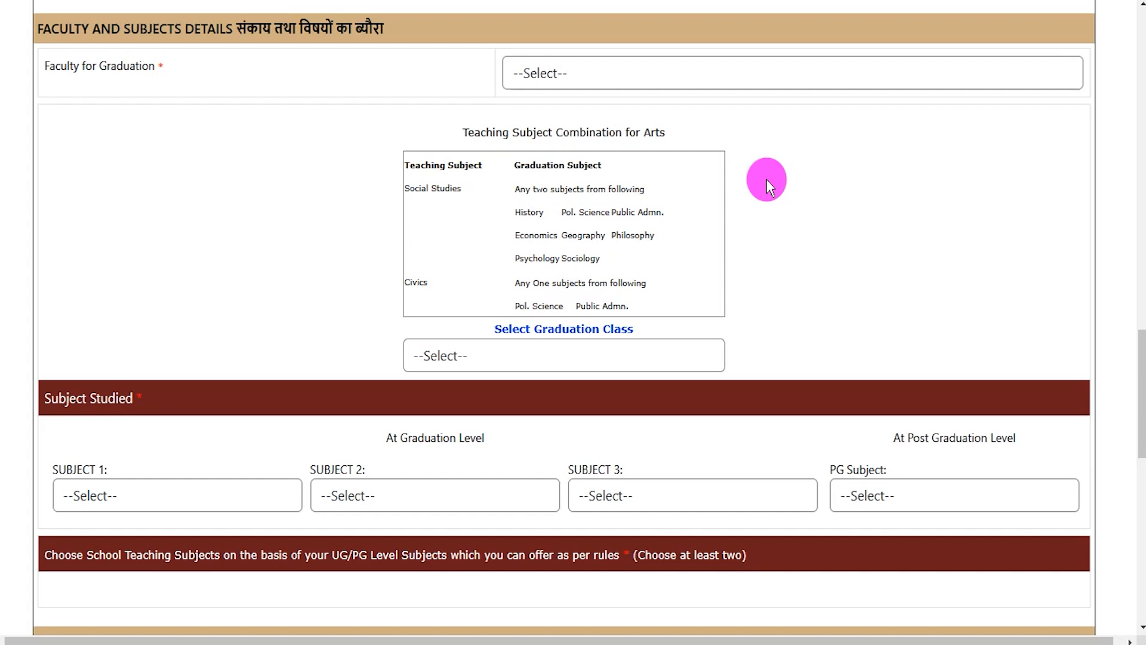
Set the faculty for graduation to Arts and the graduation class to B.A.
click(653, 73)
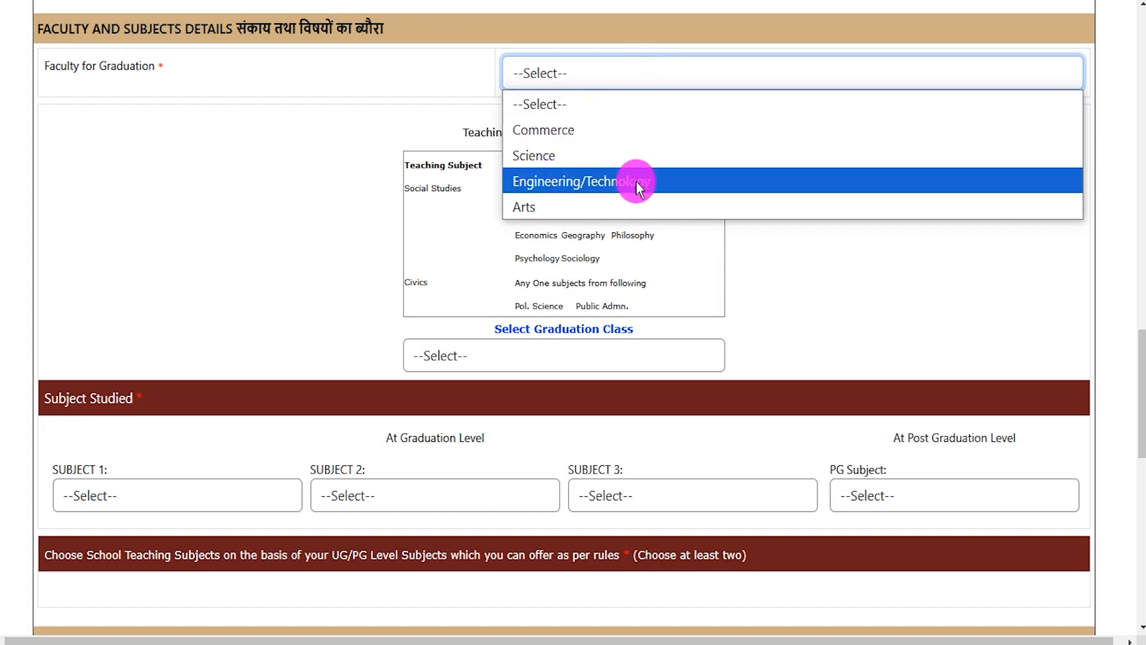
click(535, 208)
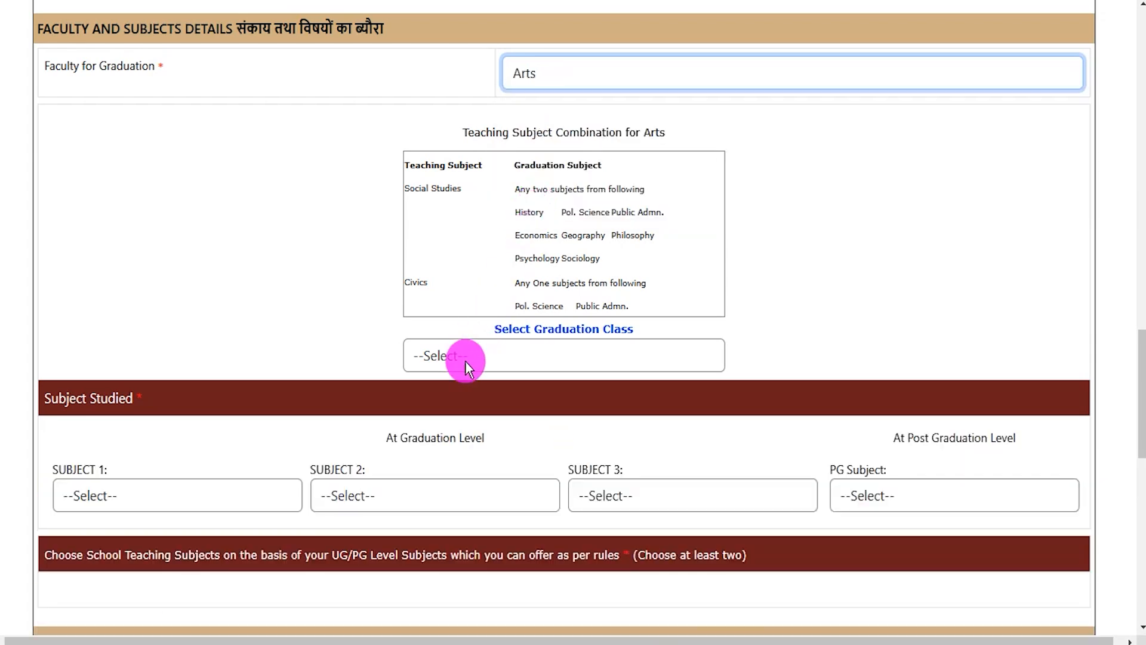
click(475, 355)
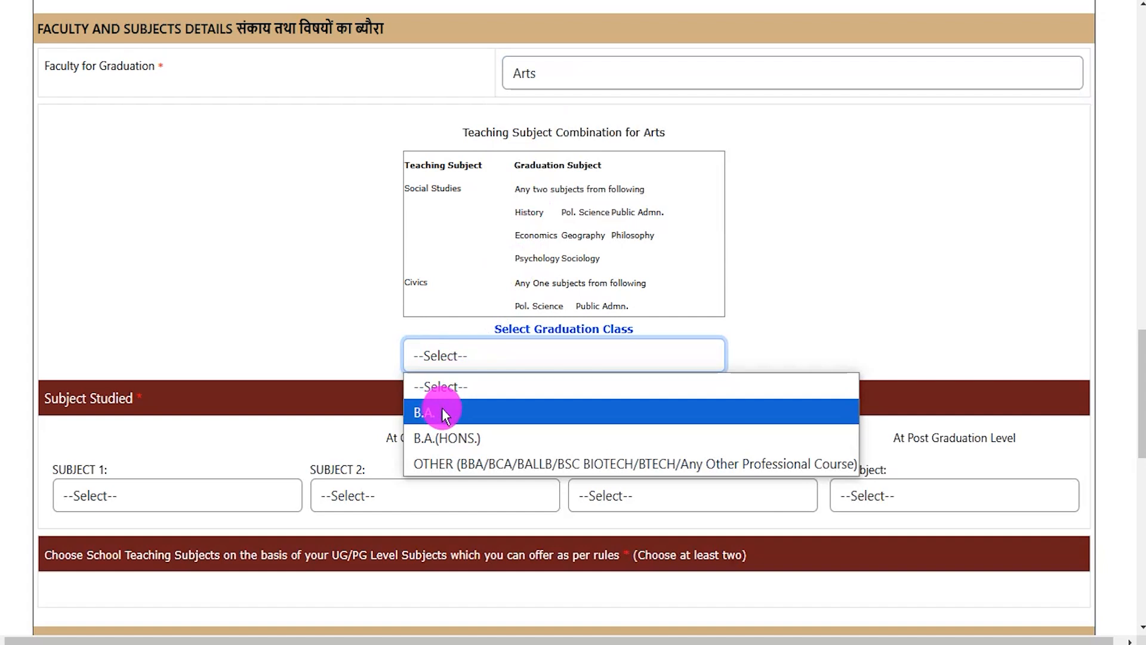
click(593, 73)
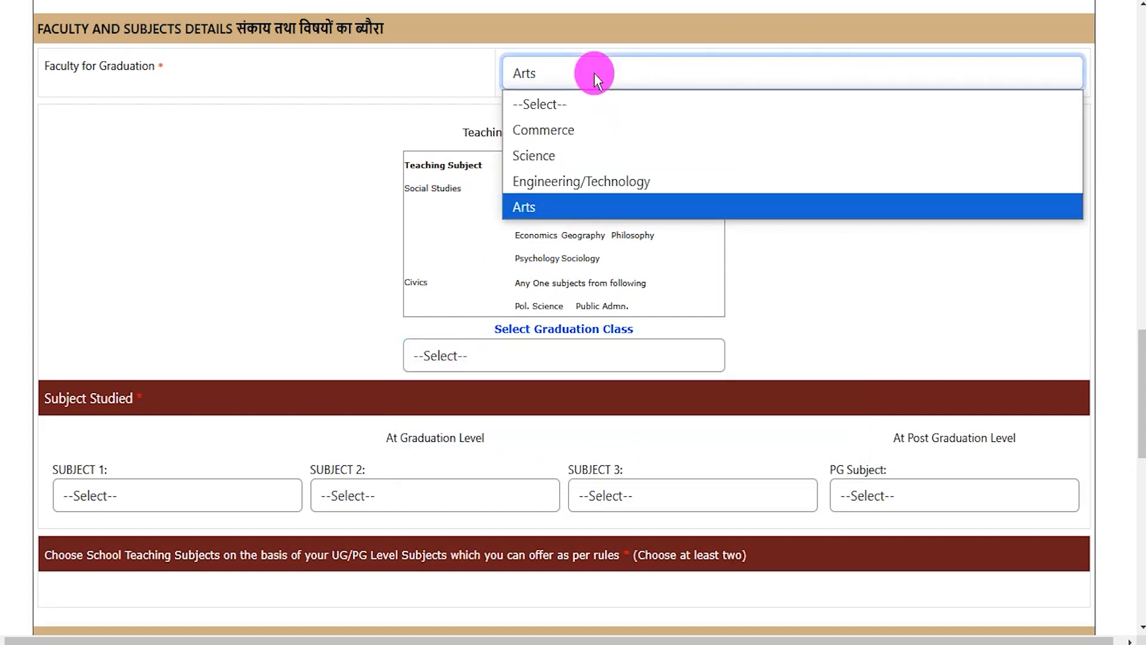
click(520, 361)
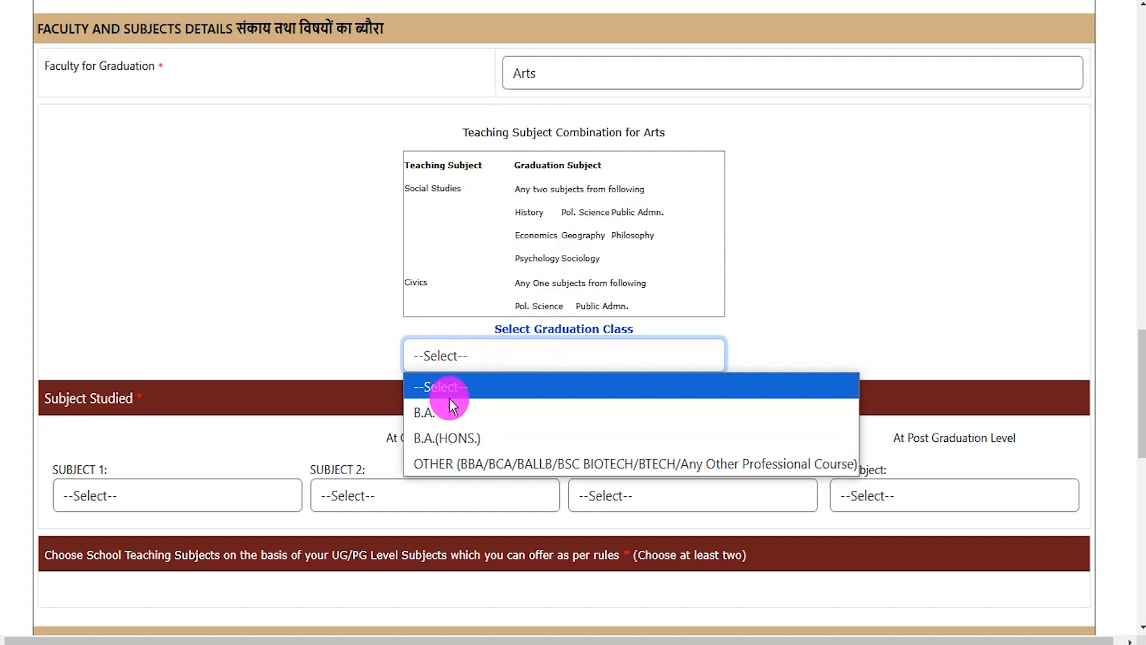
click(425, 408)
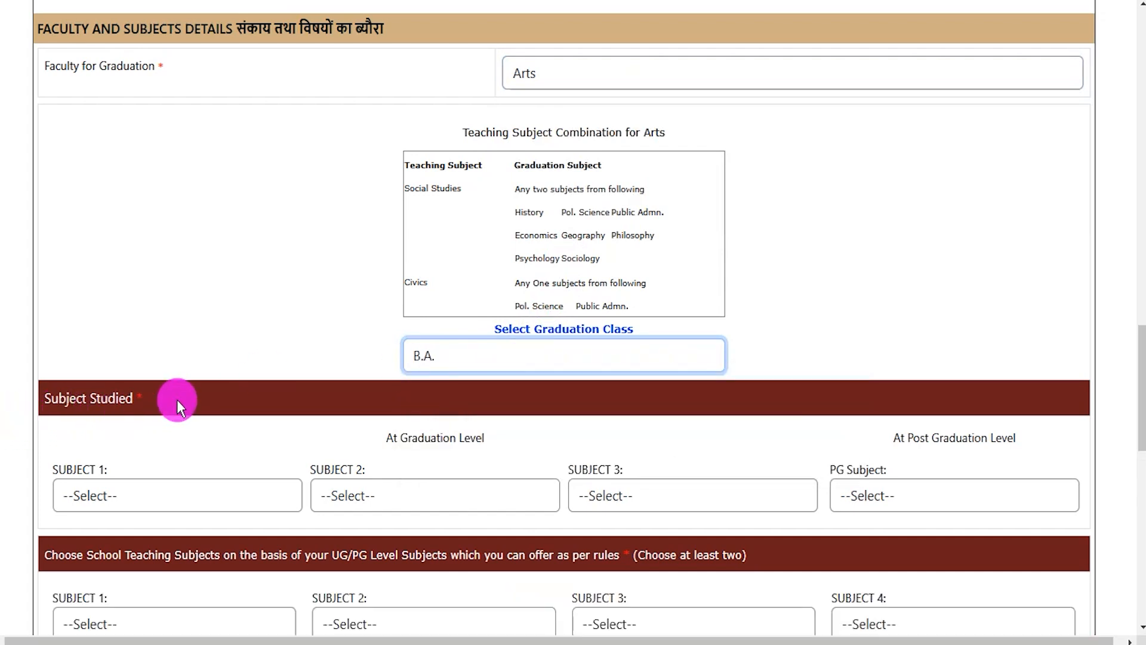
Set Subject 1 at graduation level under Subject Studied to HINDI and dismiss the alert about choosing subjects.
scroll(178, 399, down, 3)
click(154, 319)
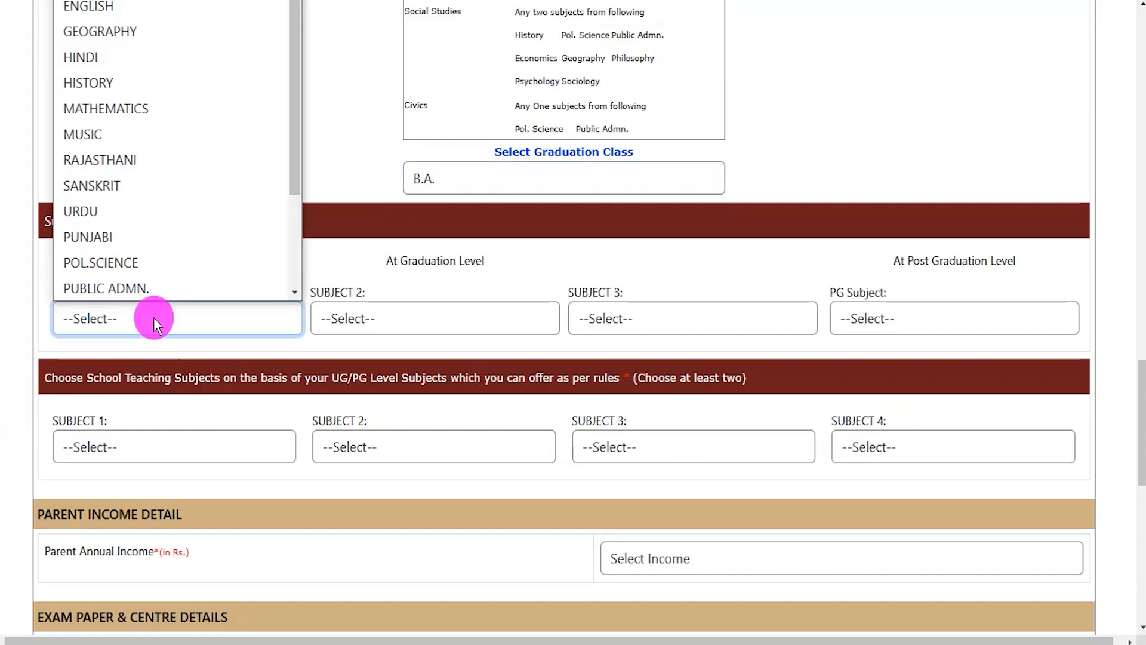
click(120, 62)
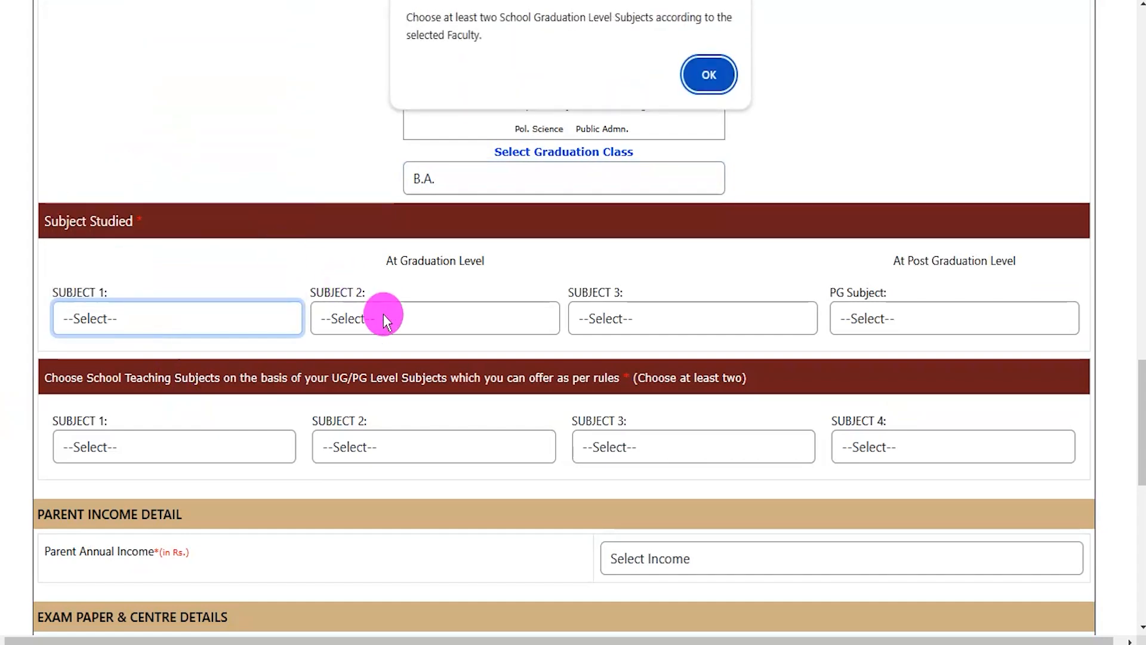
click(704, 72)
Look through the choices for graduation Subject 2, Subject 3 and the PG Subject without picking any.
click(497, 322)
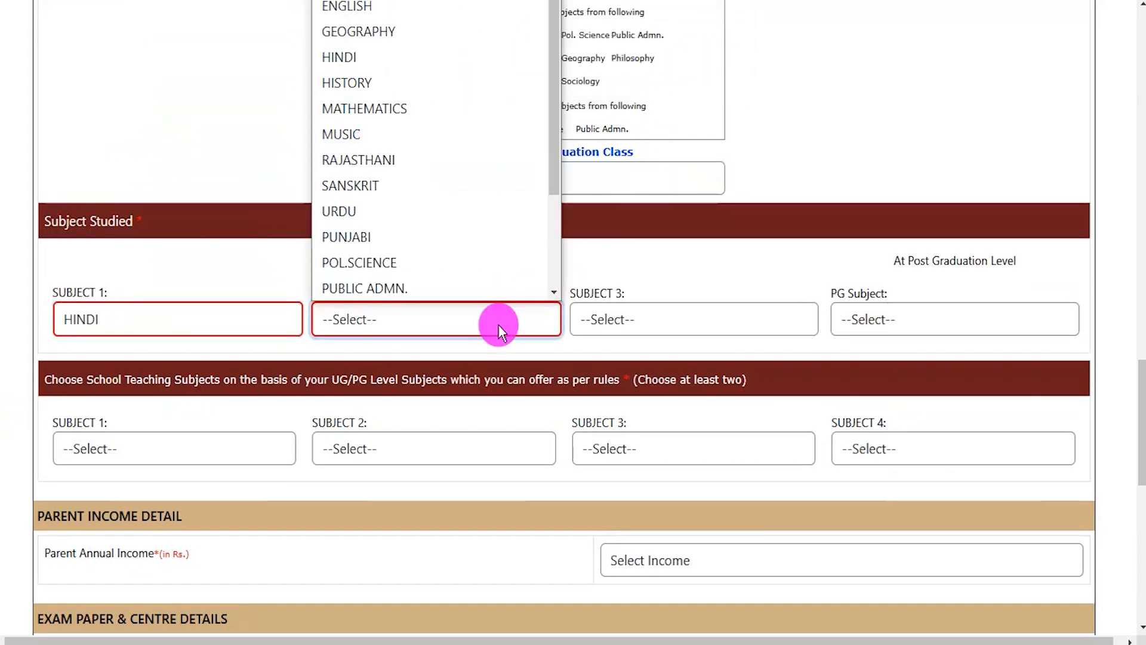
click(655, 314)
click(890, 318)
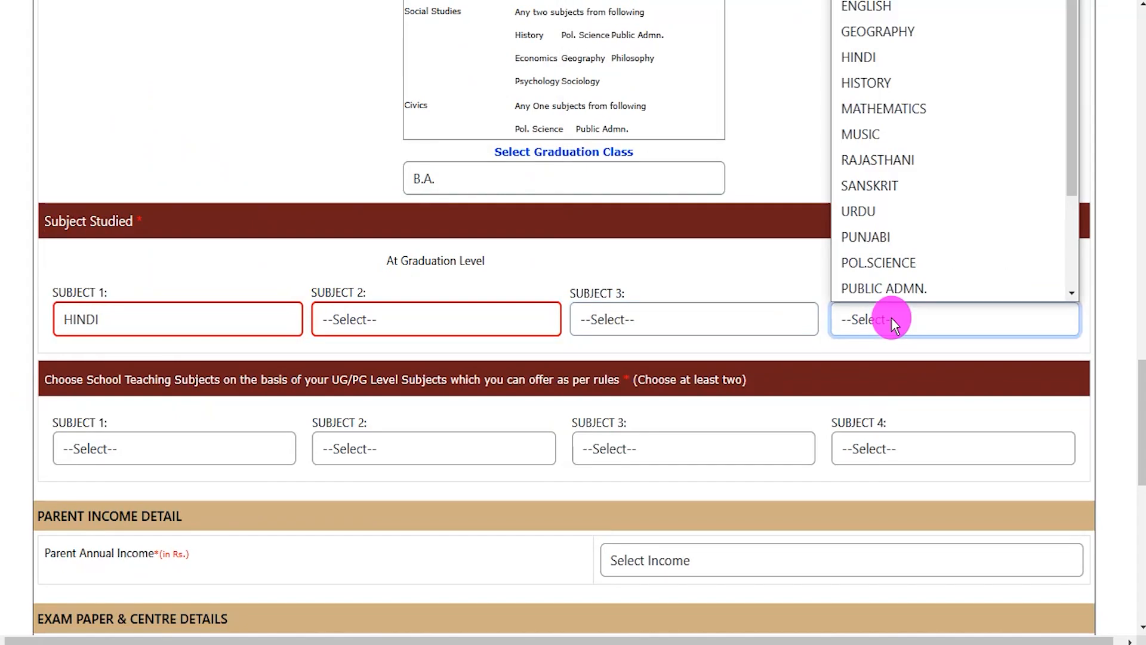
click(662, 370)
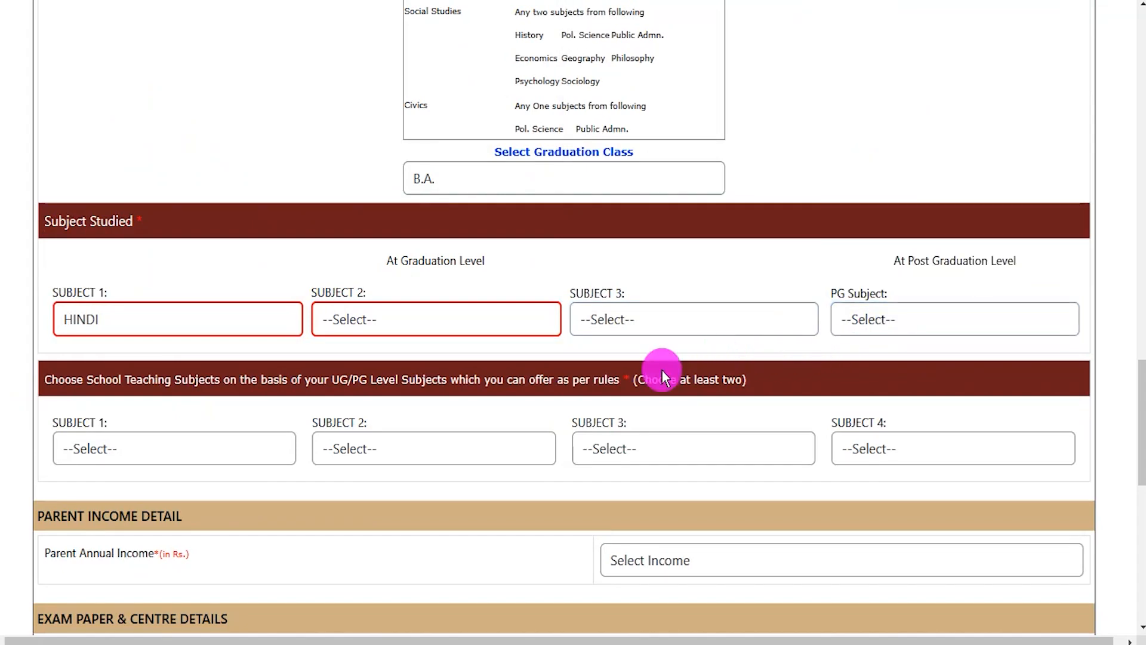
Examine the school teaching subjects instruction and the choices offered for its four subject fields without picking any.
scroll(662, 370, down, 2)
drag(77, 291, 397, 291)
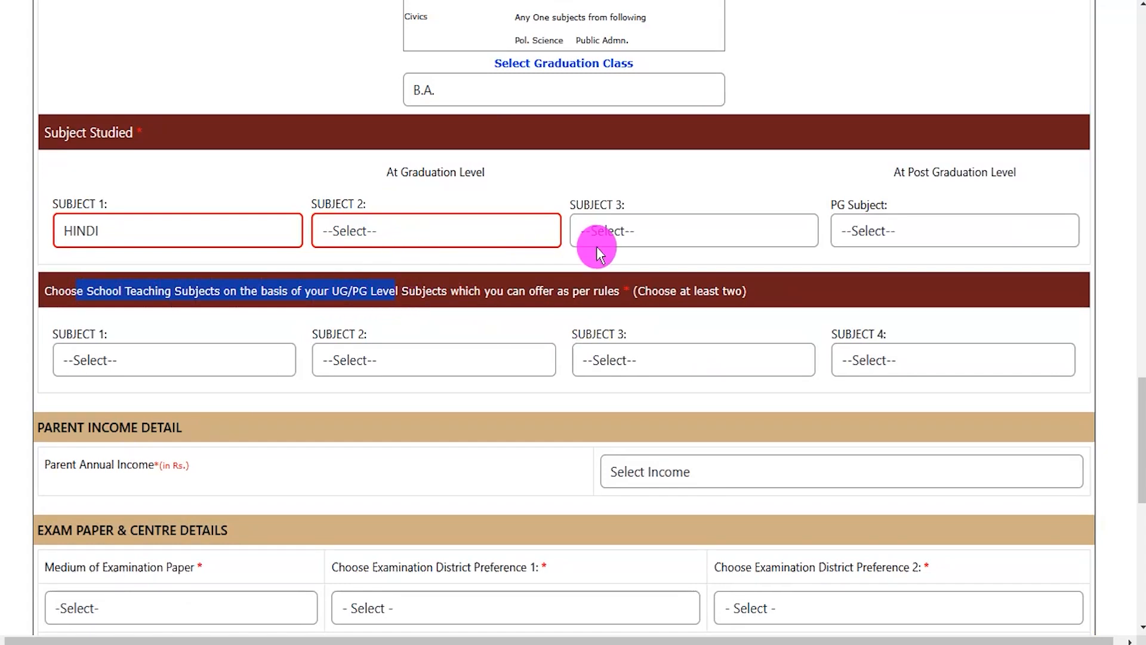
drag(442, 291, 549, 291)
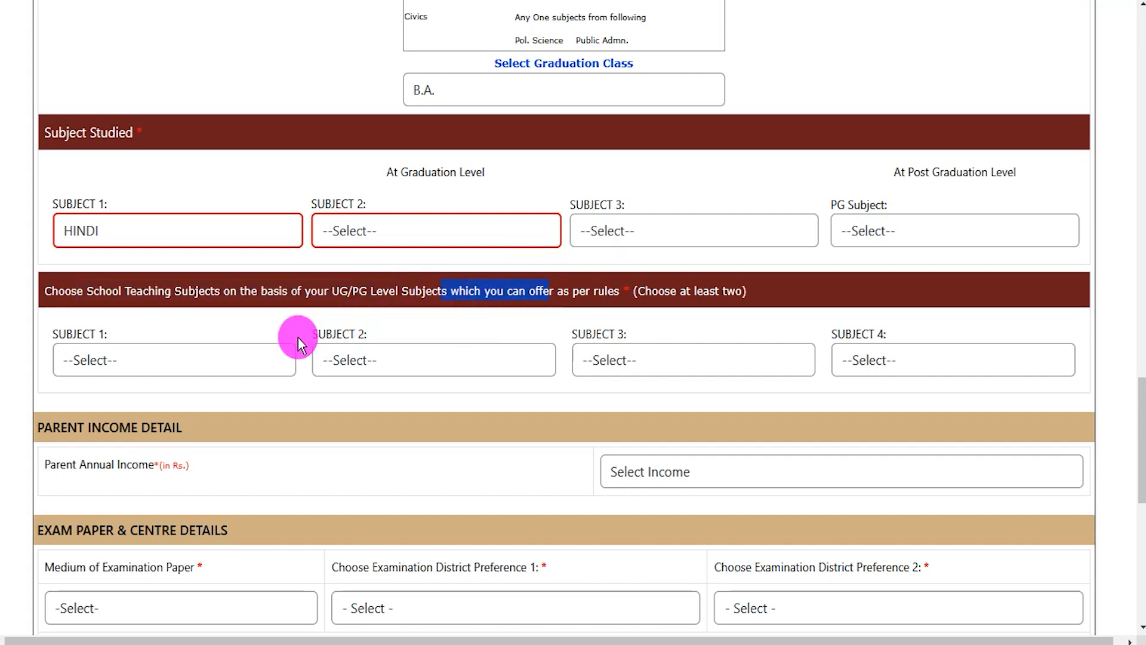
click(213, 357)
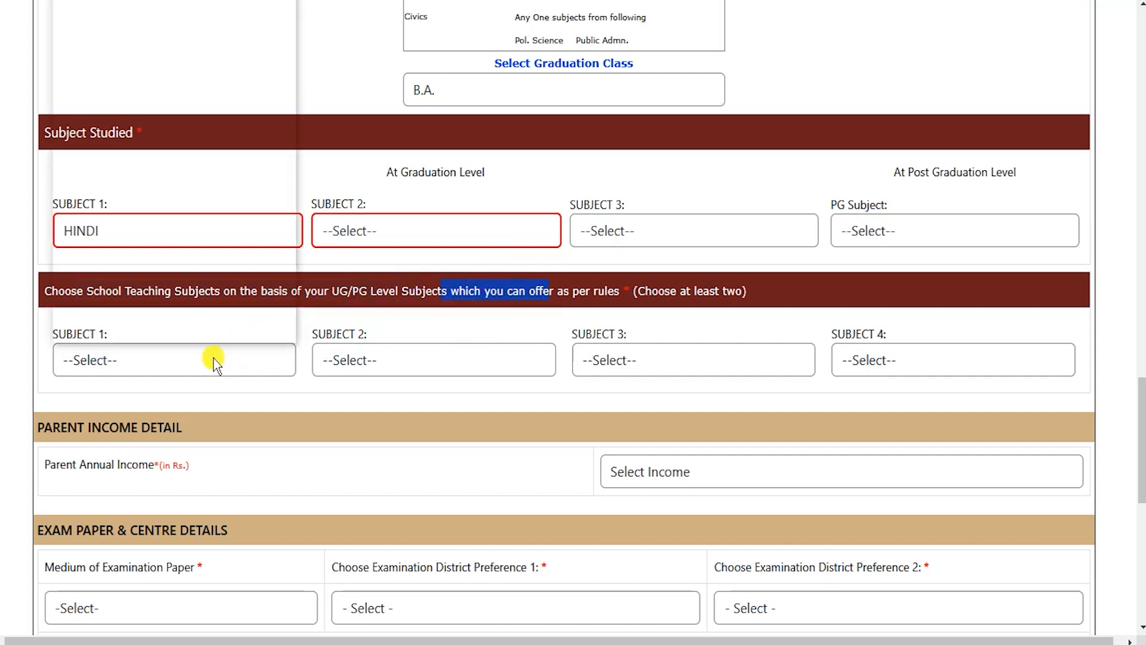
click(406, 367)
click(628, 367)
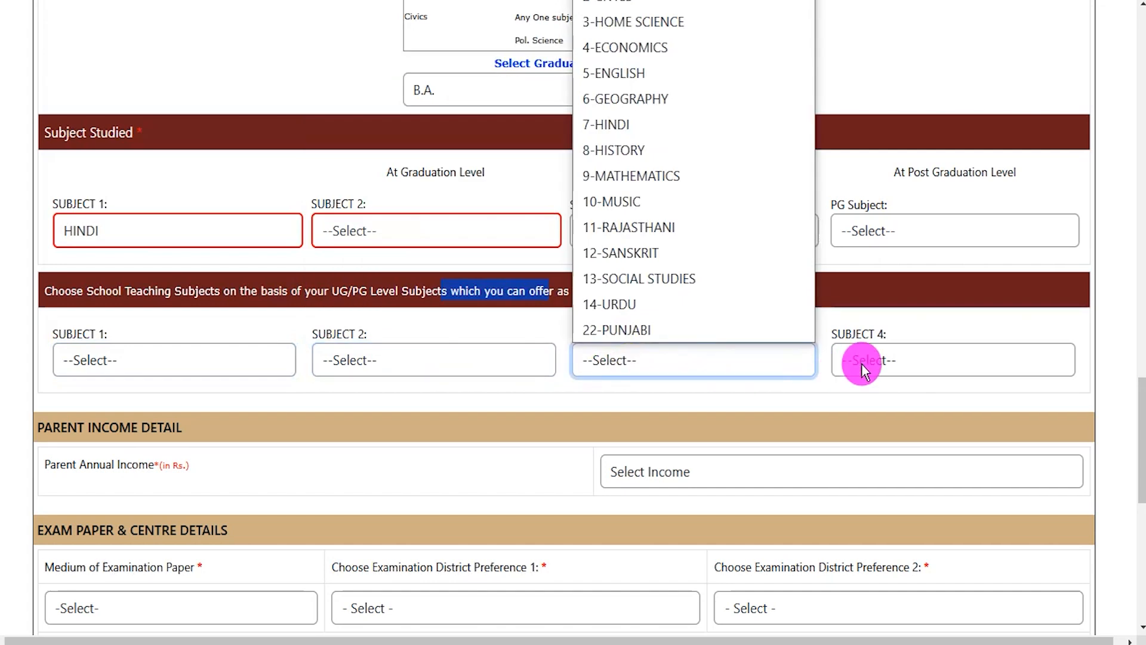
click(861, 363)
click(349, 399)
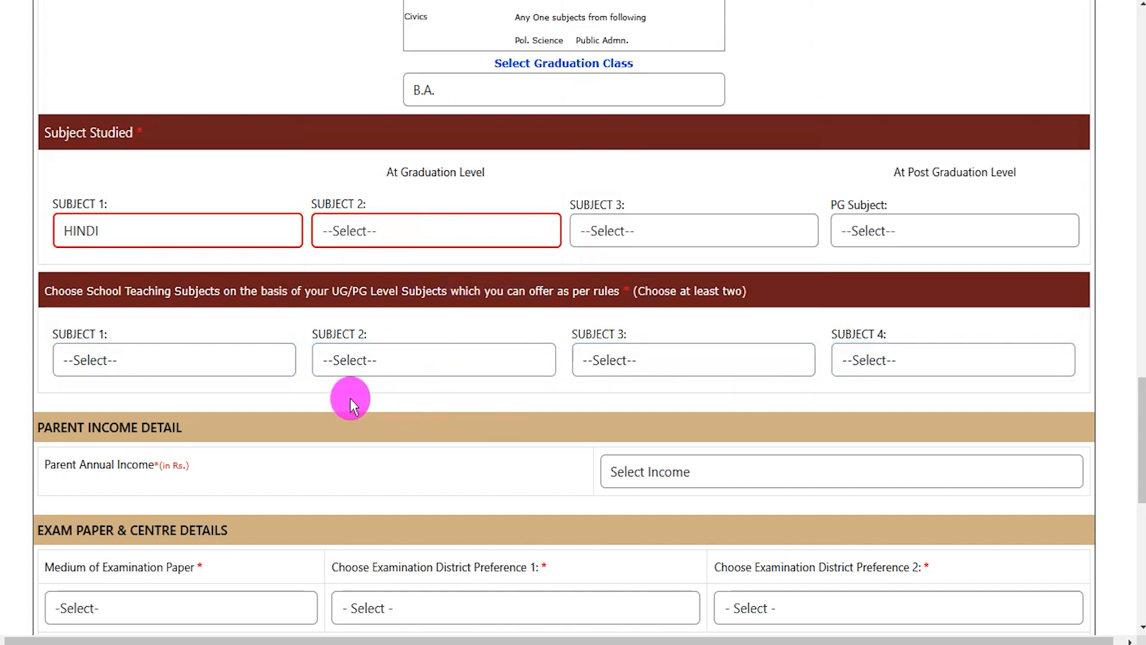
Set the Parent Annual Income to 450001 - 650000 under Parent Income Detail.
scroll(349, 397, down, 3)
drag(86, 253, 586, 284)
click(647, 294)
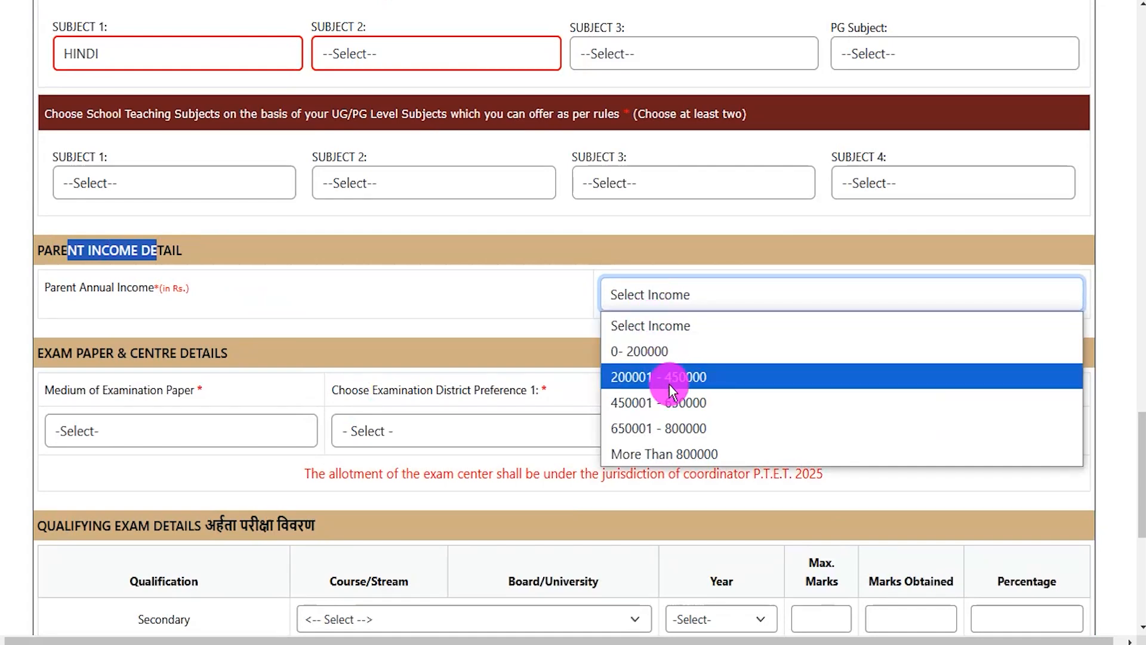
click(683, 403)
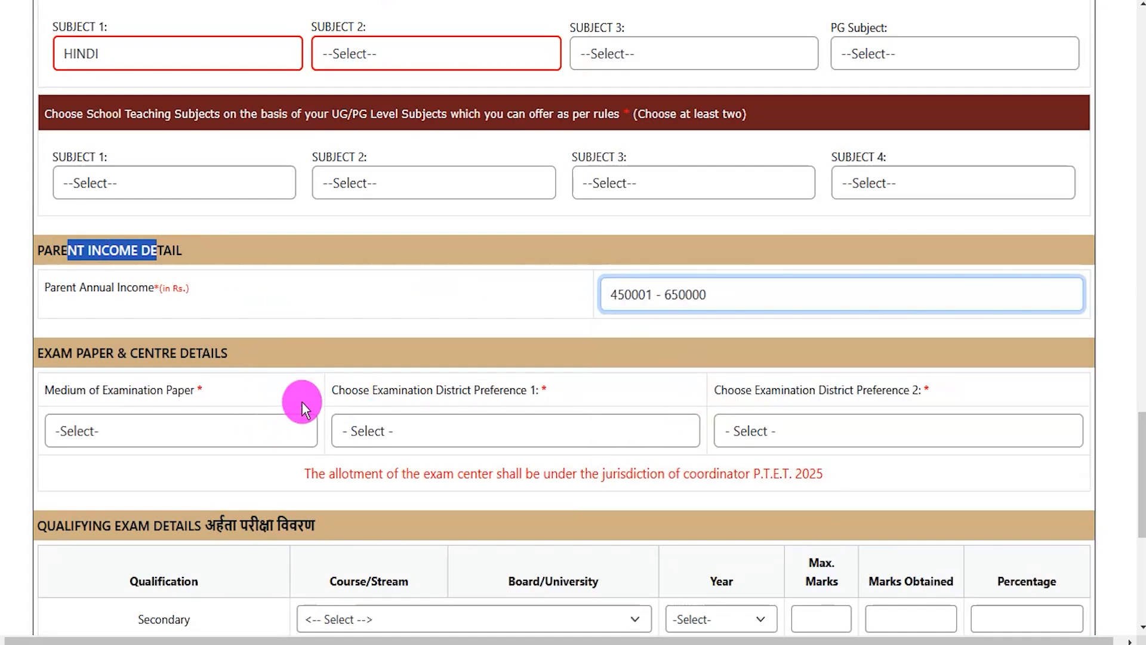
Set the medium of the examination paper to Hindi and confirm the language choice.
scroll(302, 402, down, 3)
drag(76, 174, 203, 181)
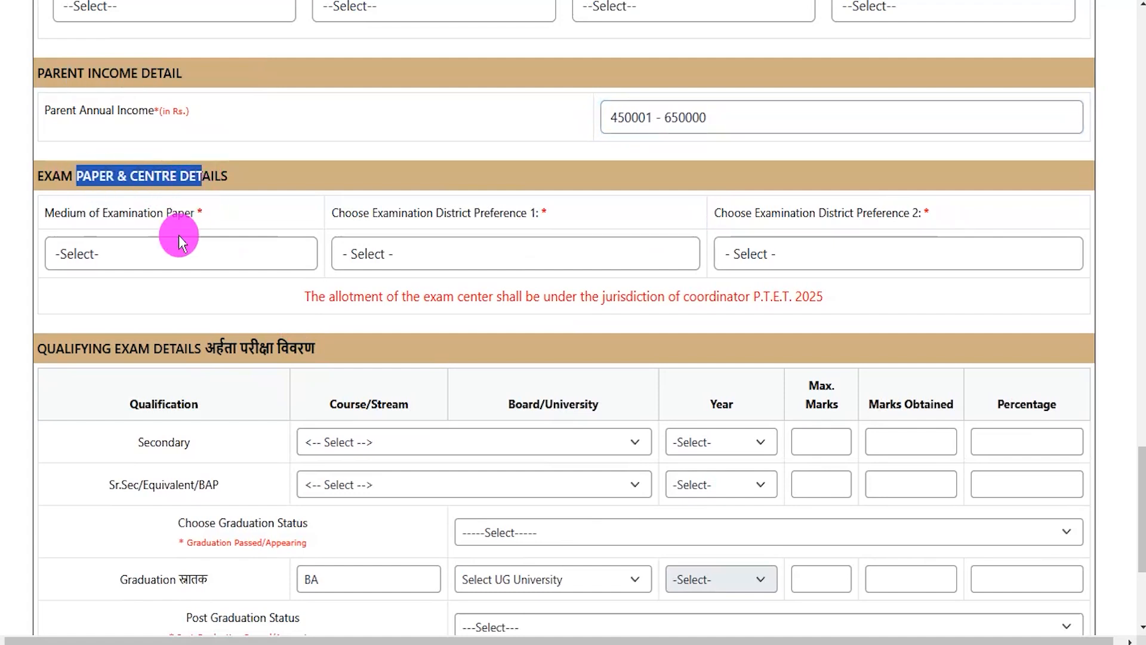
click(160, 263)
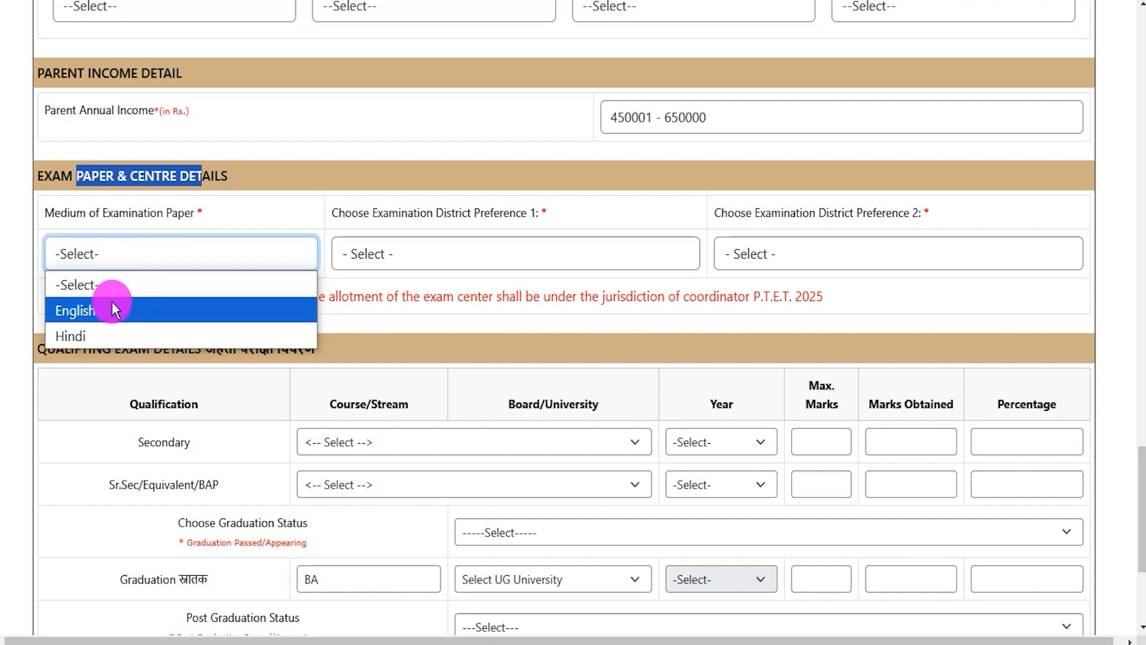
click(102, 331)
click(525, 354)
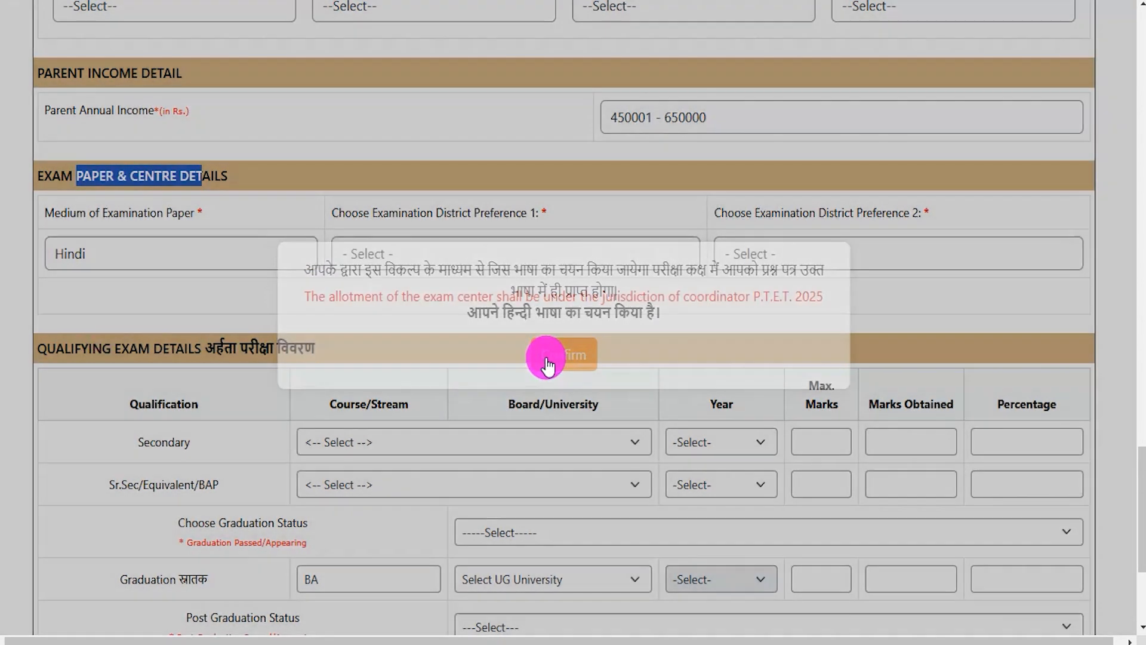
Set examination district preference 1 to 101-AJMER and preference 2 to 105-BHARATPUR.
click(444, 253)
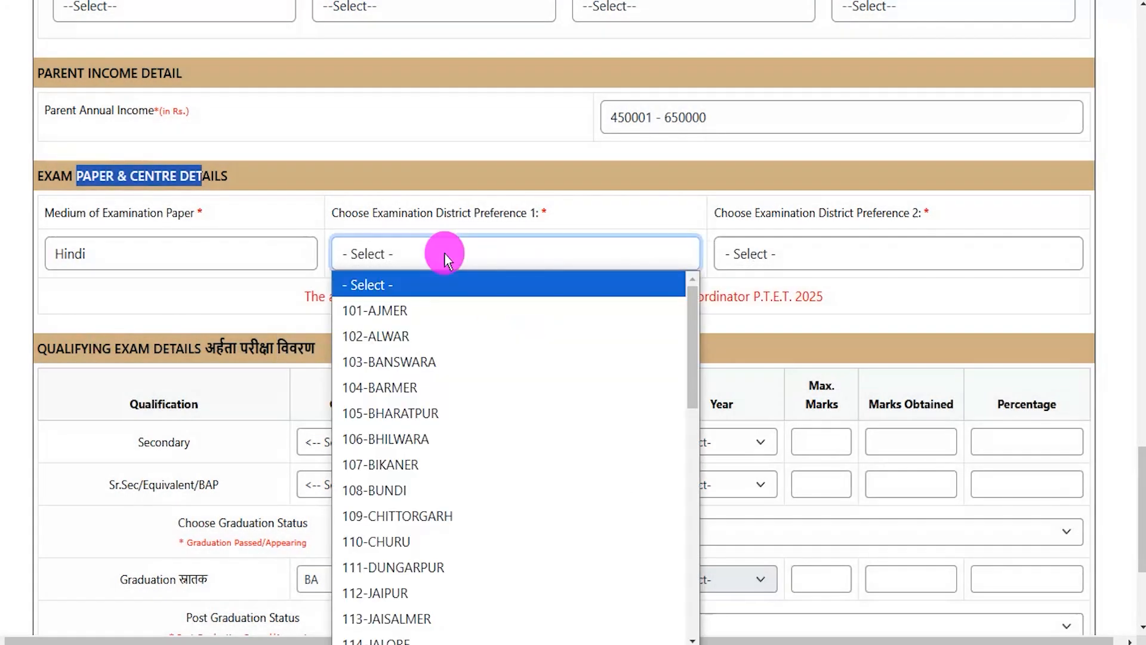
click(411, 318)
click(746, 257)
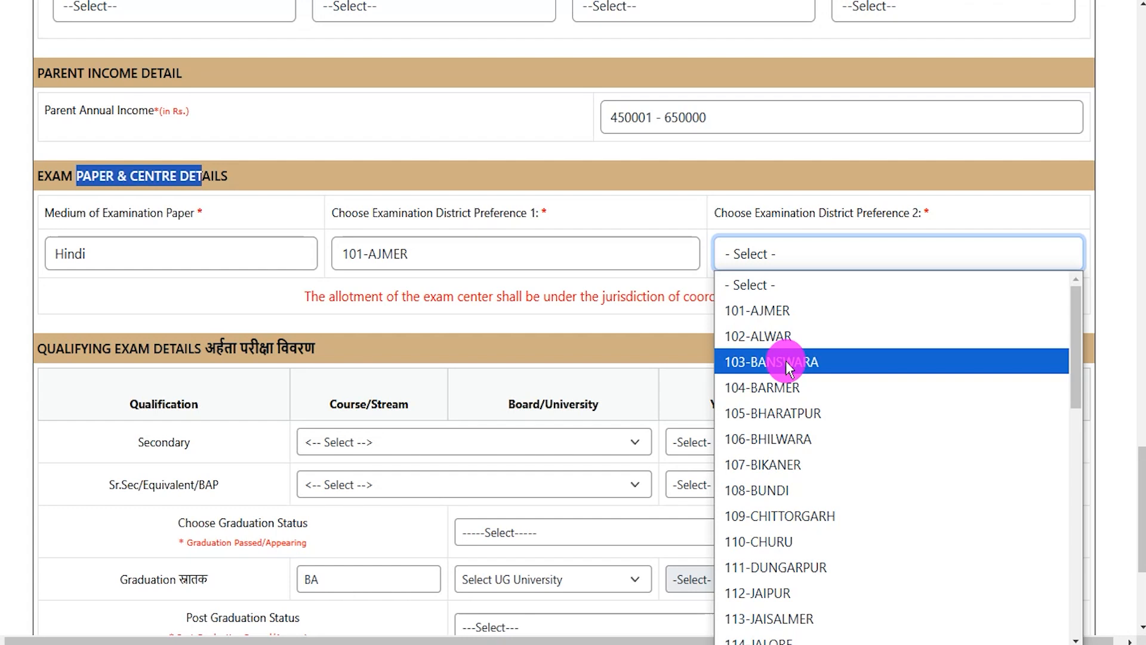
click(773, 413)
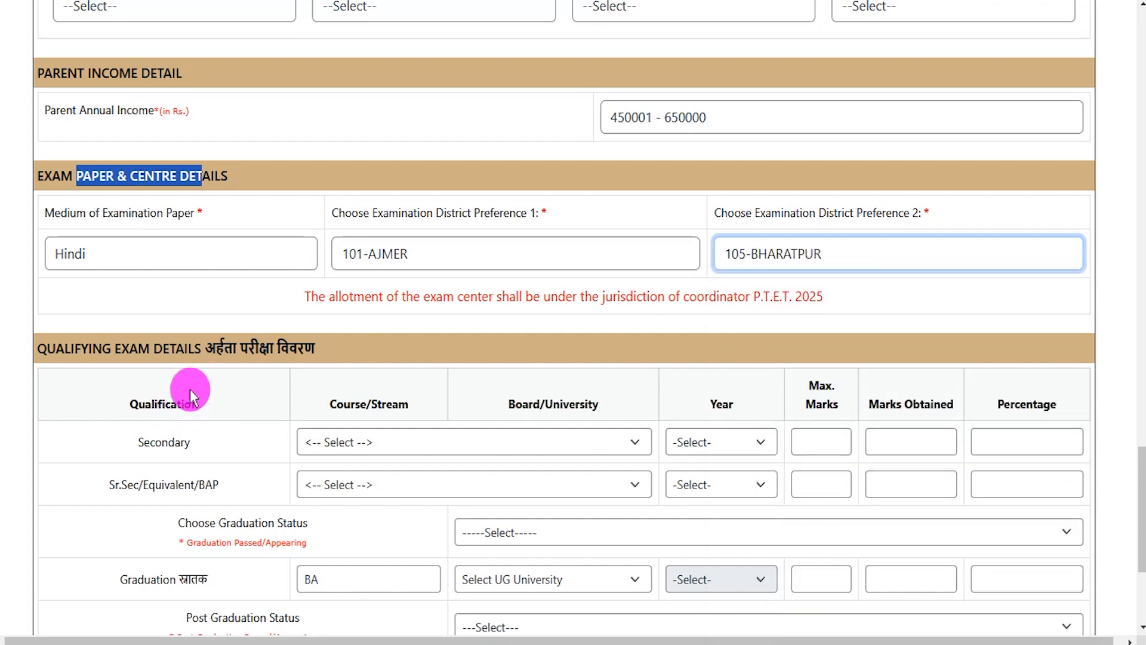
Examine the Secondary, Sr.Sec, Graduation and Post Graduation rows of the Qualifying Exam Details table.
drag(56, 348, 234, 346)
scroll(238, 340, down, 1)
scroll(241, 342, down, 1)
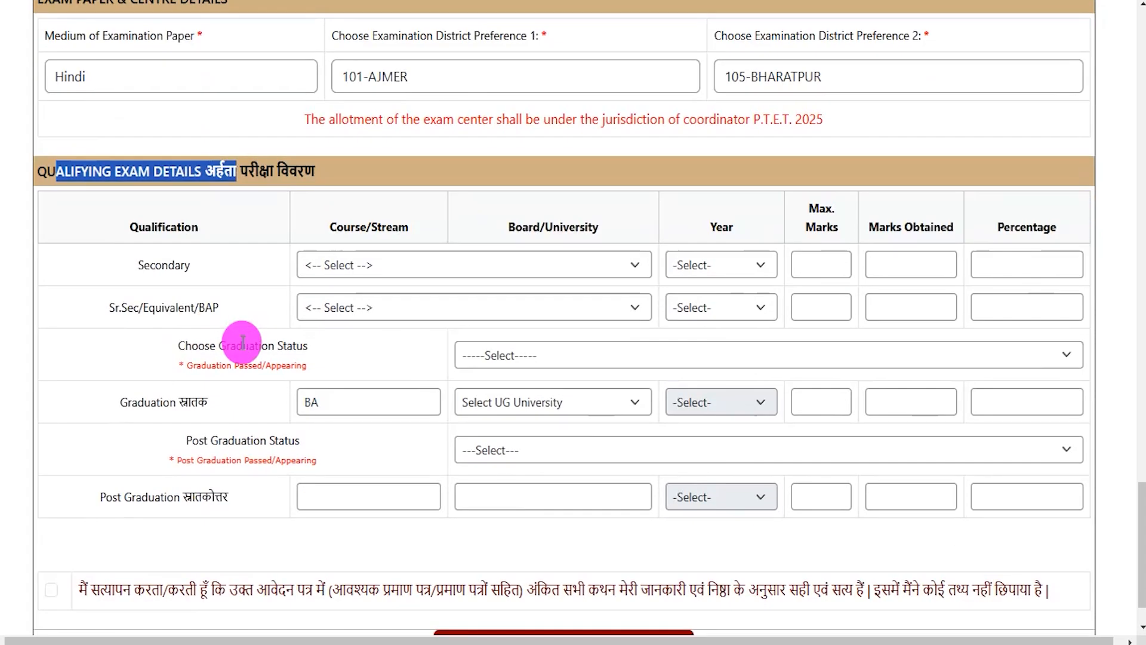
drag(144, 264, 177, 270)
drag(133, 314, 191, 316)
drag(162, 267, 190, 269)
drag(148, 310, 212, 309)
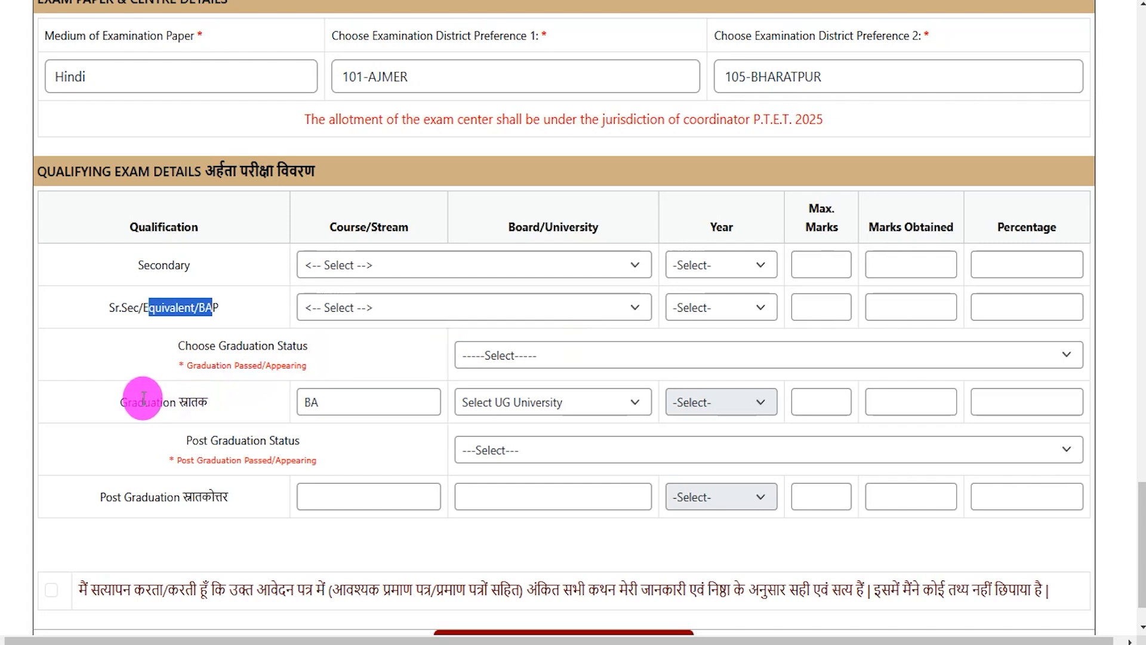
drag(144, 401, 311, 398)
drag(118, 496, 202, 497)
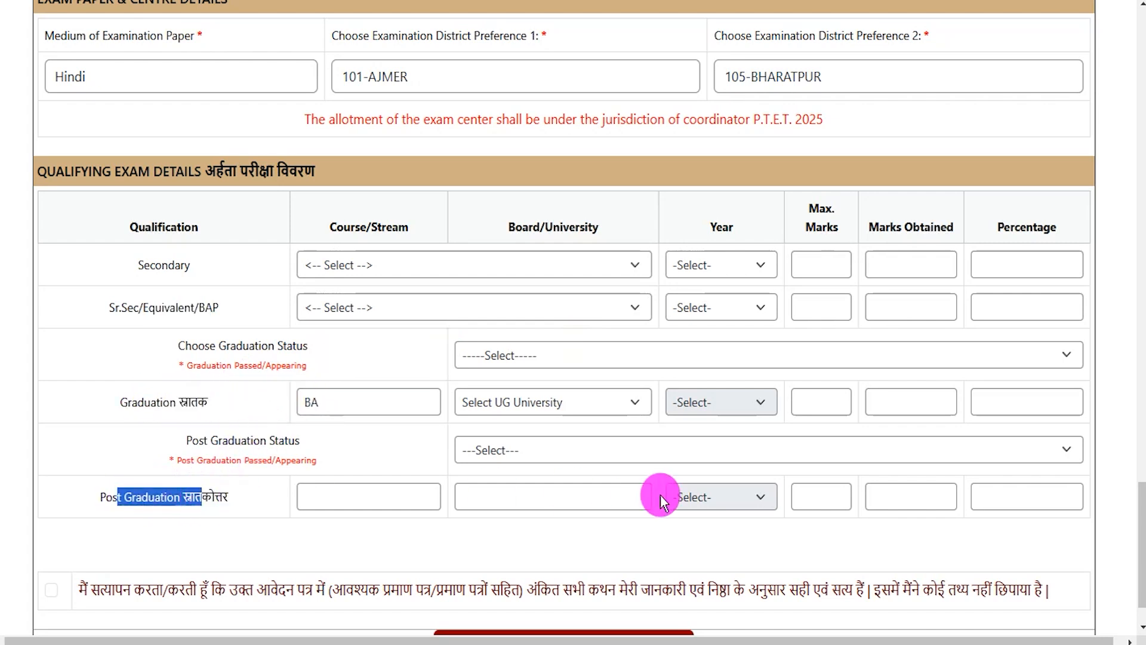
Set the Secondary board to CENTRAL BOARD OF SECONDARY EDUCATION, DELHI and the passing year to 2015.
drag(149, 265, 185, 265)
click(418, 264)
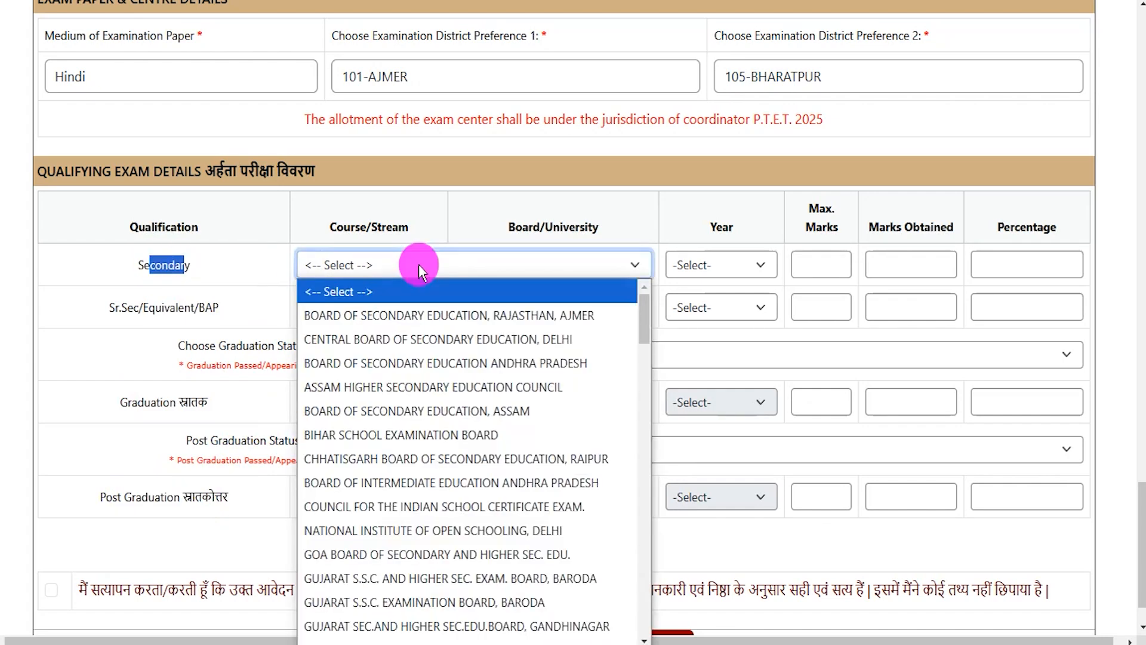
click(421, 338)
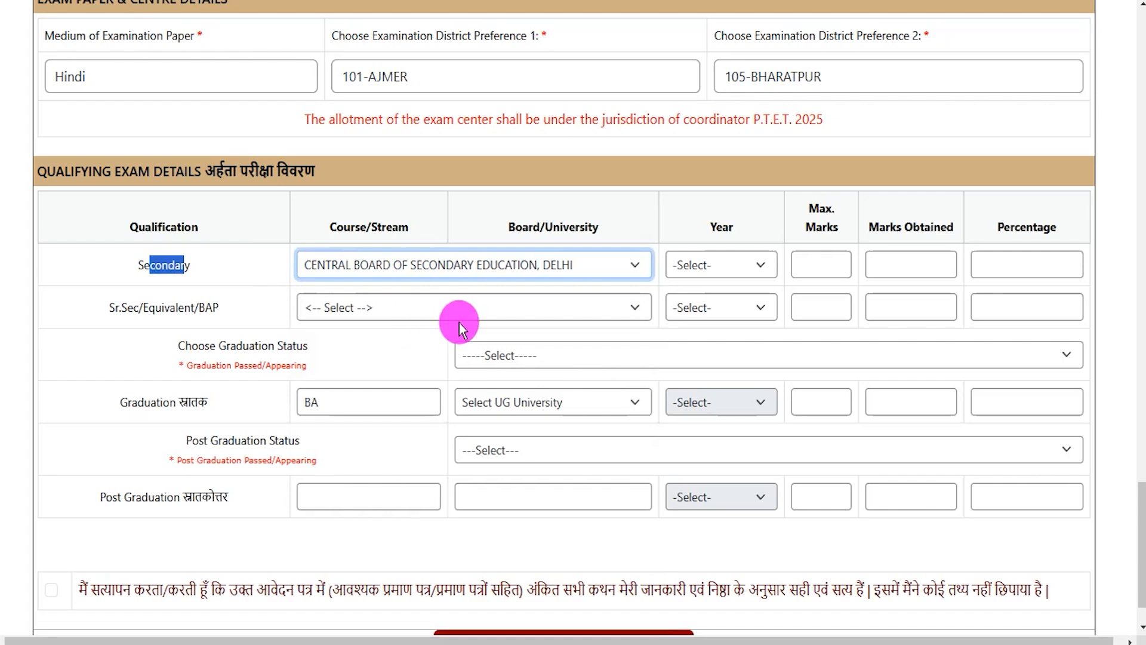
click(721, 268)
click(685, 501)
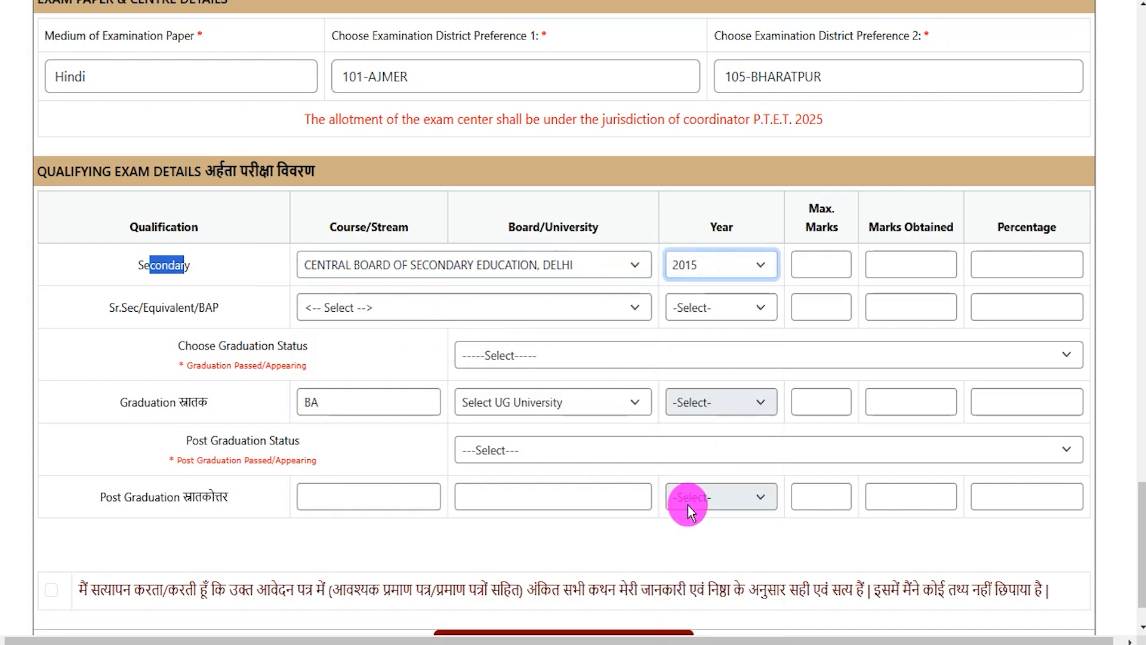
Enter 600 maximum marks and 450 marks obtained for the Secondary qualification.
click(810, 264)
text(600)
key(Tab)
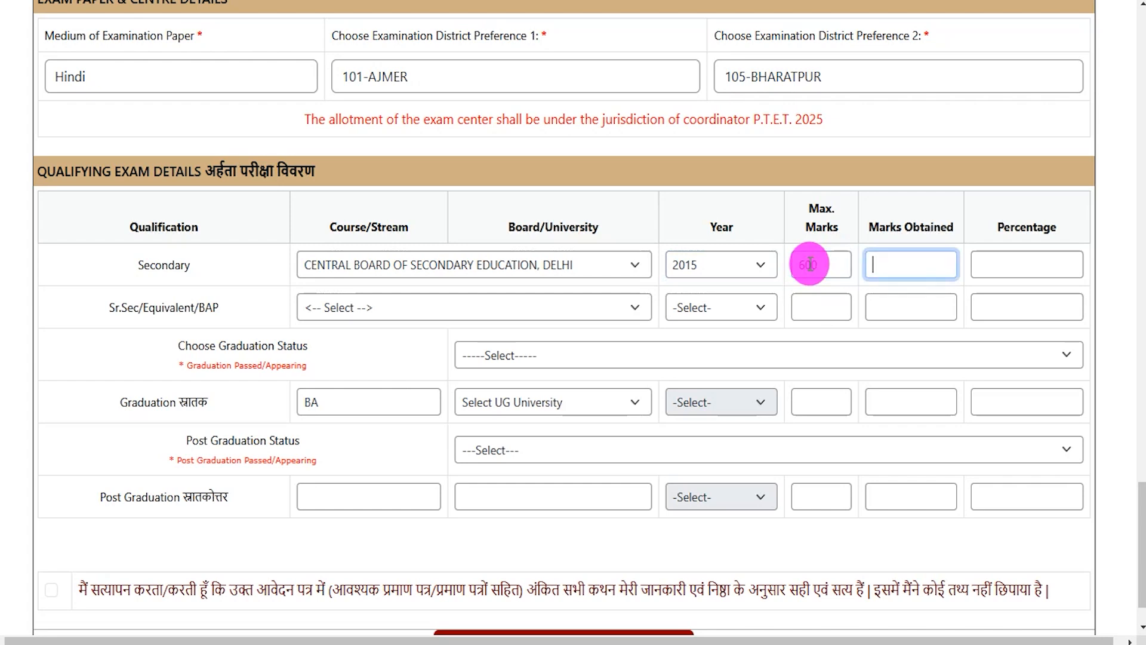
text(450)
key(Tab)
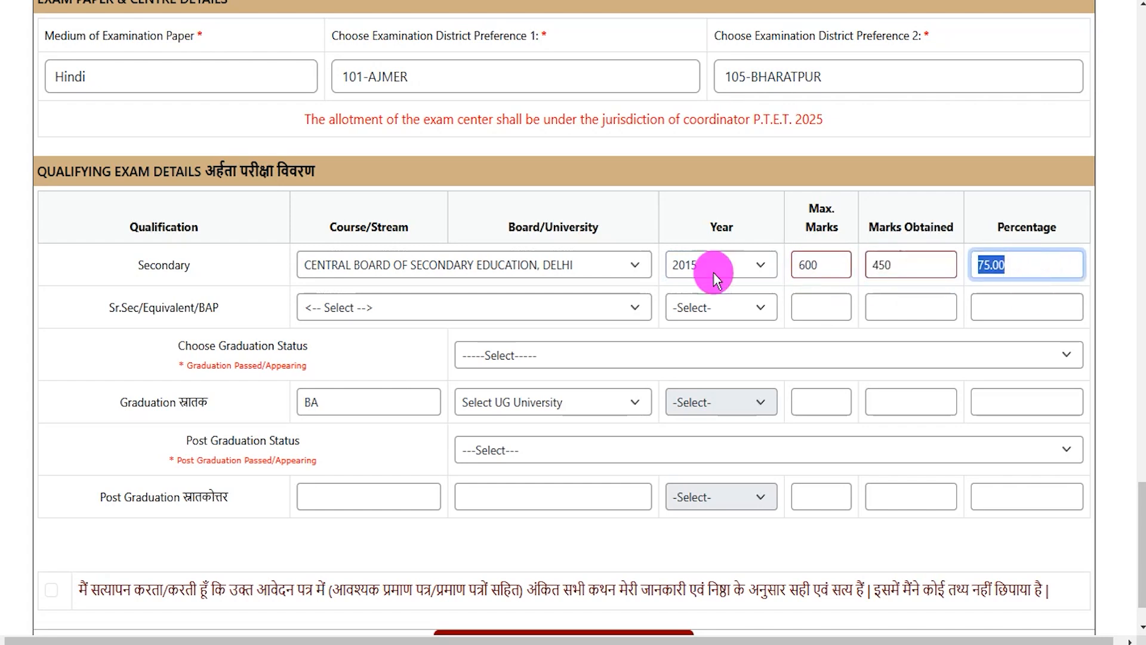
Set the Sr.Sec/Equivalent board to BOARD OF SECONDARY EDUCATION ANDHRA PRADESH and the year to 2017.
click(415, 310)
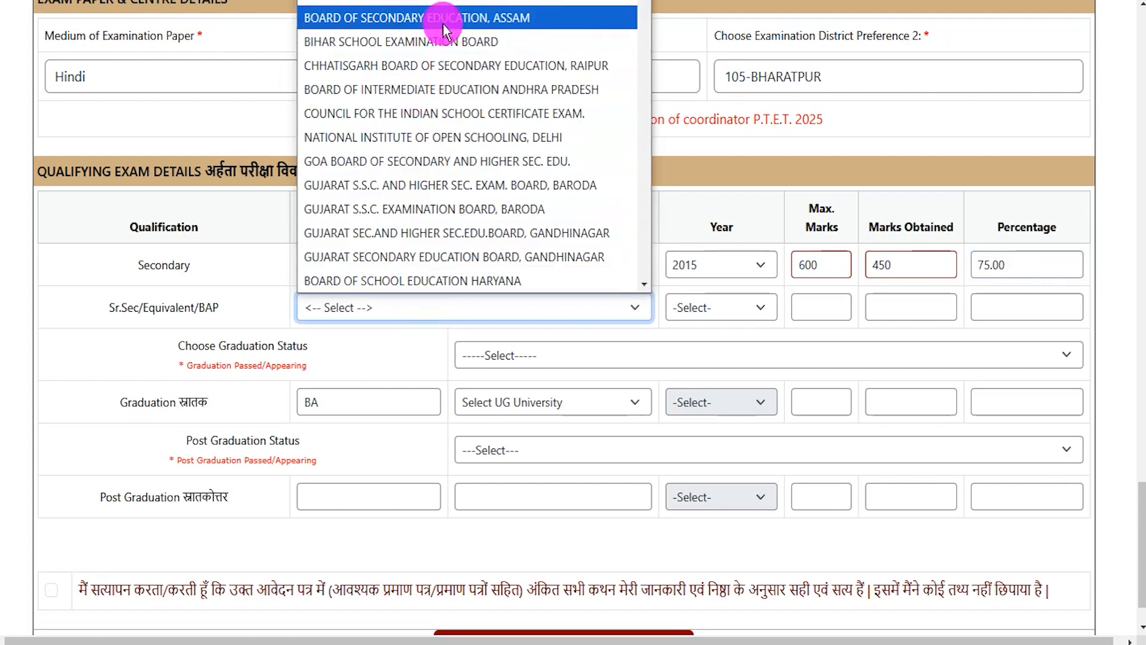
click(441, 4)
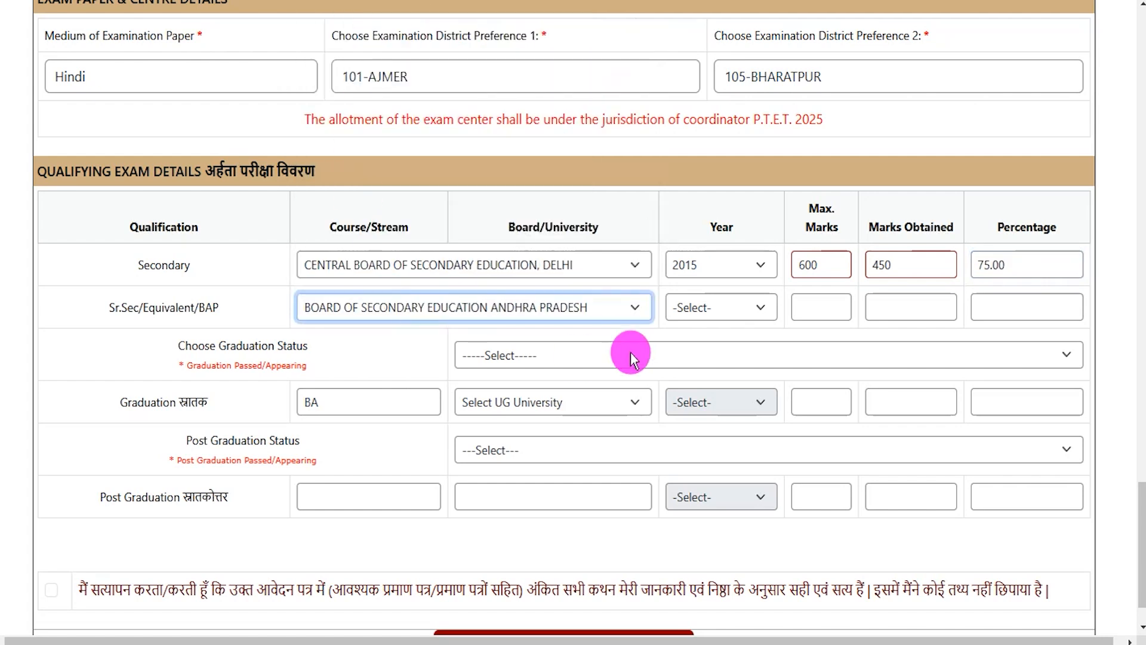
click(694, 308)
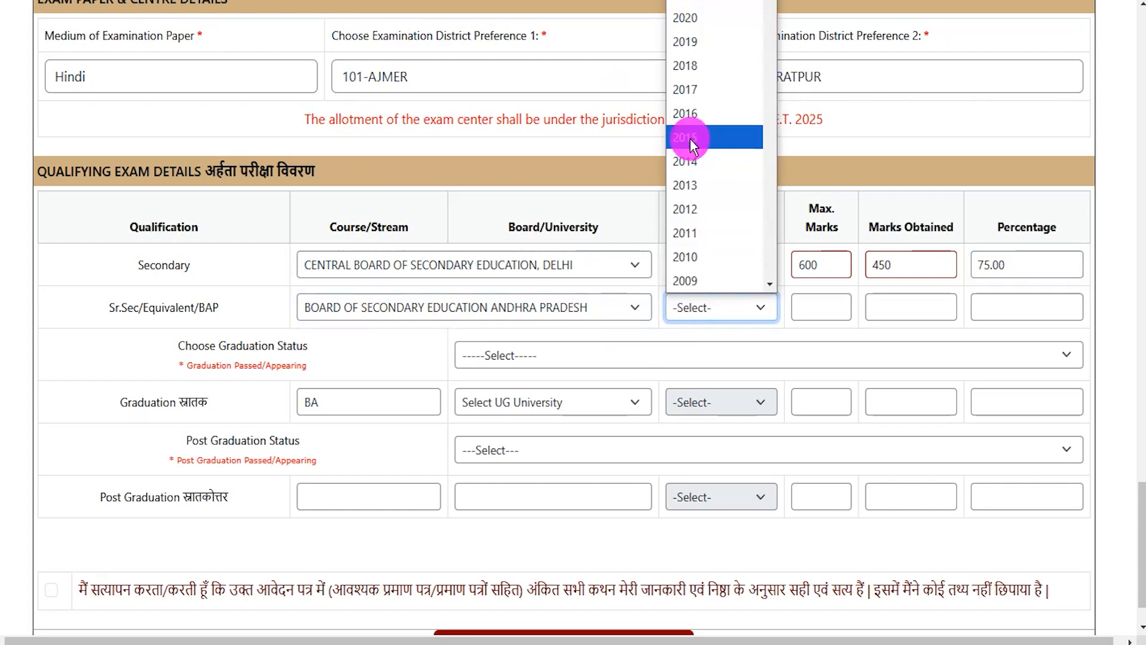
click(682, 89)
Enter 600 maximum marks and 450 marks obtained for the Sr.Sec/Equivalent qualification.
click(808, 303)
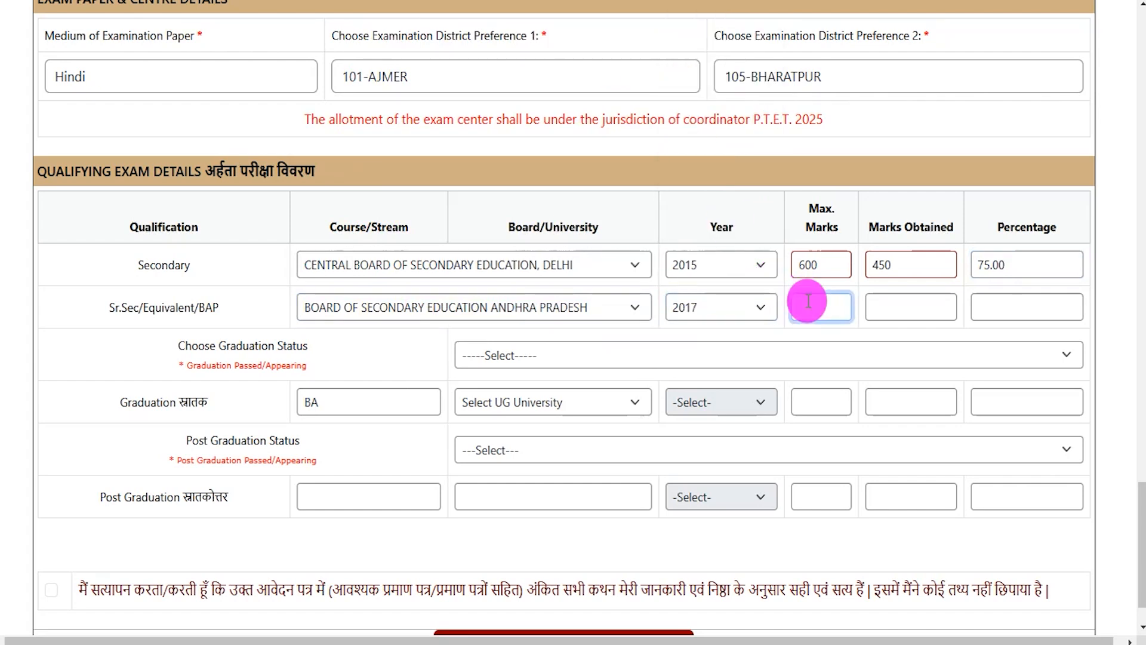
text(600)
key(Tab)
text(450)
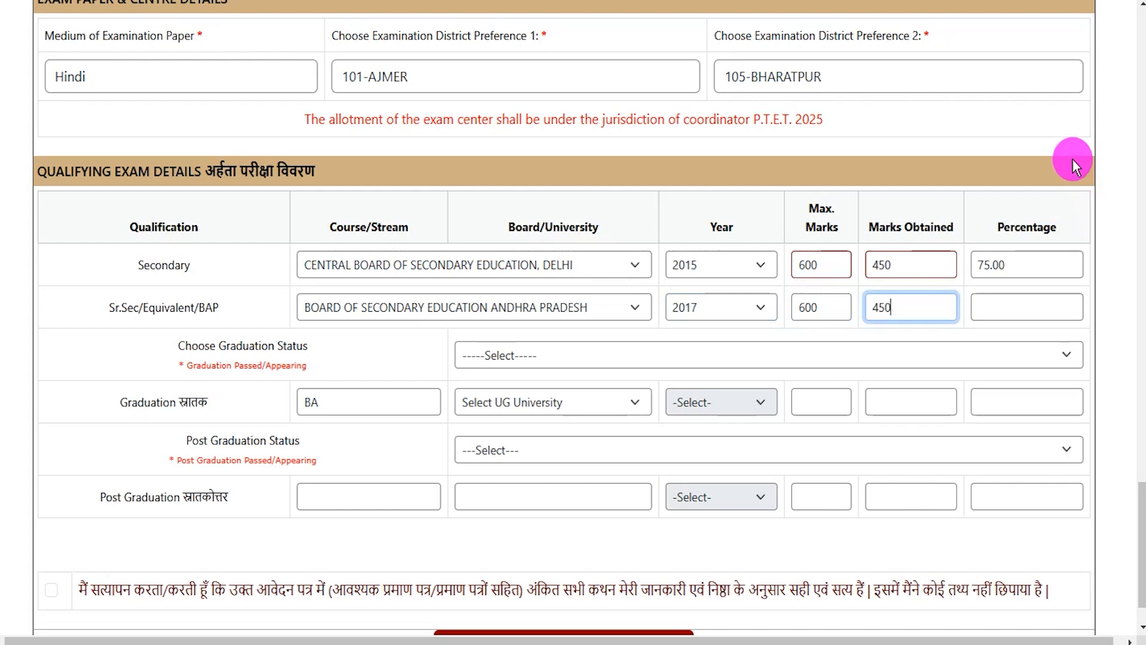
key(Tab)
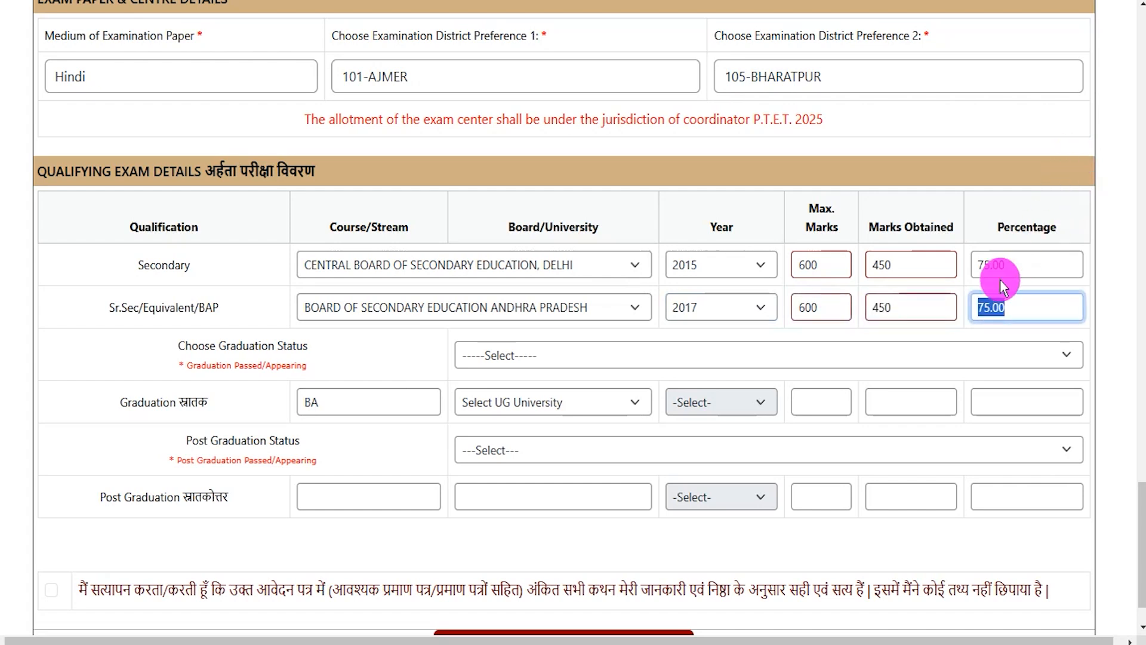
Try the Appearing graduation status and check the UG university and year options it offers.
drag(212, 351, 261, 348)
click(503, 357)
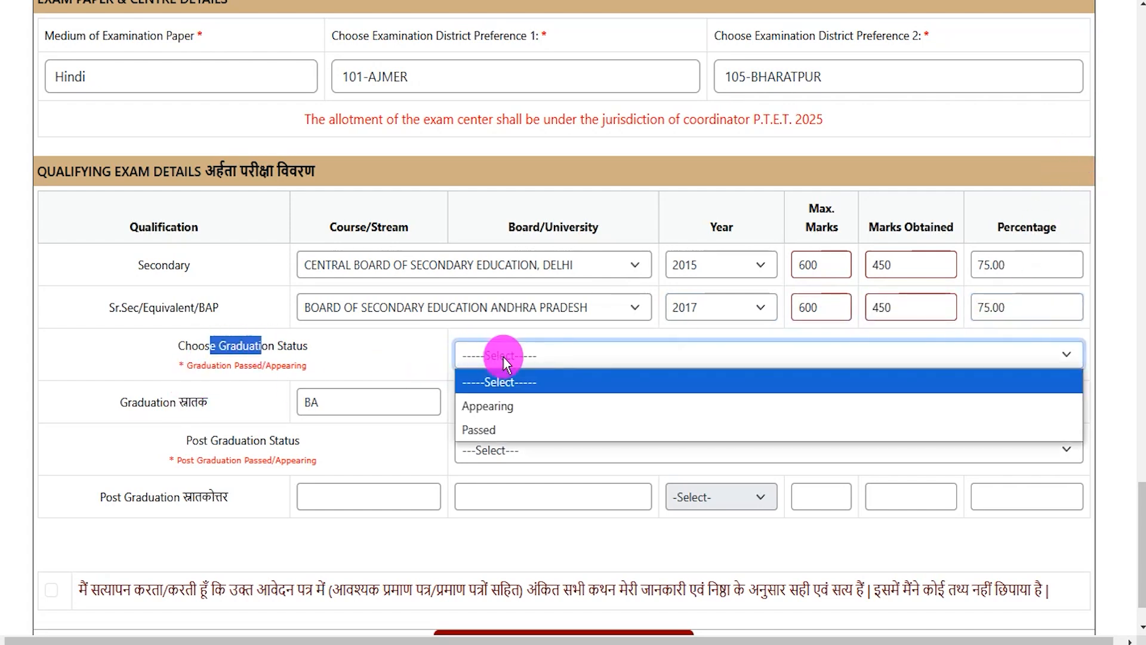
click(492, 410)
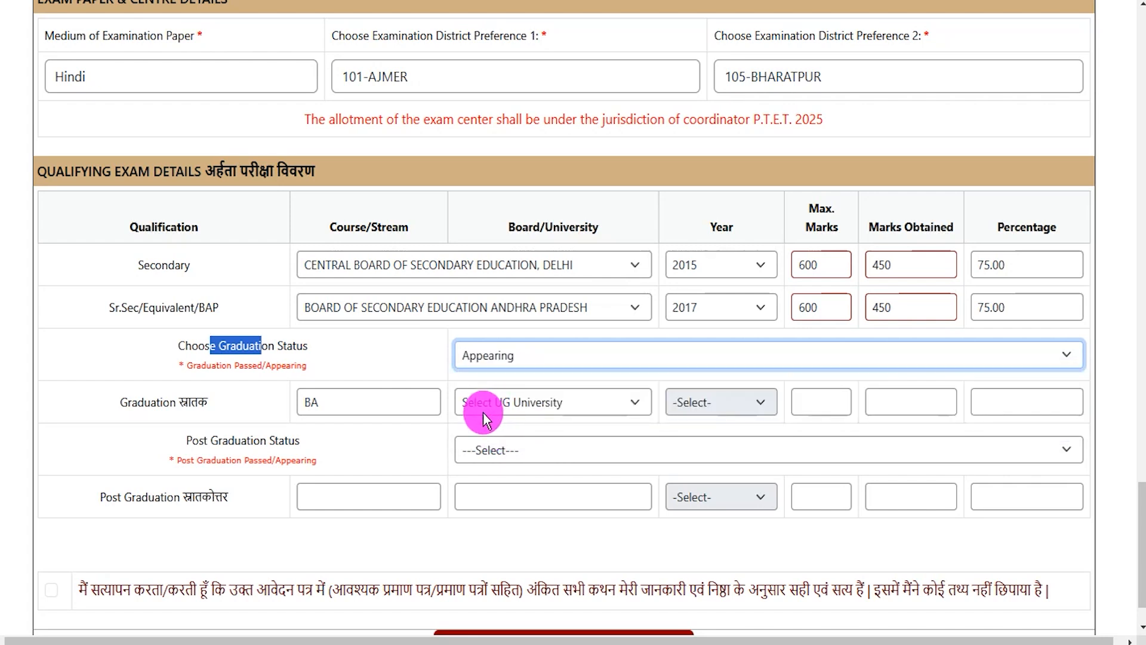
click(497, 403)
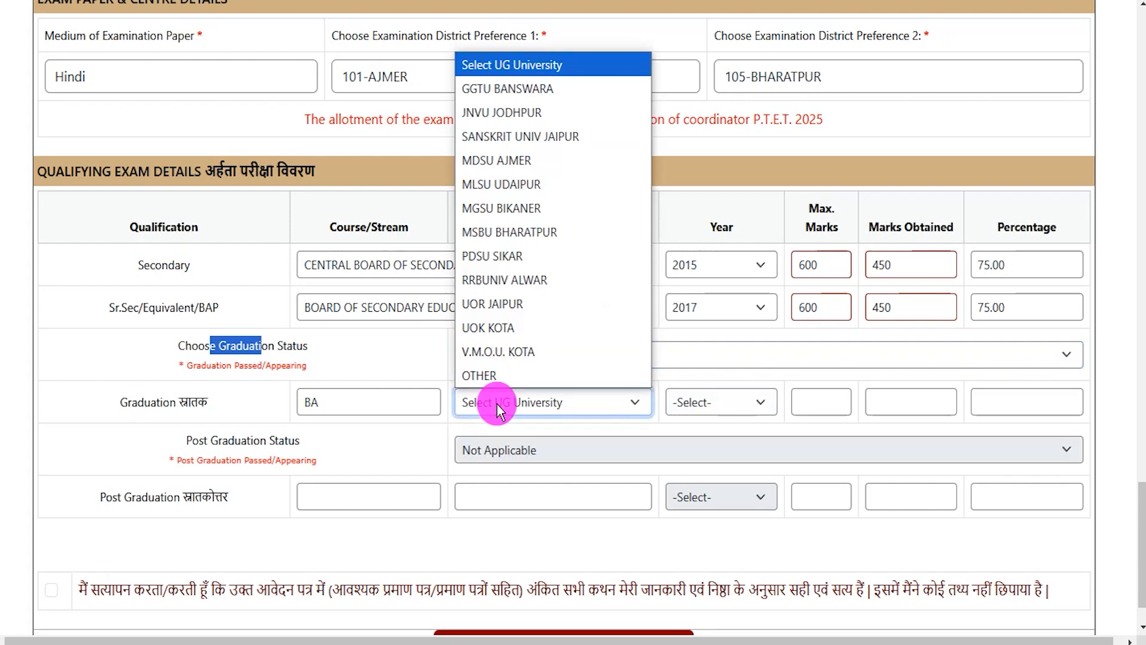
click(497, 404)
click(716, 402)
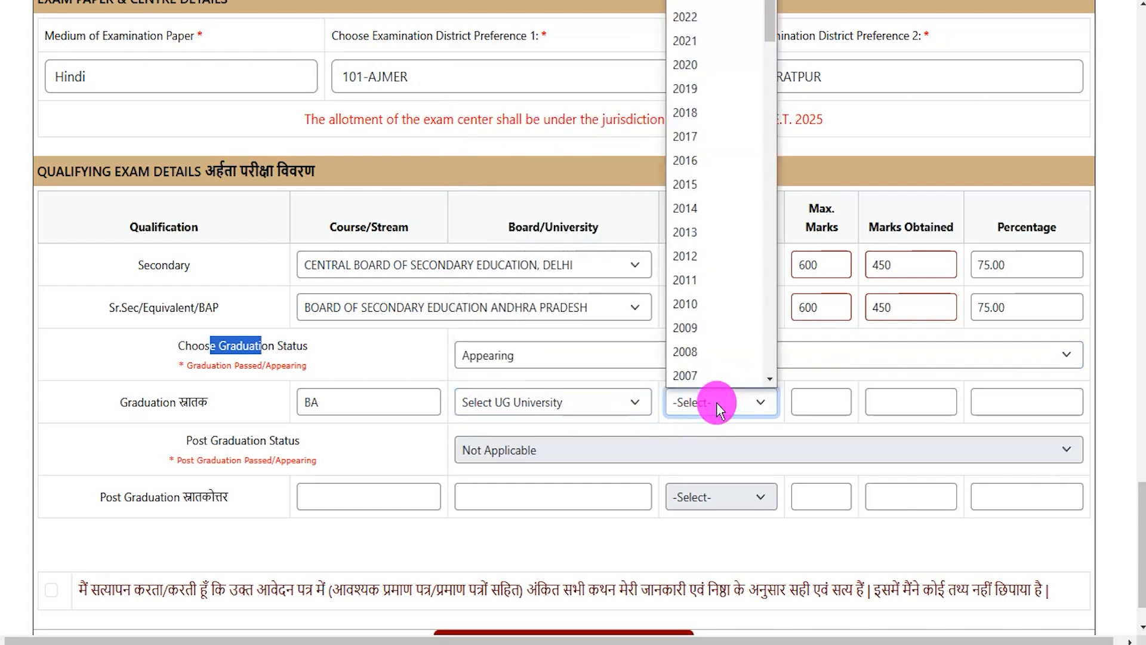
click(716, 402)
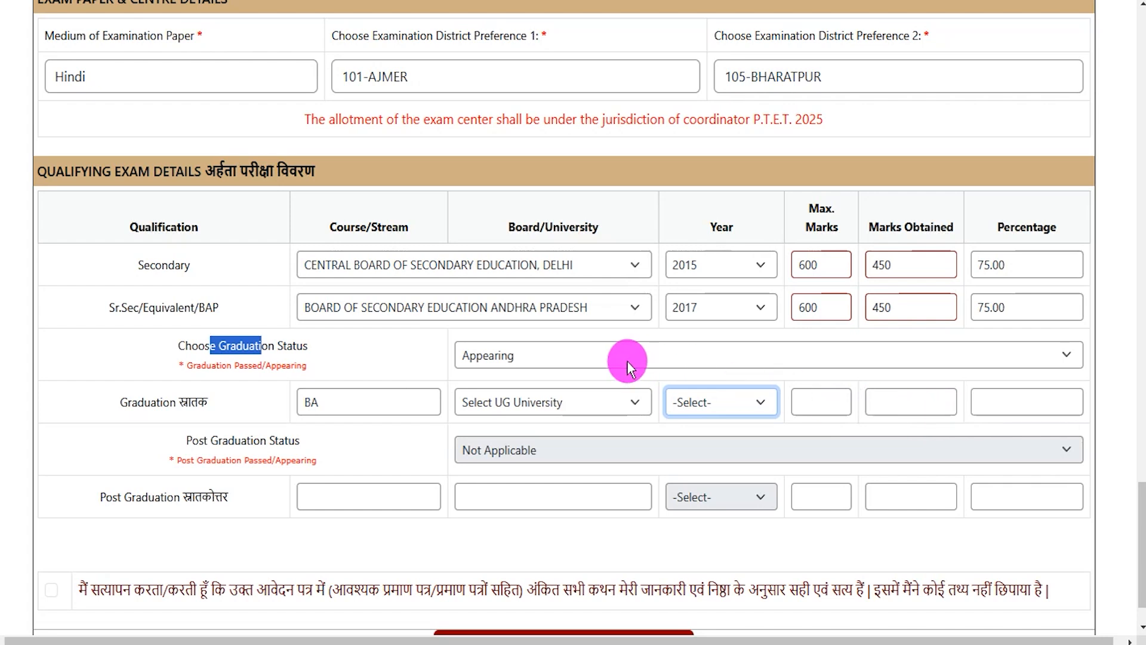
Set the graduation status to Passed, with PDSU SIKAR as the university and 2021 as the year.
click(597, 358)
click(500, 426)
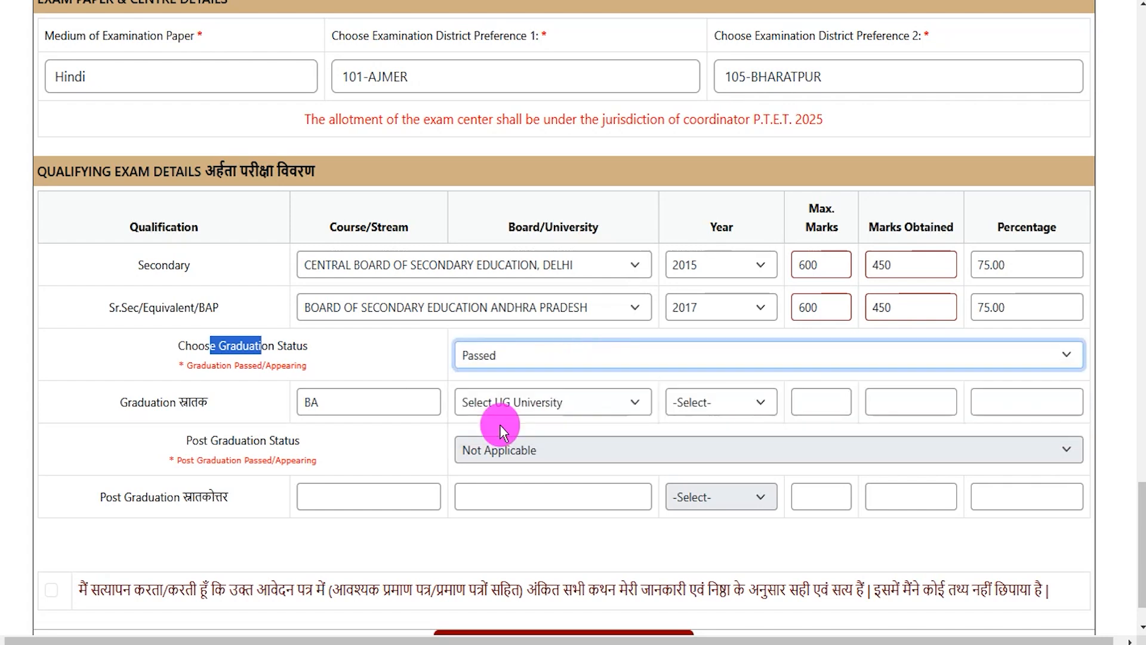
click(531, 401)
click(519, 256)
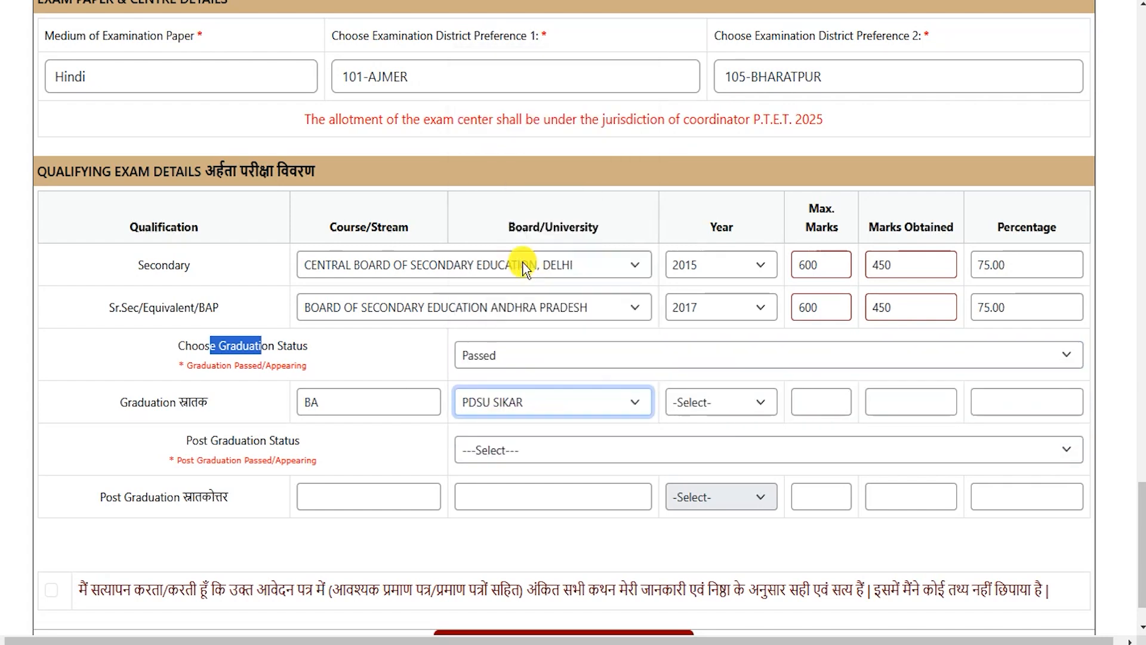
click(697, 400)
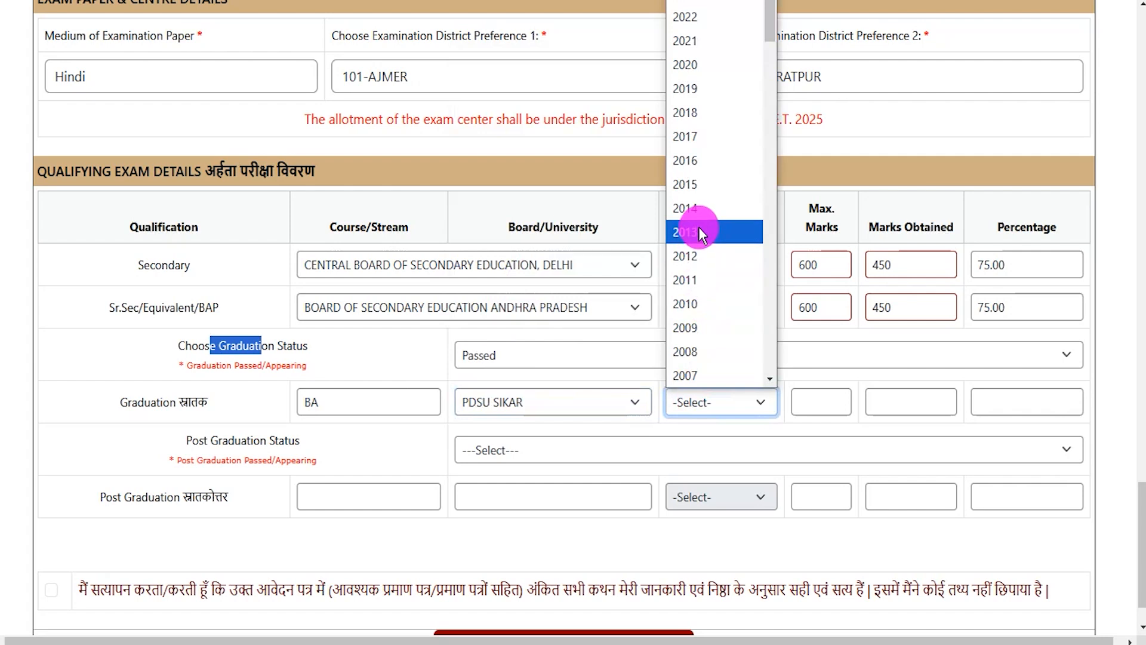
click(686, 67)
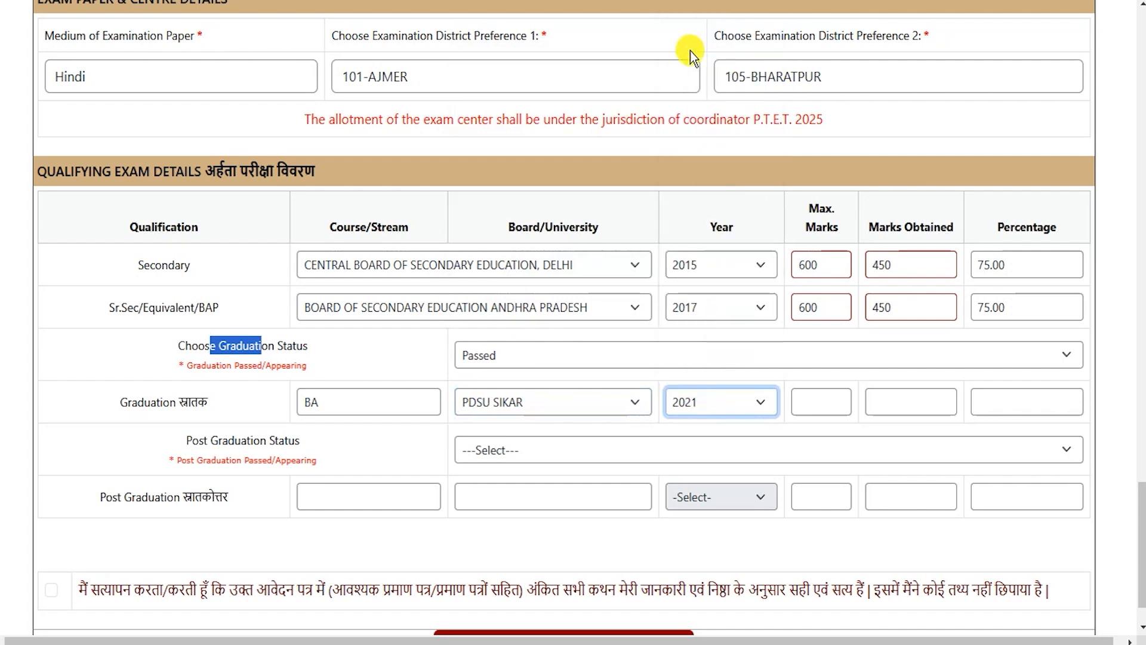
Enter 600 maximum marks and 450 marks obtained for the Graduation qualification.
click(820, 403)
text(600)
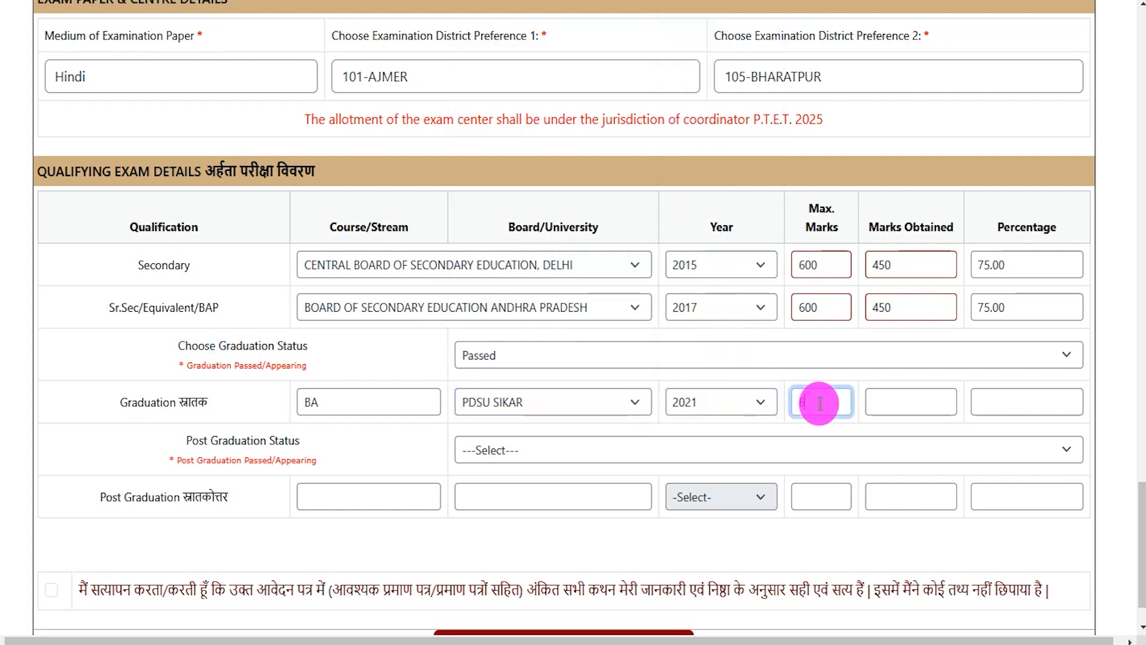
key(Tab)
text(450)
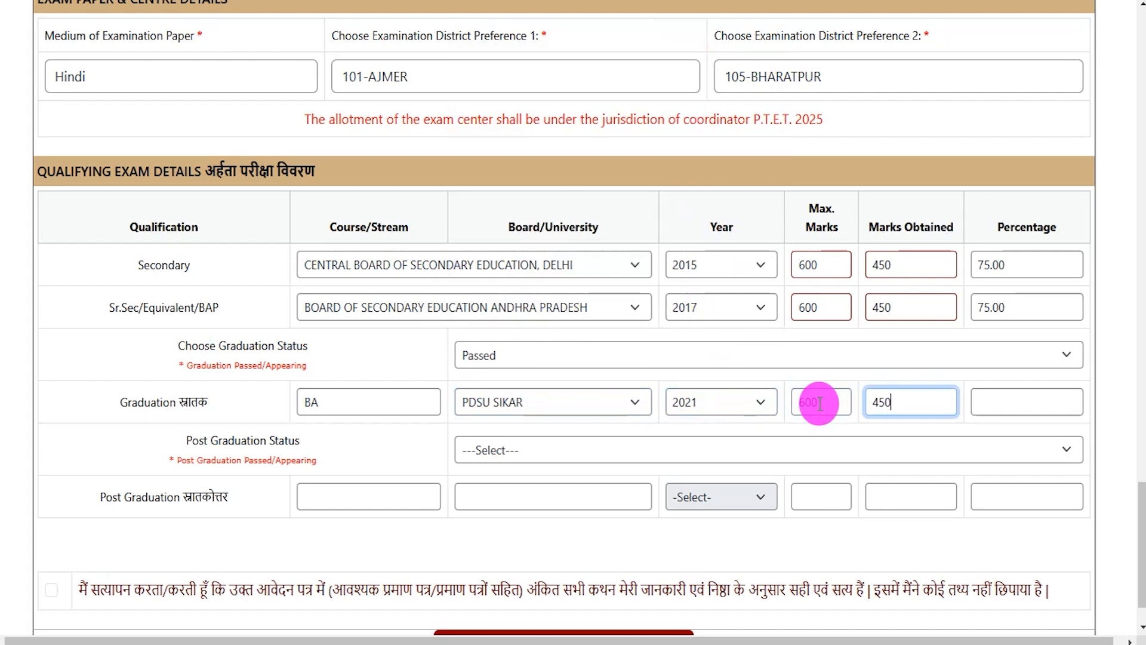
key(Tab)
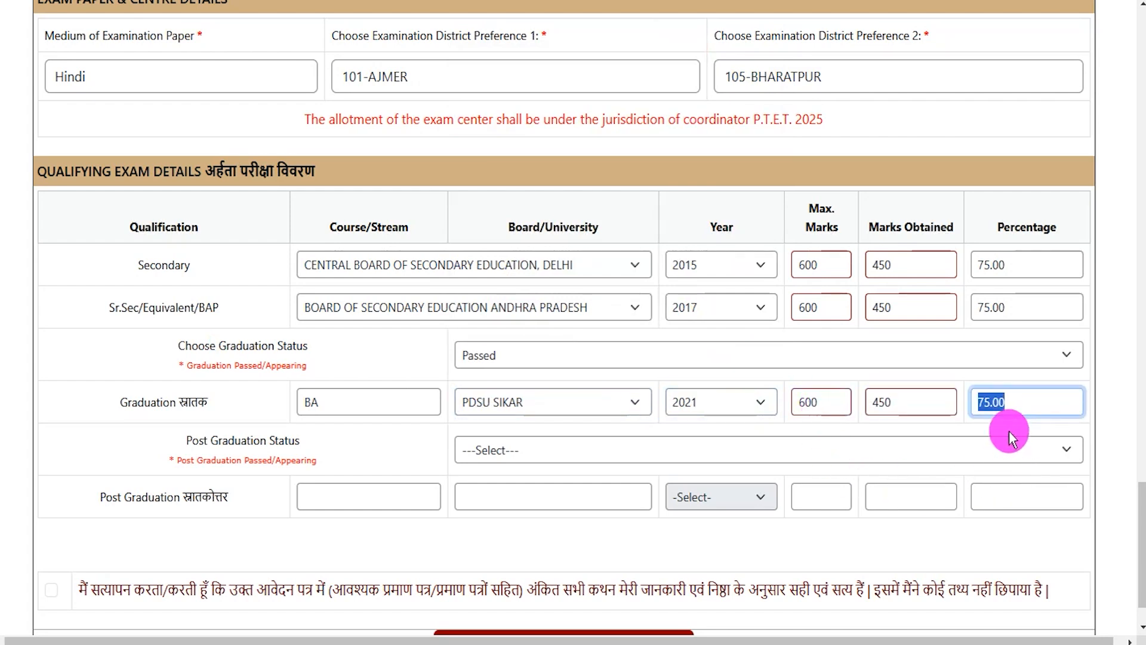
Try the Appearing, Passed and Not Applicable options for the post graduation status.
click(259, 498)
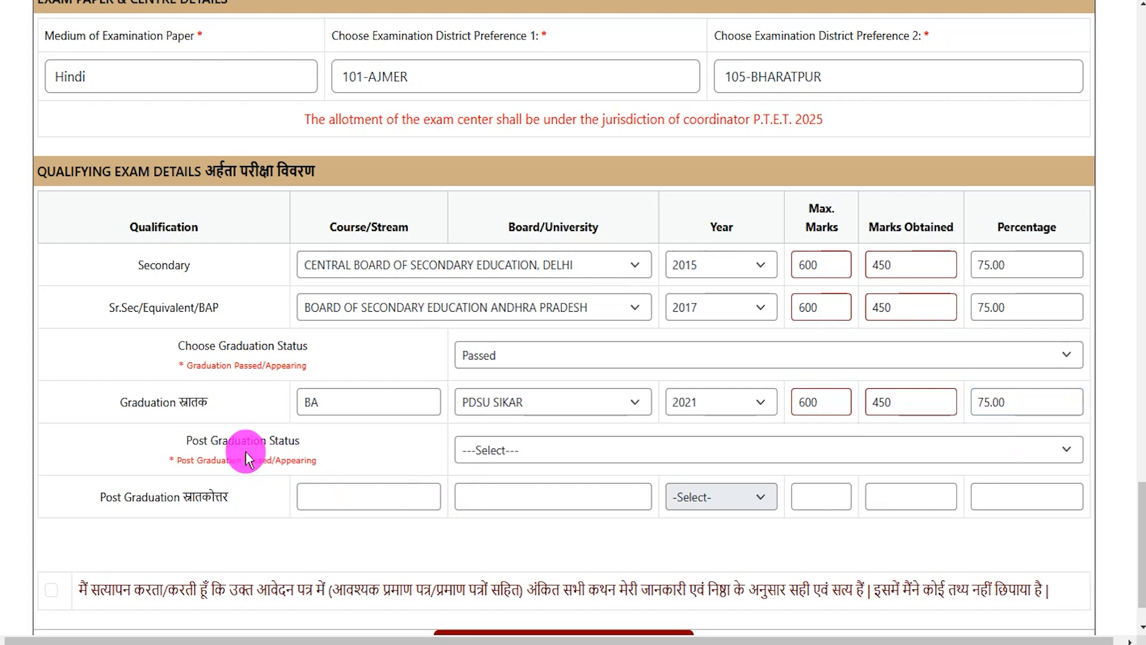
drag(204, 439, 295, 440)
click(540, 457)
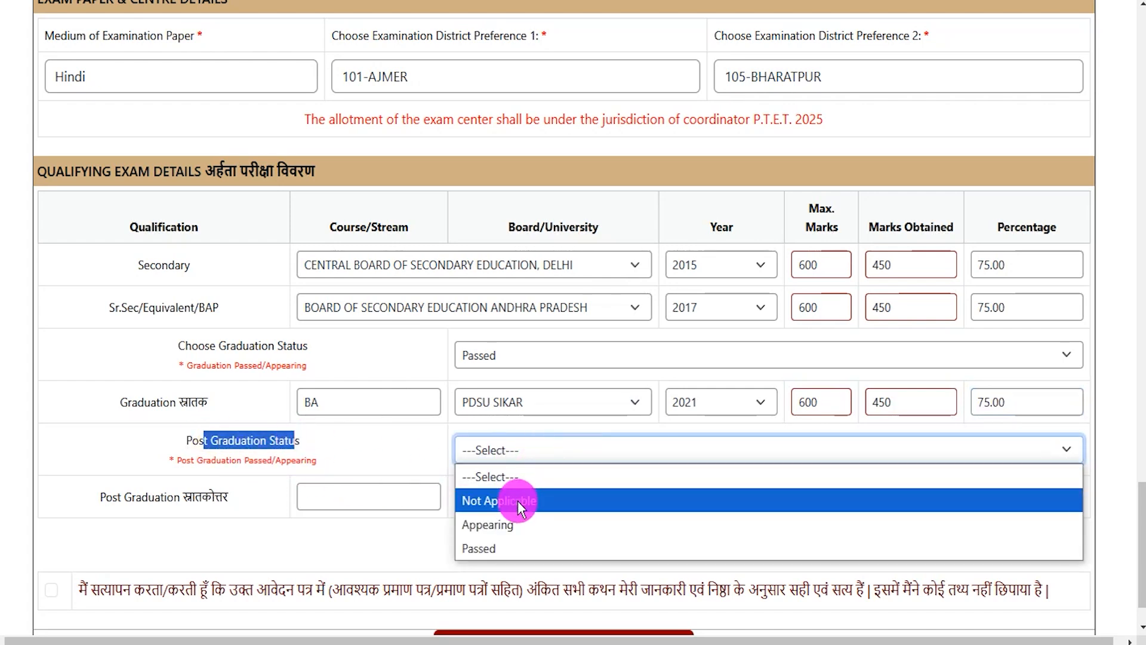
click(511, 521)
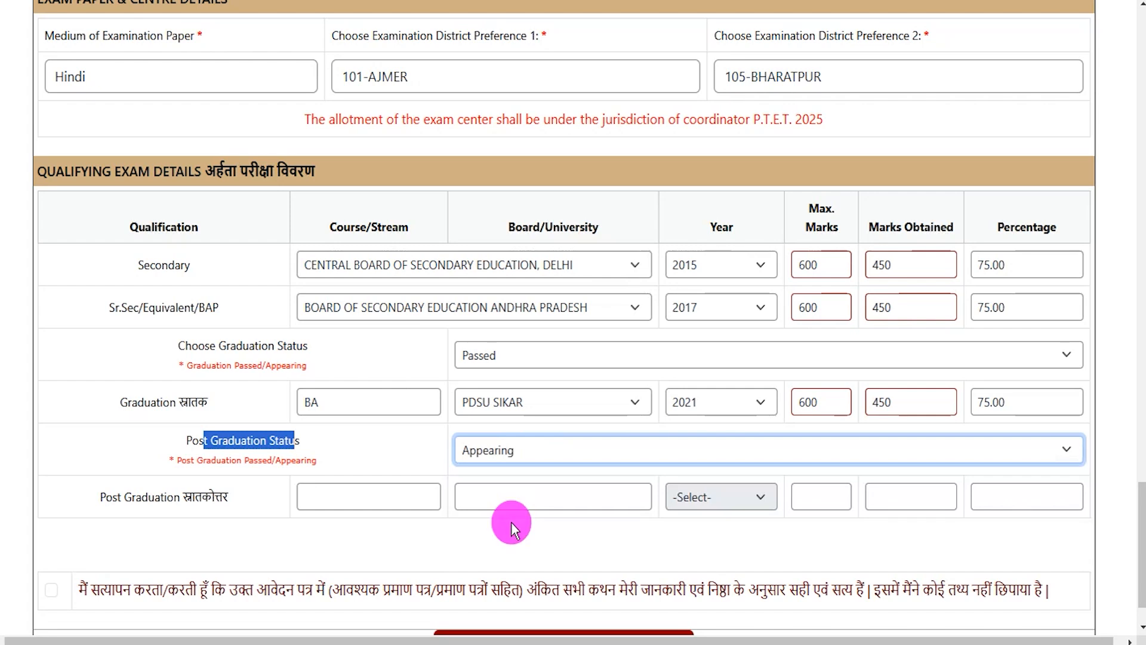
click(520, 463)
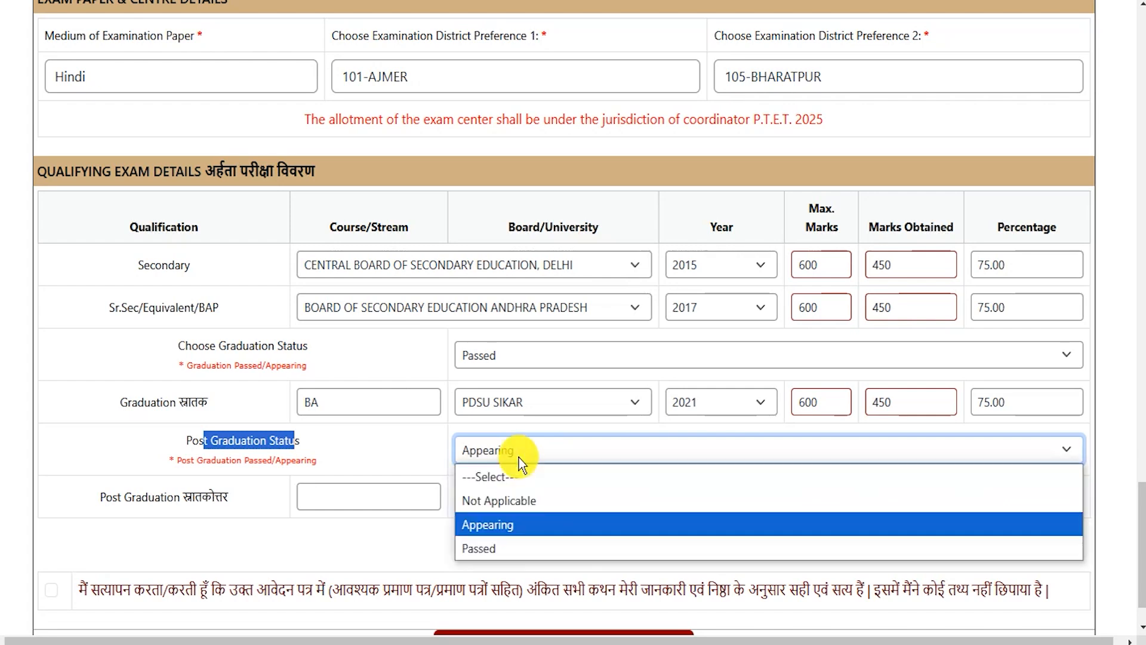
click(481, 549)
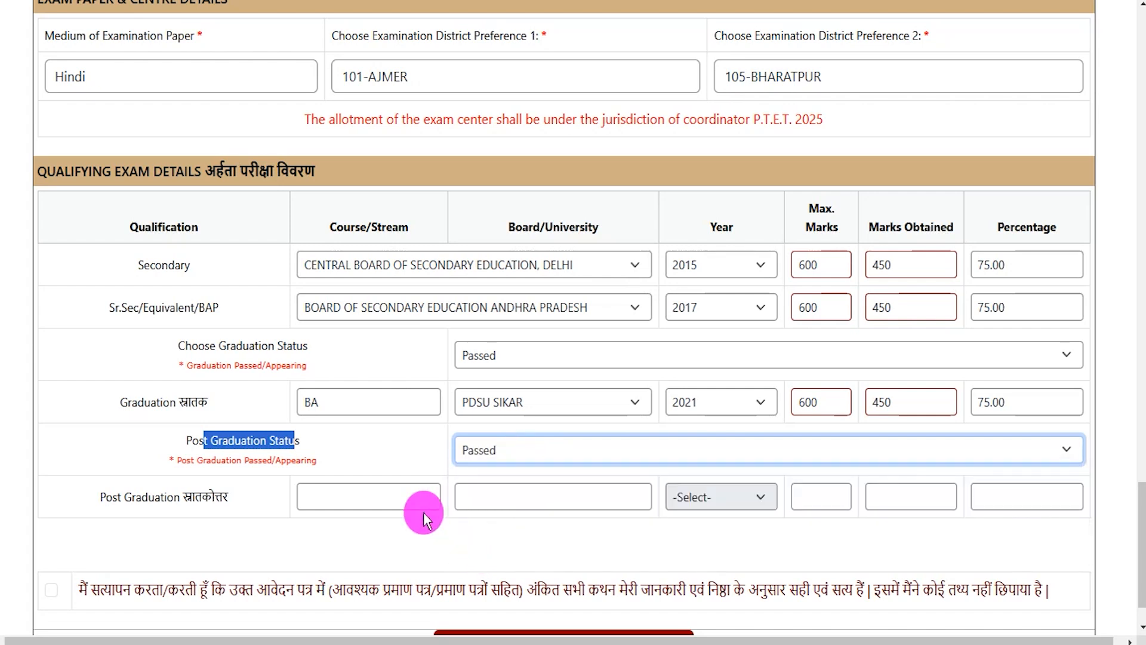
click(502, 453)
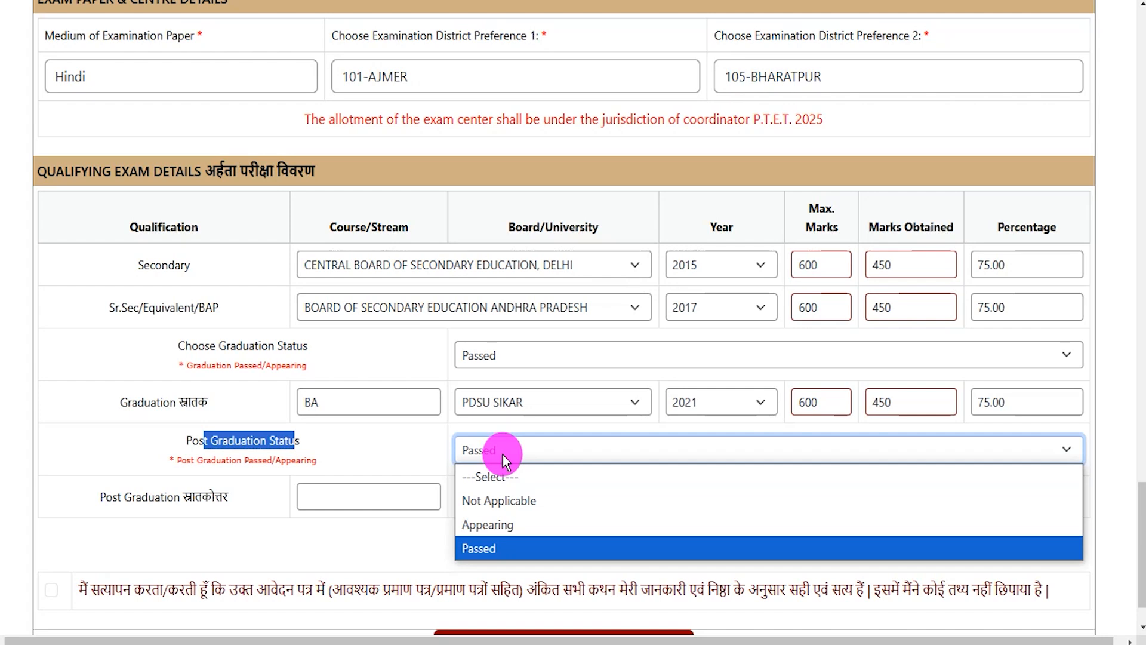
click(500, 499)
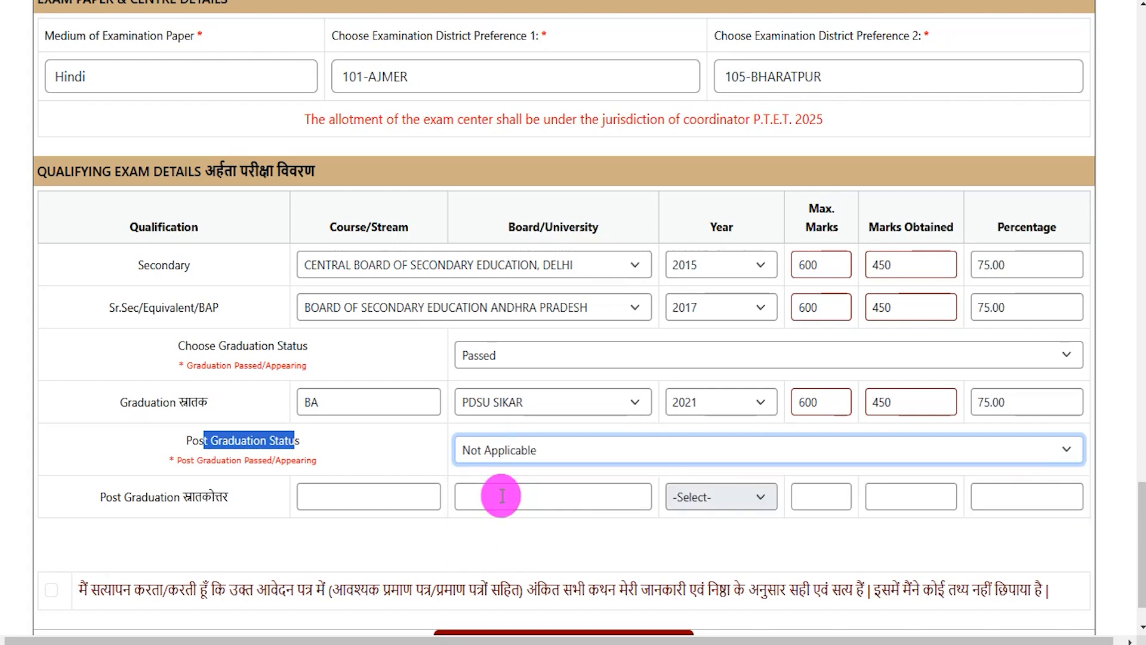
click(462, 529)
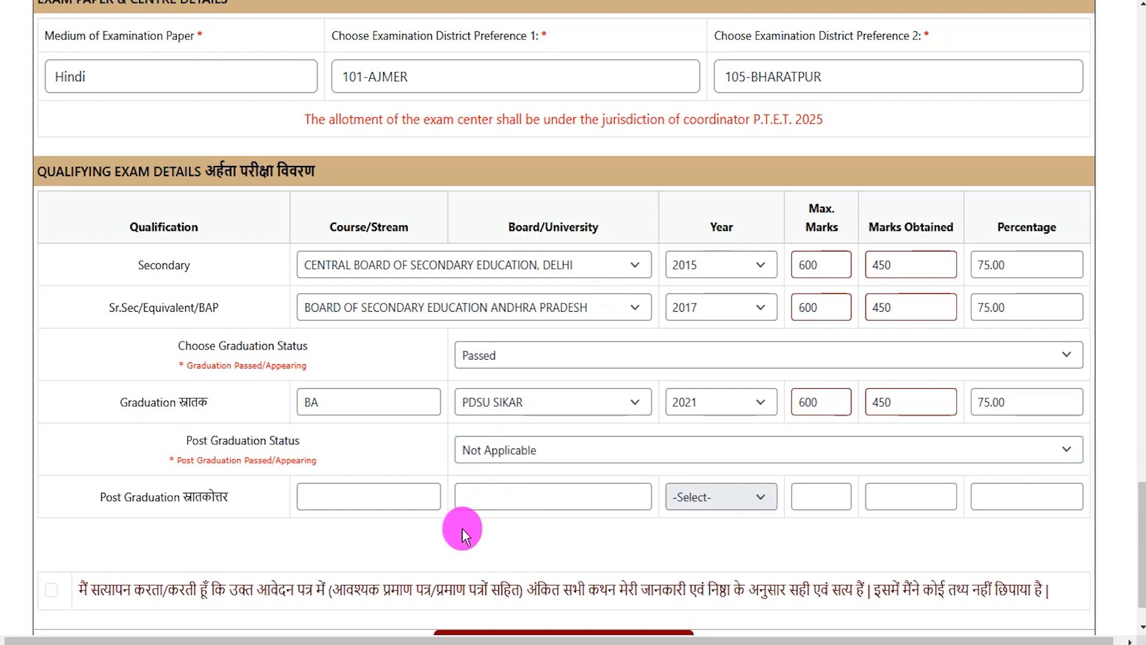
Set the post graduation status to Passed and enter MA as the Post Graduation course.
click(489, 454)
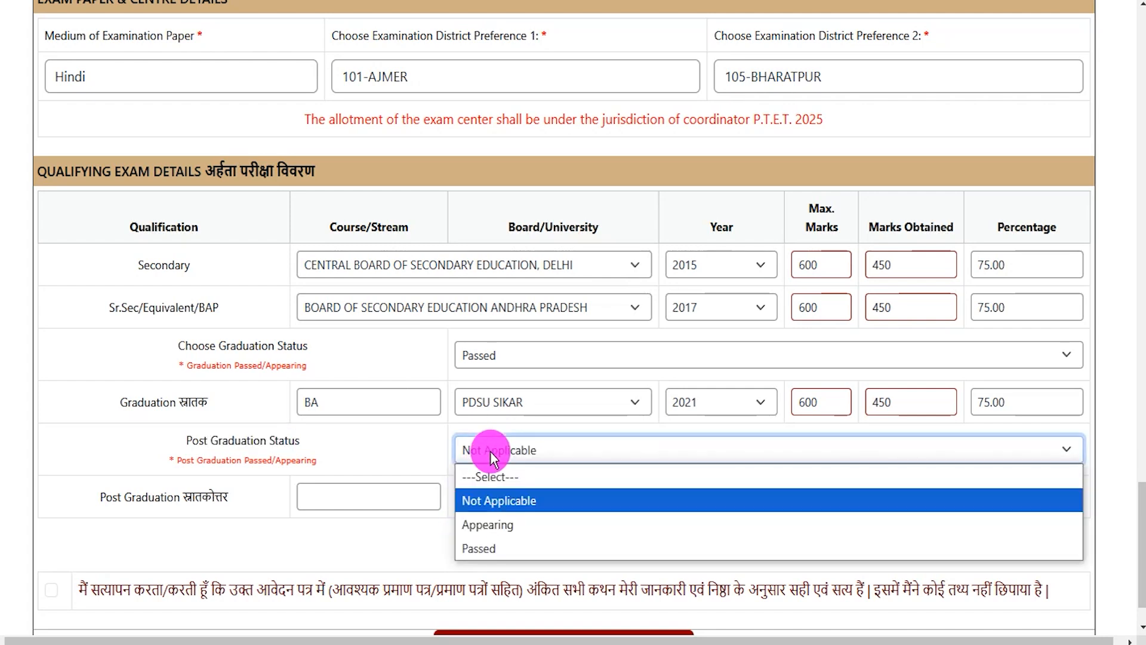
click(485, 544)
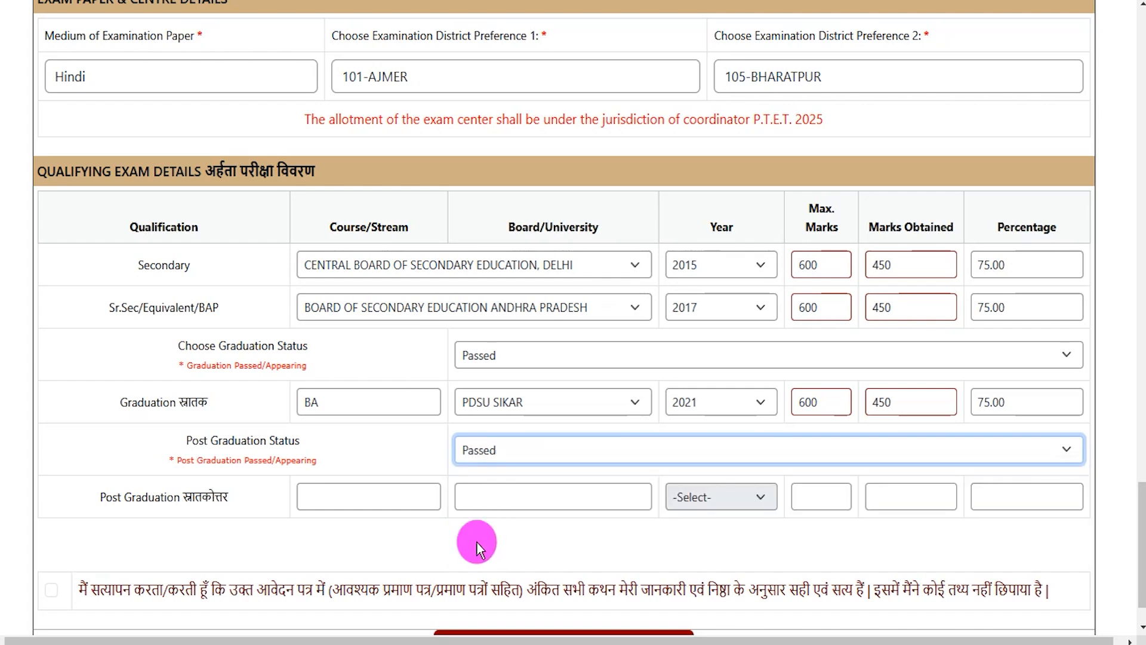
click(357, 495)
text(M)
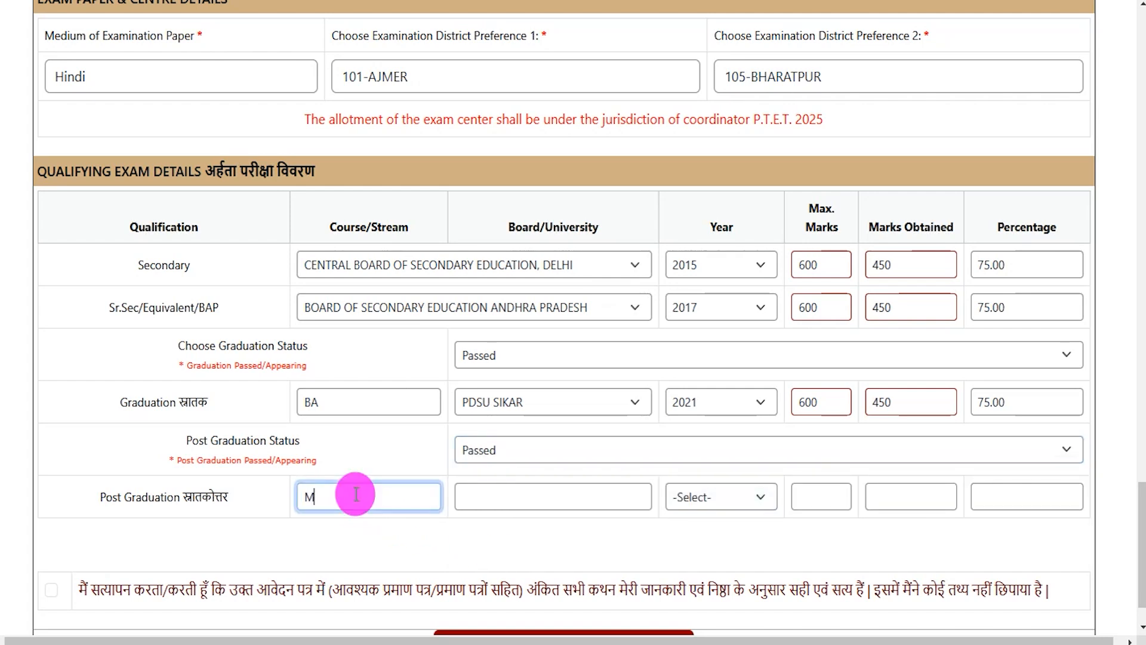
text(A)
Enter CCS as the Post Graduation university and set the passing year to 2025.
click(524, 494)
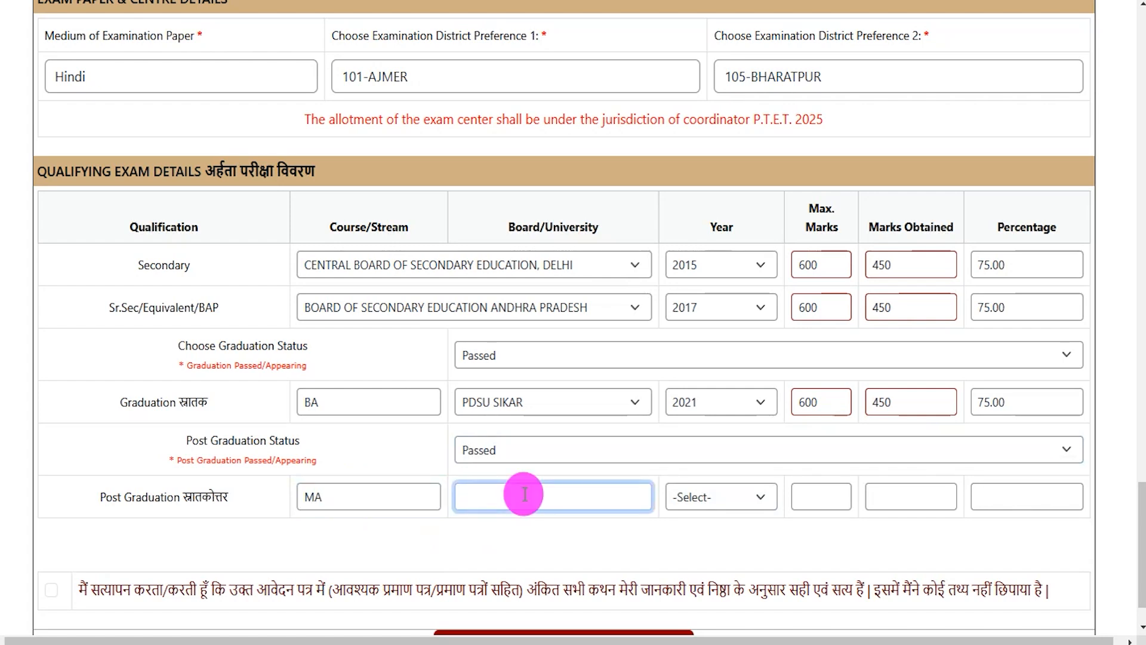
text(CCS)
click(682, 499)
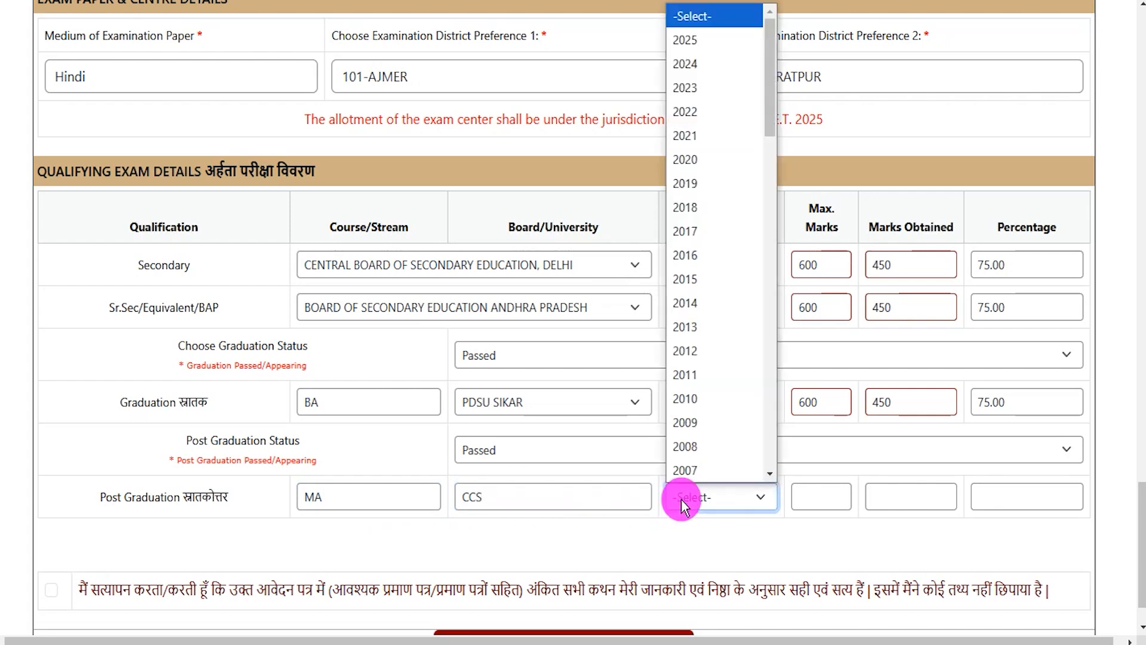
click(695, 41)
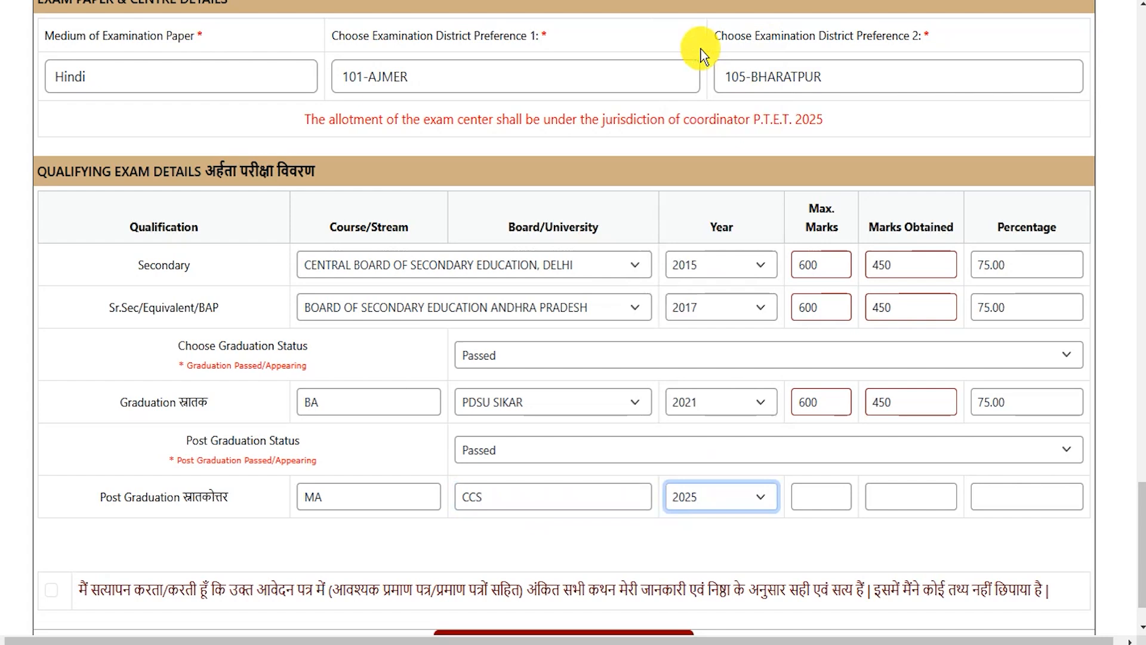
Enter 600 maximum marks and 450 marks obtained for the Post Graduation qualification.
click(811, 496)
text(600)
key(Tab)
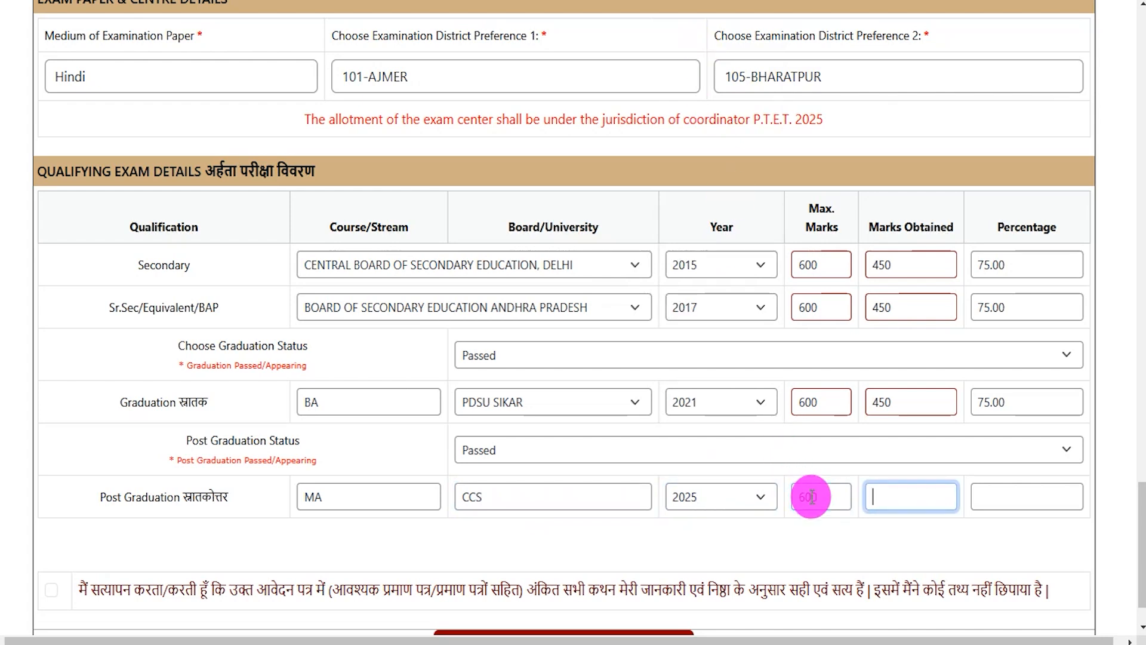
text(450)
key(Tab)
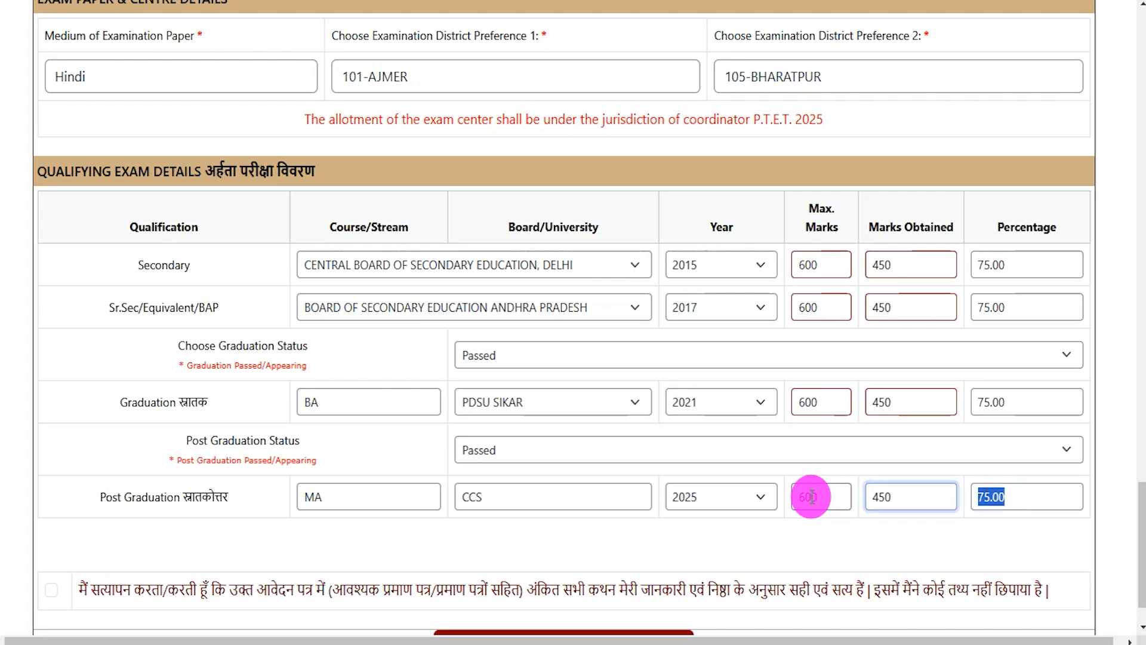
click(1011, 538)
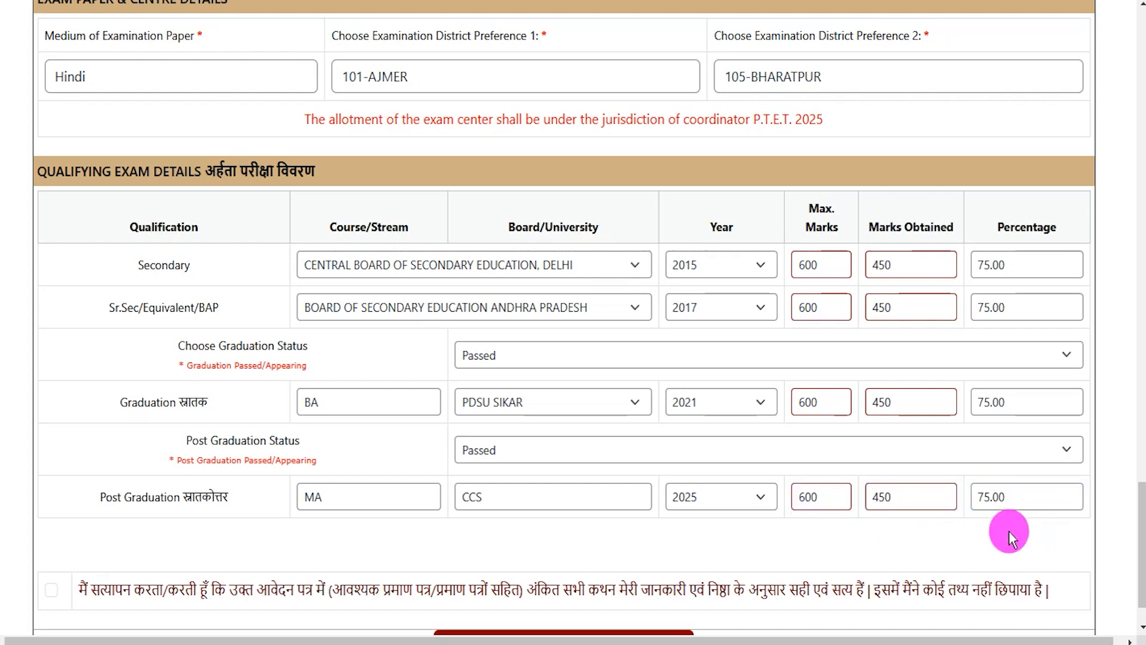
Accept the declaration that all statements are true, then save the form and proceed to the payment invoice.
scroll(889, 546, down, 1)
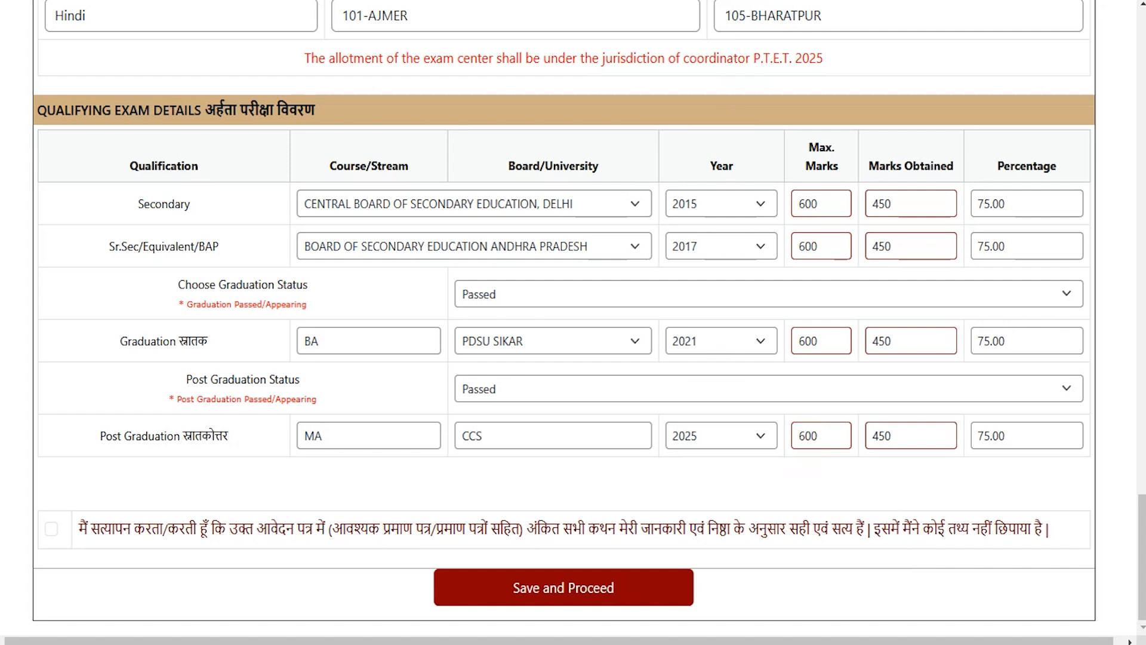
click(51, 528)
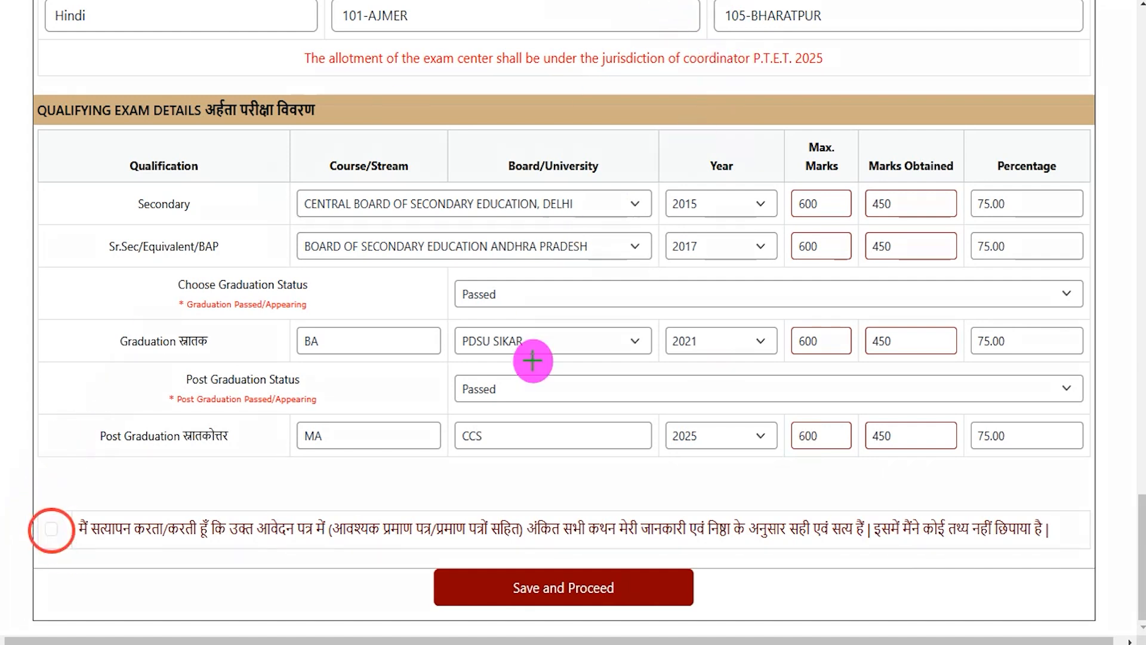
drag(540, 463, 599, 579)
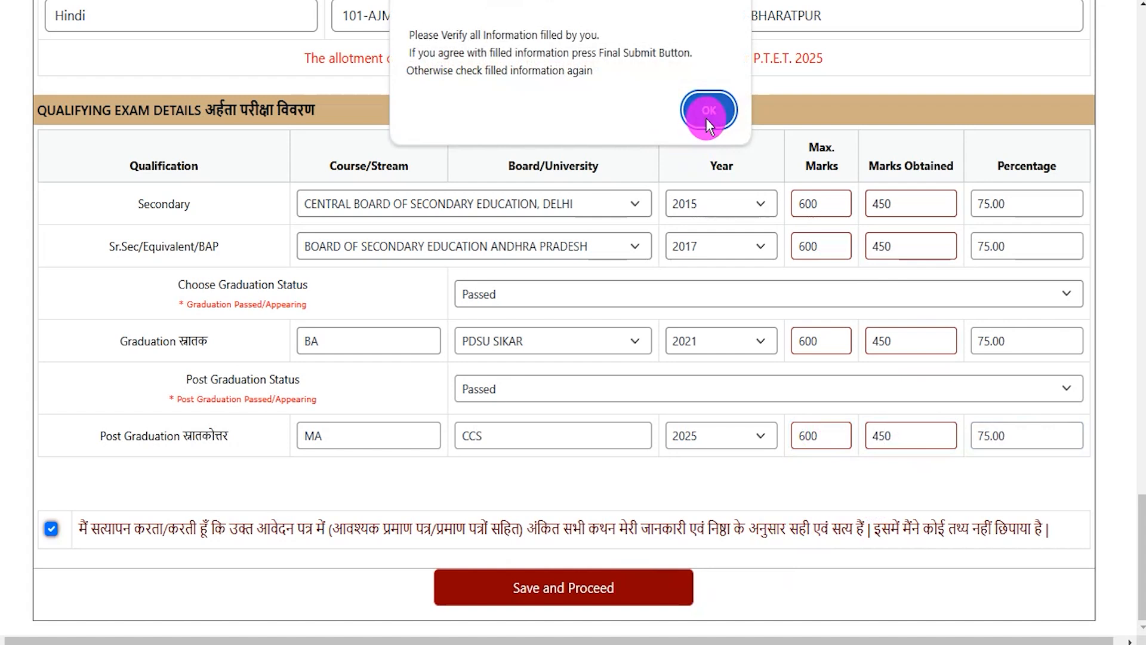
click(706, 114)
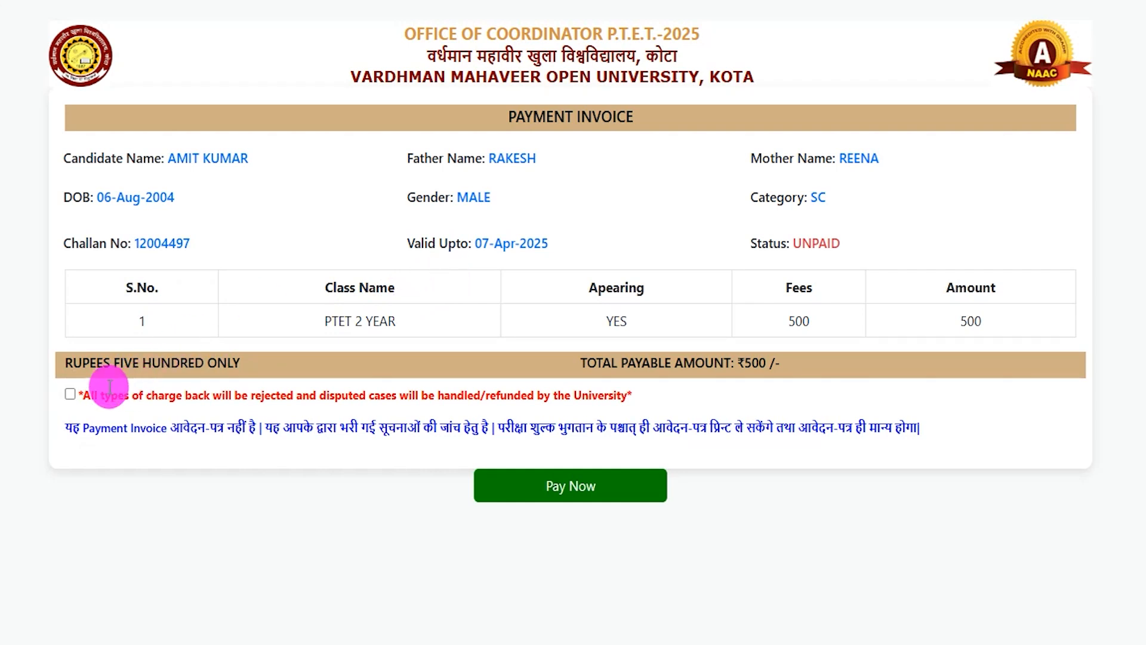
Accept the charge-back and disputed-case terms on the payment invoice.
click(70, 394)
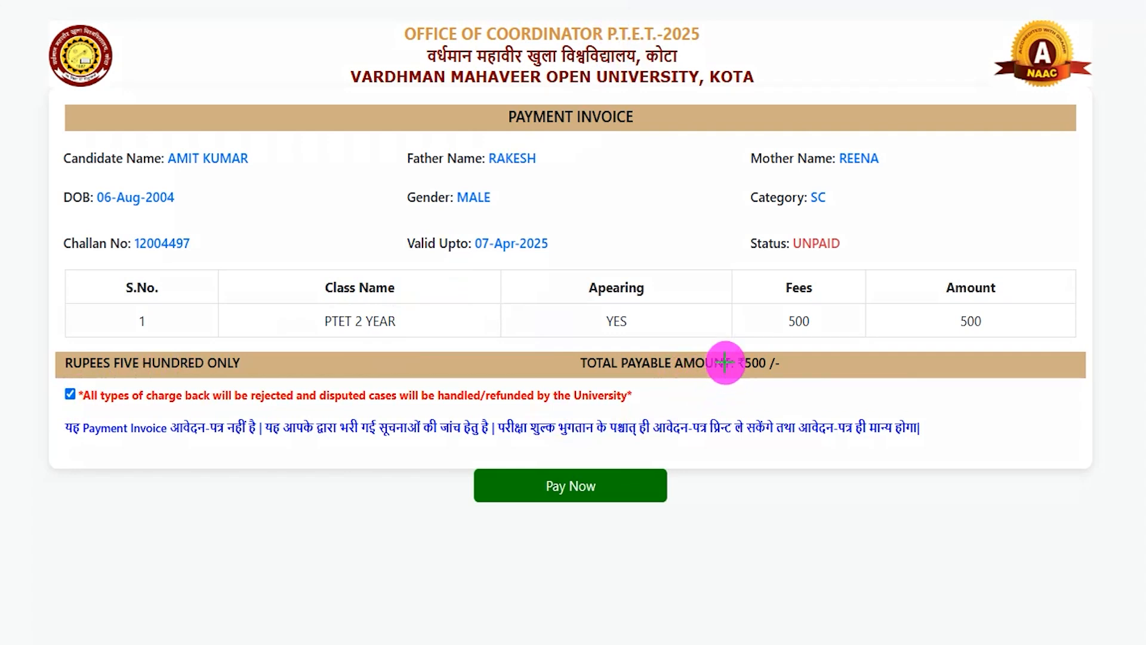
drag(727, 326, 632, 483)
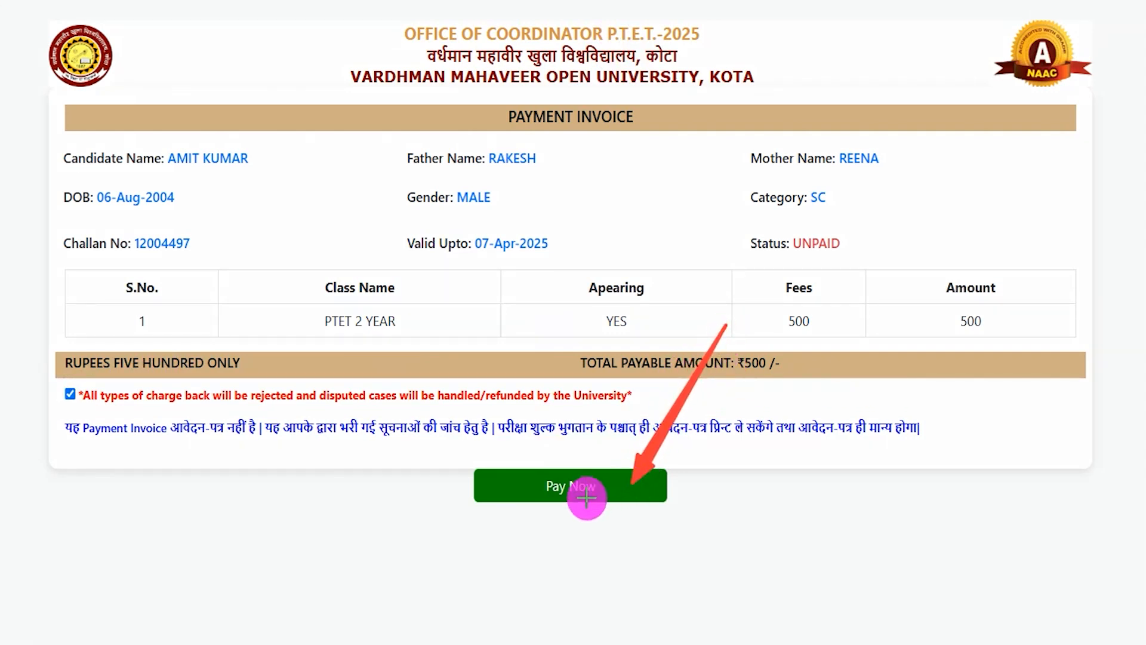
Start the examination fee payment from the invoice, choose QR Code as the UPI payment method, and proceed.
key(Escape)
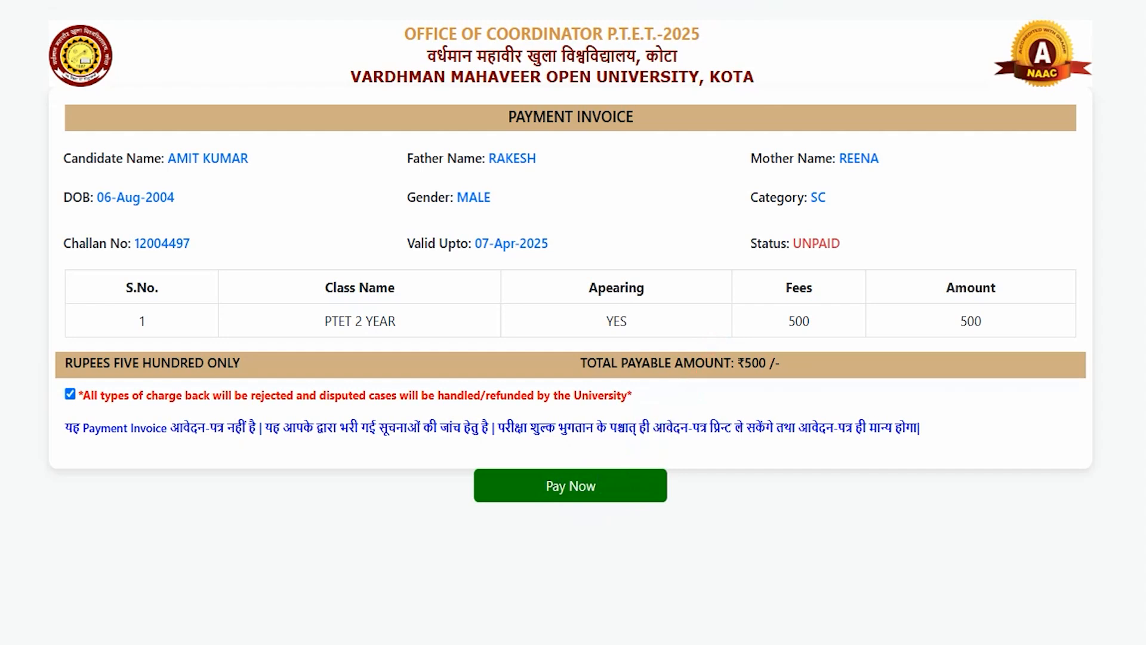
click(558, 486)
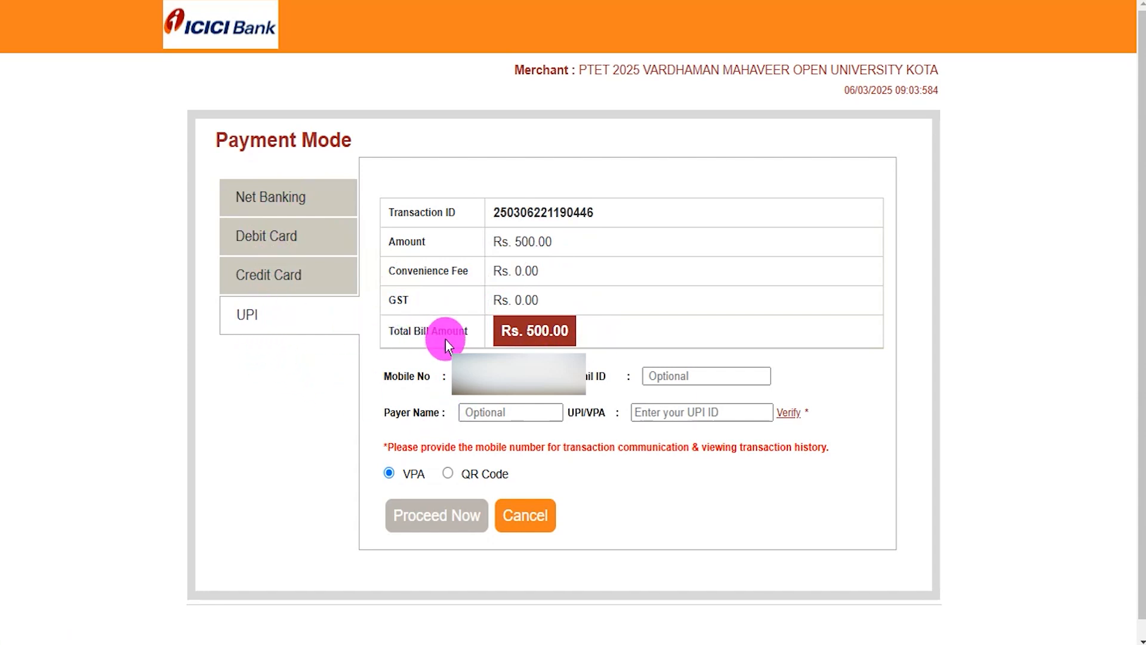
click(446, 474)
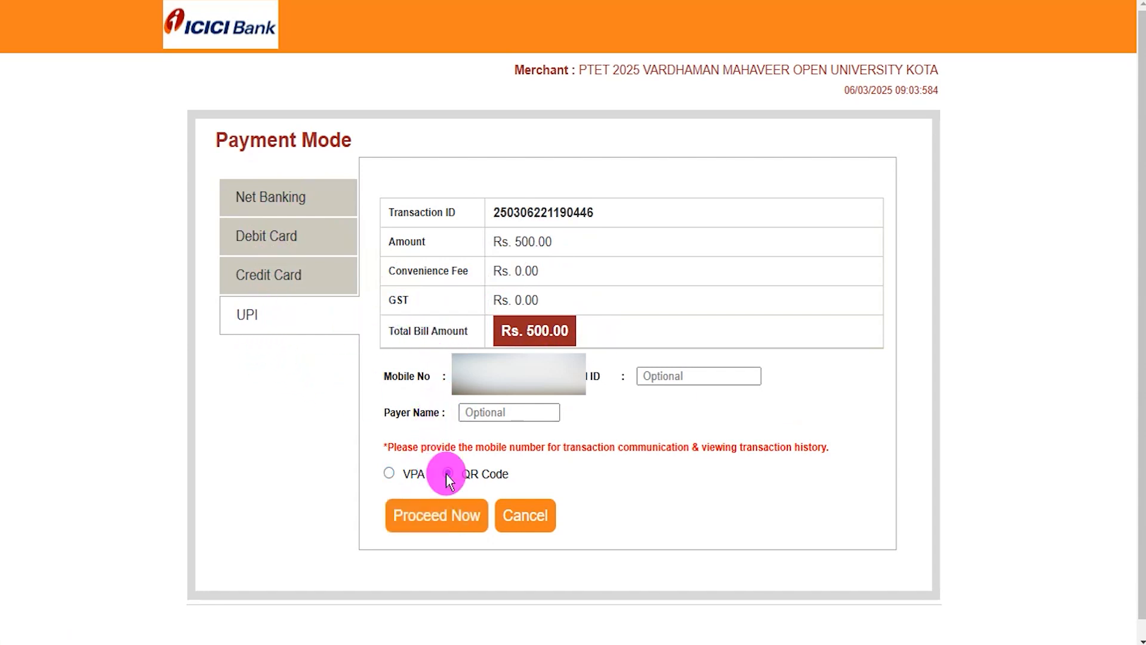
click(388, 473)
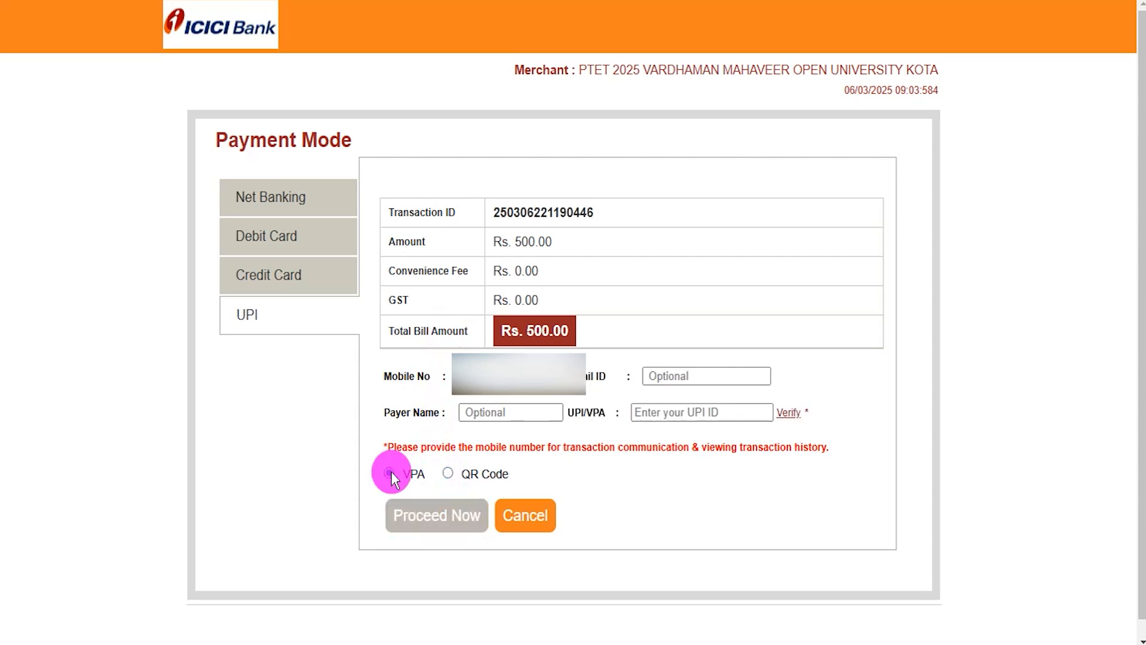
click(447, 473)
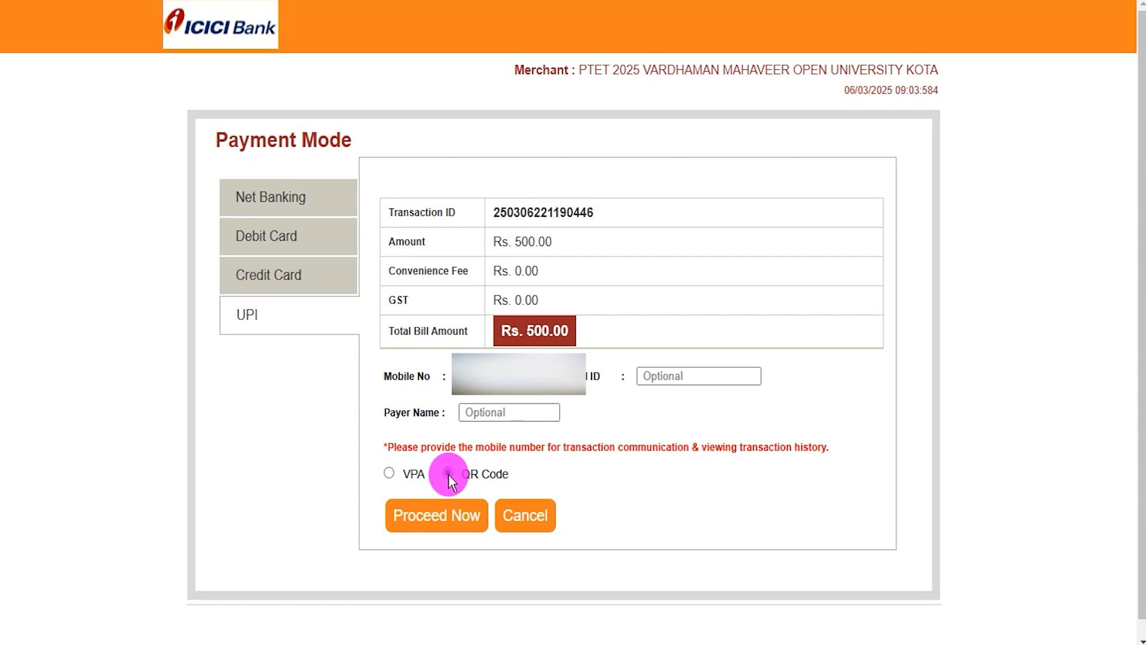
click(453, 516)
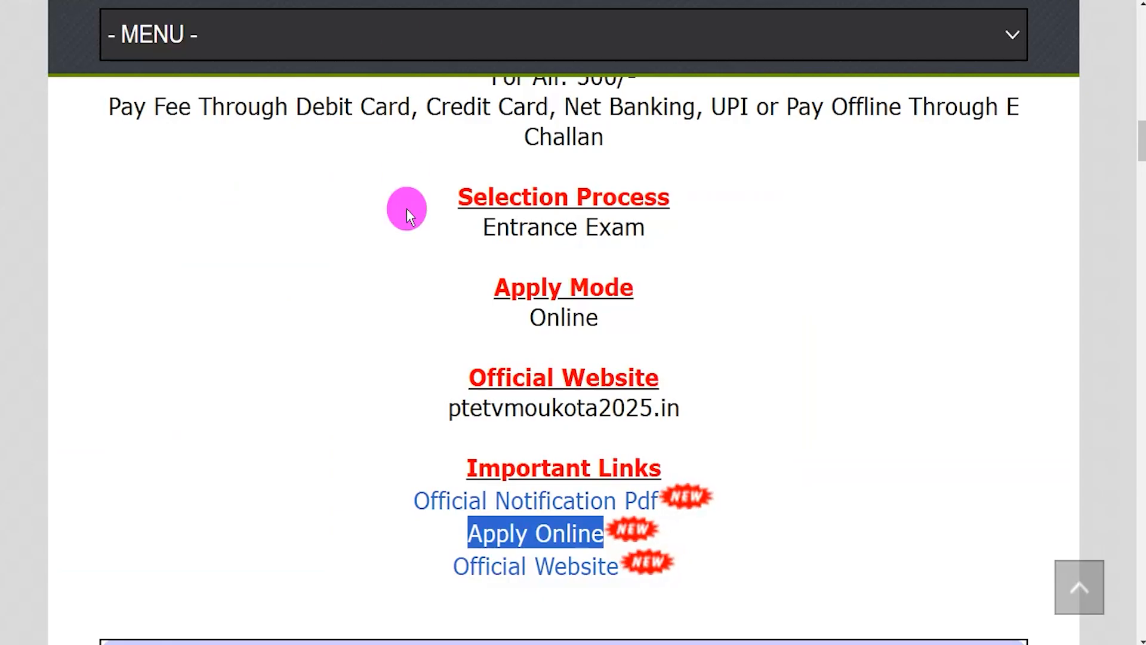
Reopen the online application site and go to the payment status and application form lookup for the 2 Year Course.
click(491, 534)
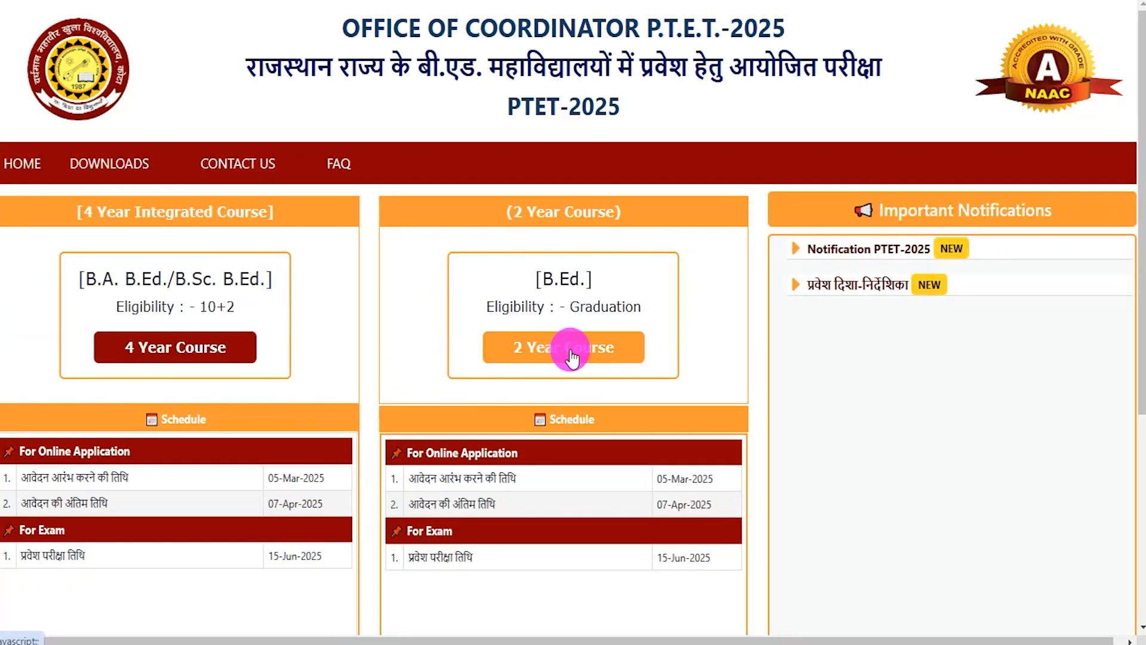
click(570, 352)
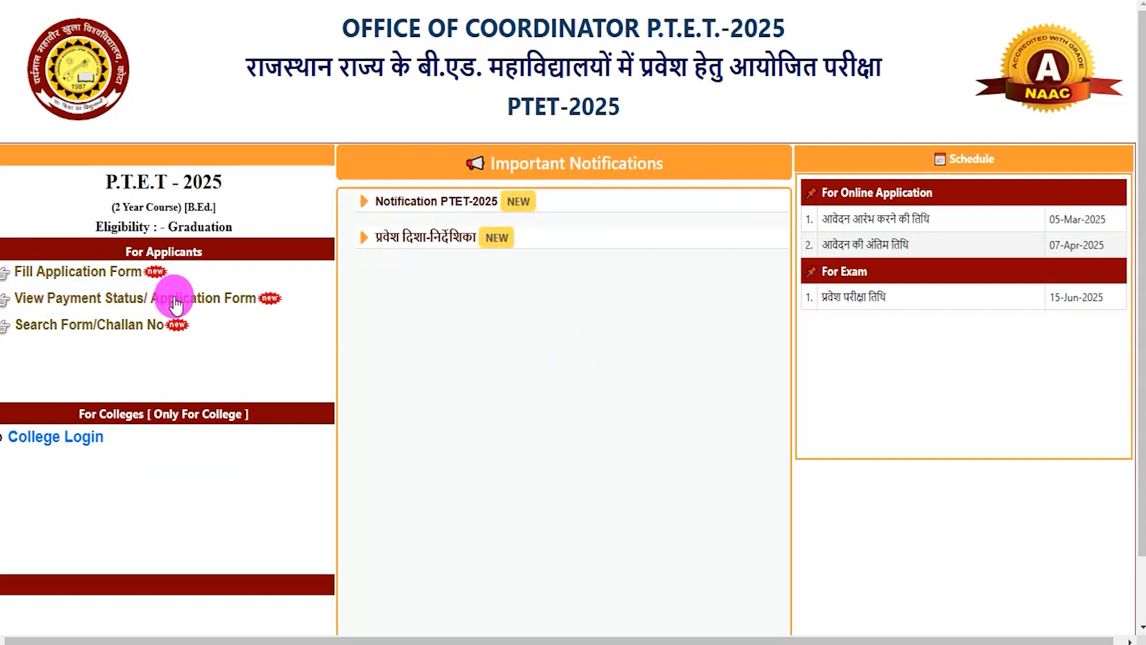
click(242, 300)
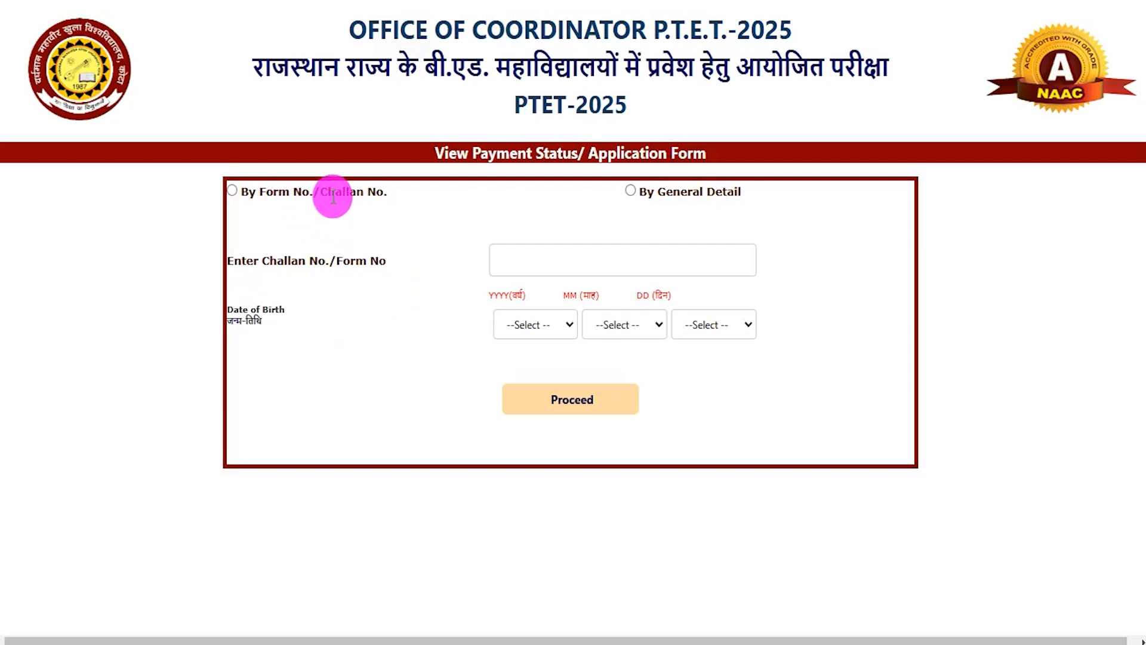
Try the lookup by general detail with the name, father's name and date of birth left blank.
click(630, 190)
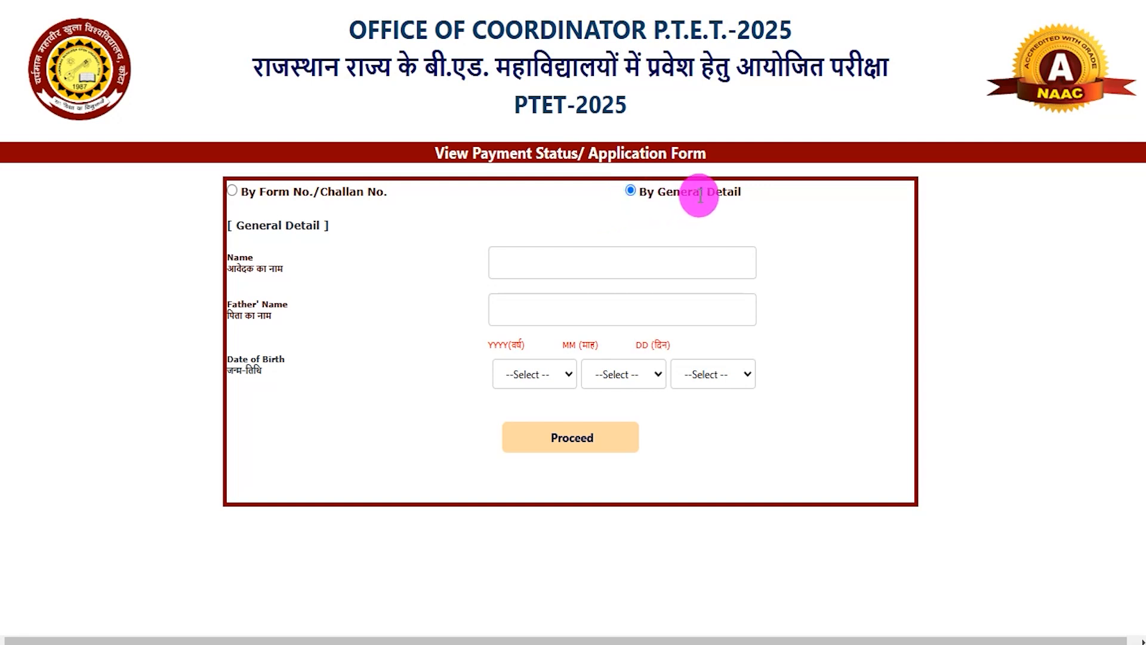
click(565, 259)
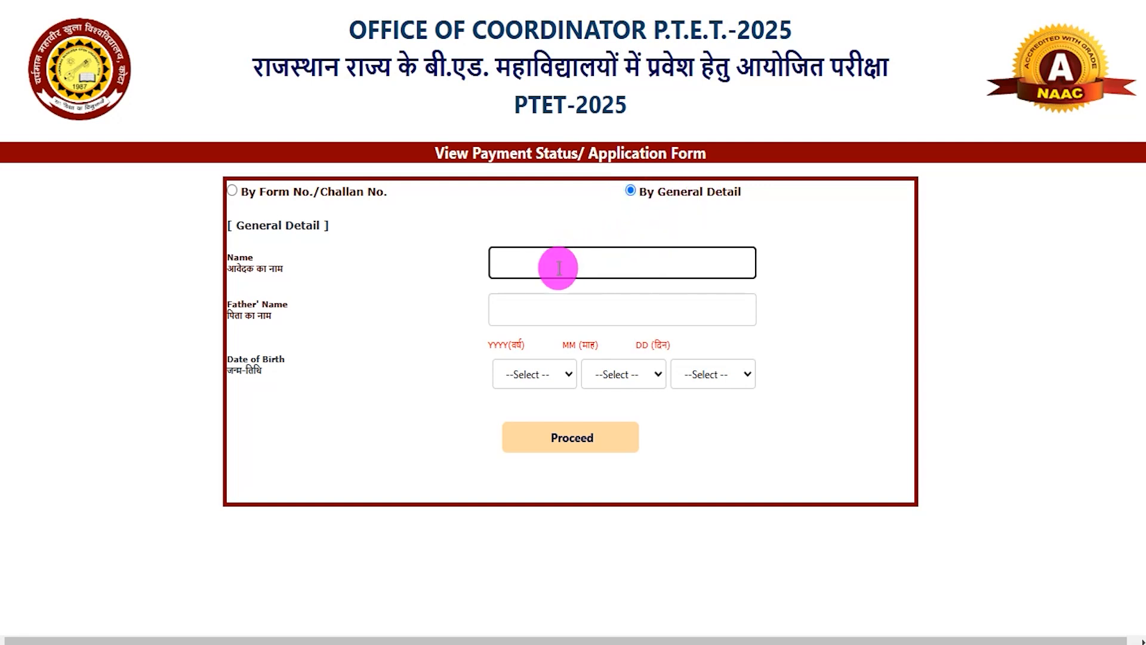
click(528, 296)
click(546, 374)
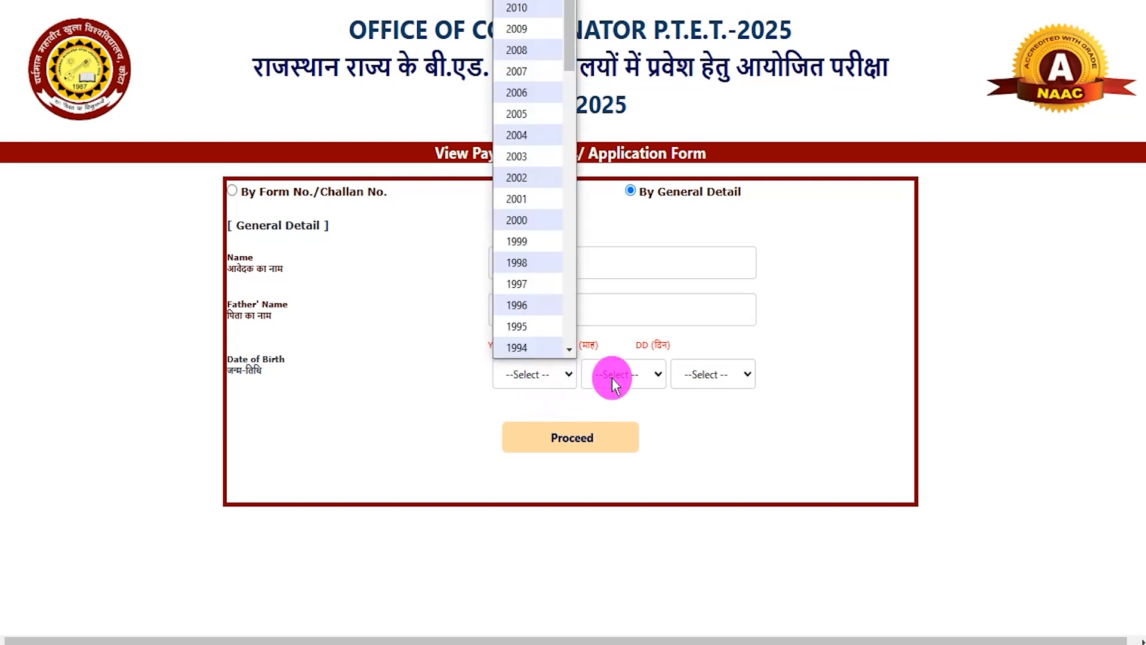
click(697, 375)
click(747, 450)
click(636, 445)
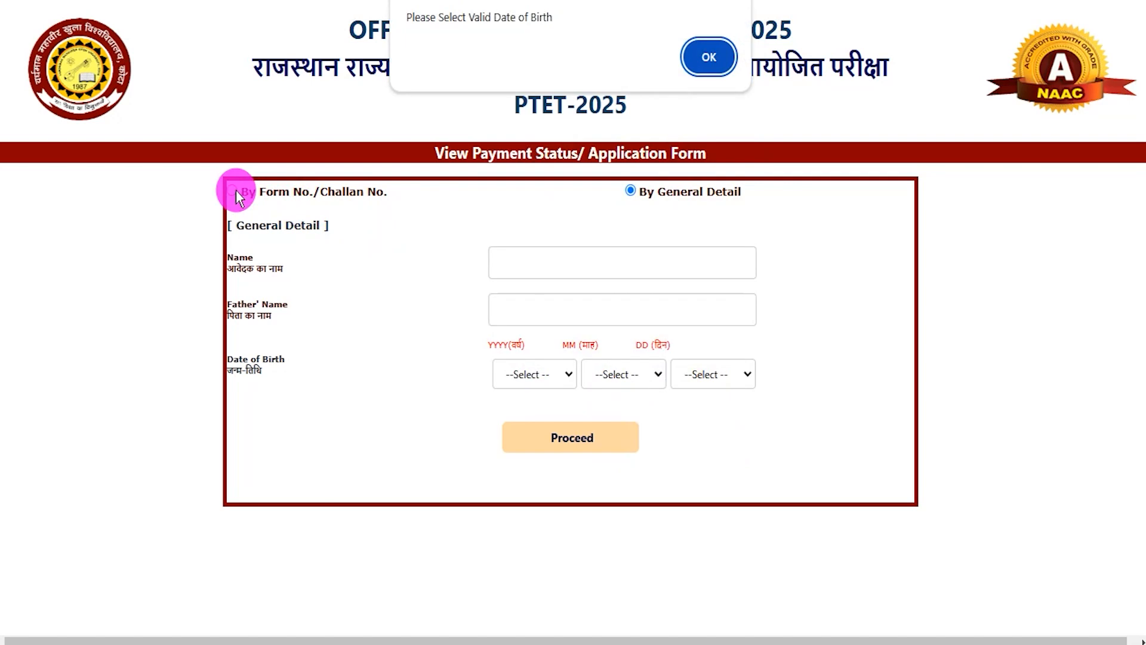
click(704, 57)
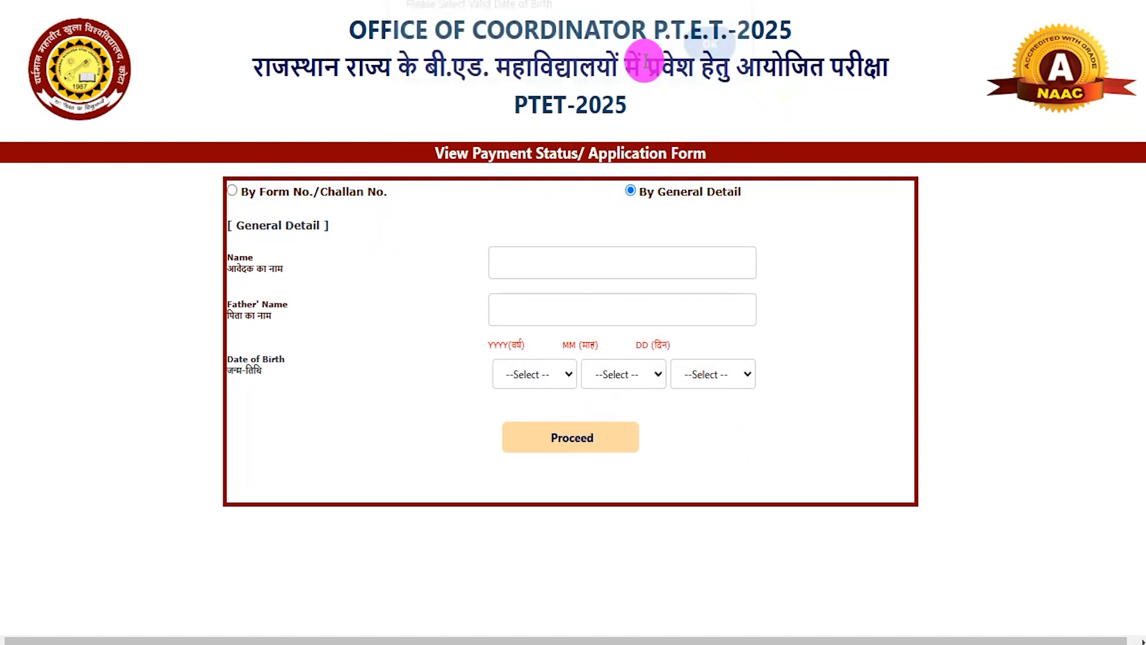
Switch the lookup to form or challan number and try to proceed with the number and date of birth blank.
click(231, 190)
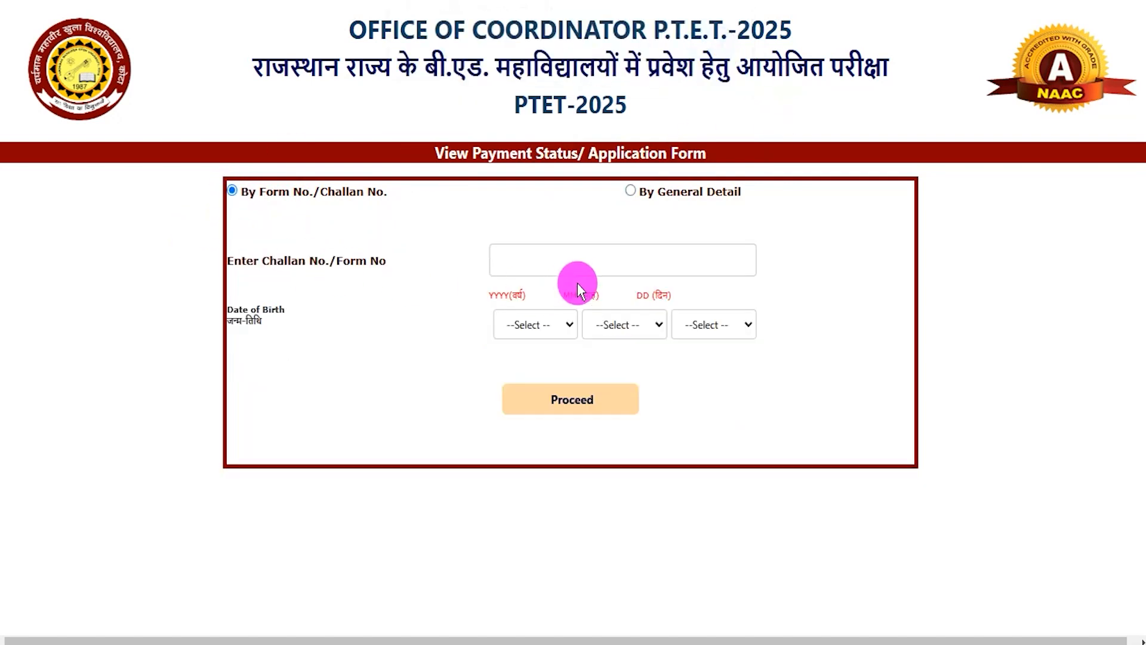
click(557, 255)
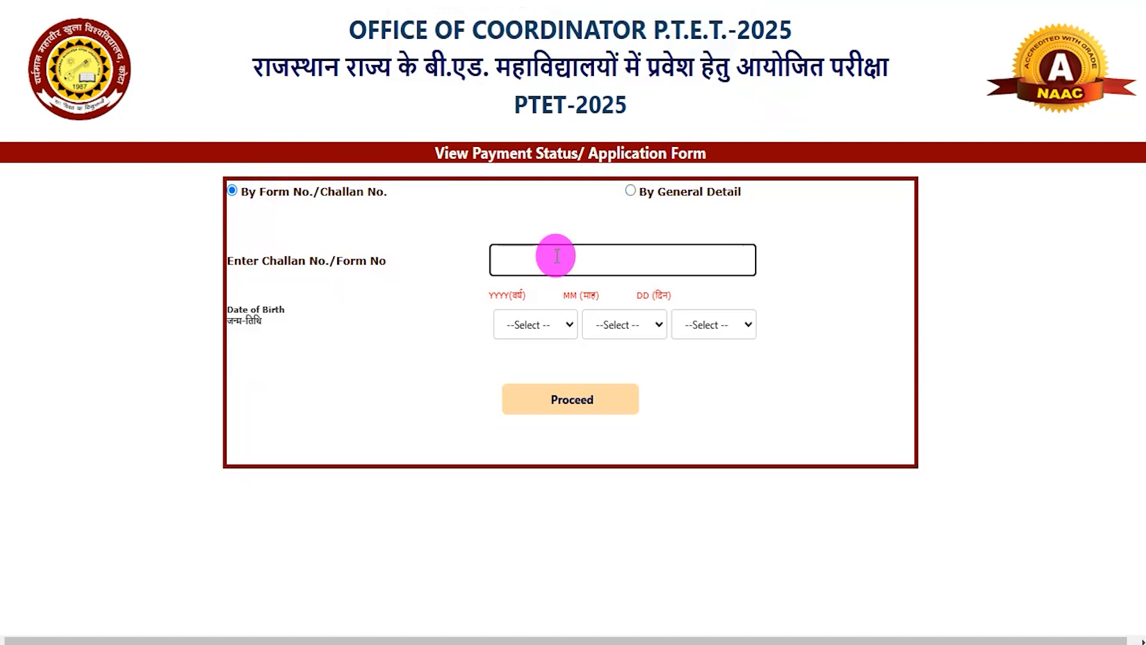
click(557, 319)
click(606, 327)
click(722, 327)
click(583, 409)
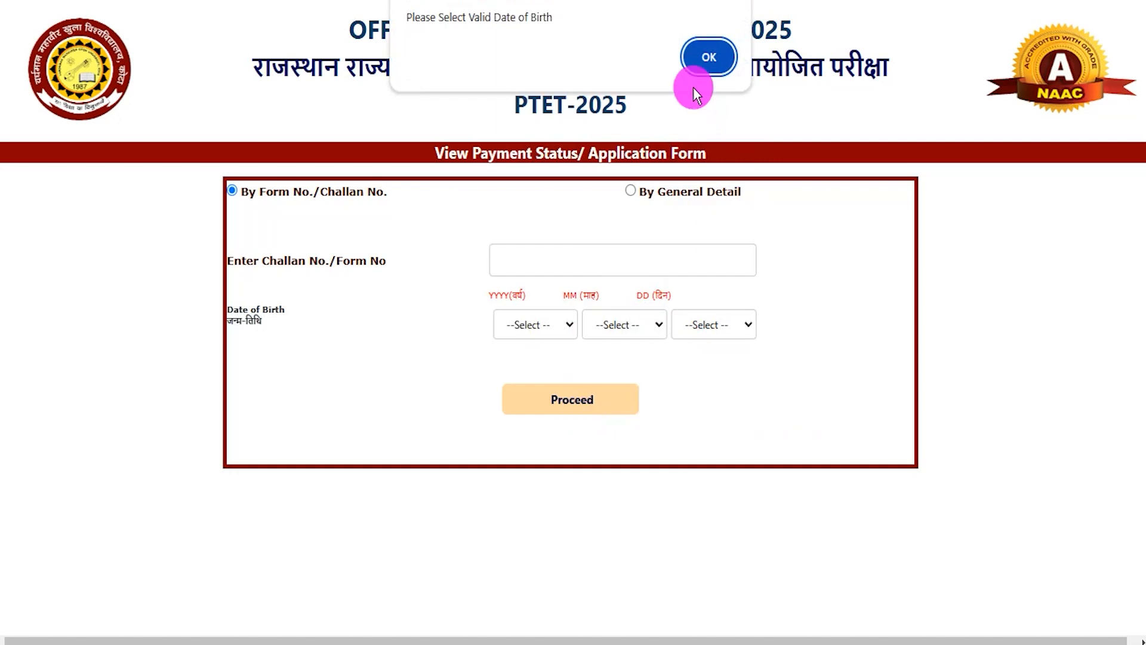
click(704, 60)
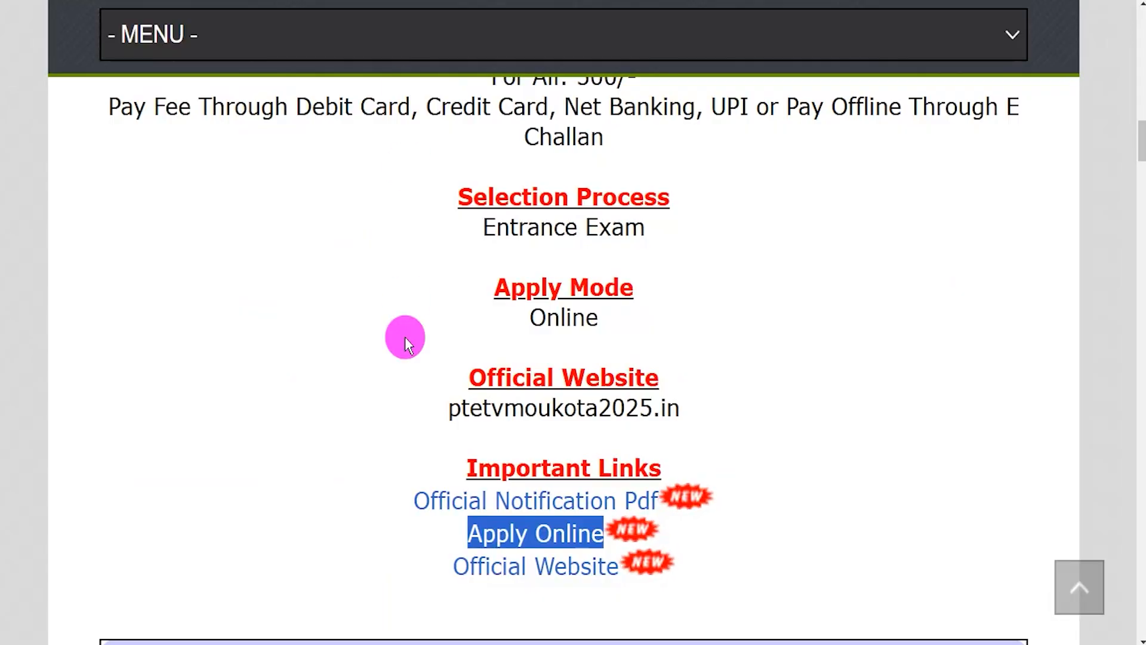
Open the application form for the 4 Year Integrated Course from the online application site, accepting the applicant conditions.
drag(468, 540, 604, 540)
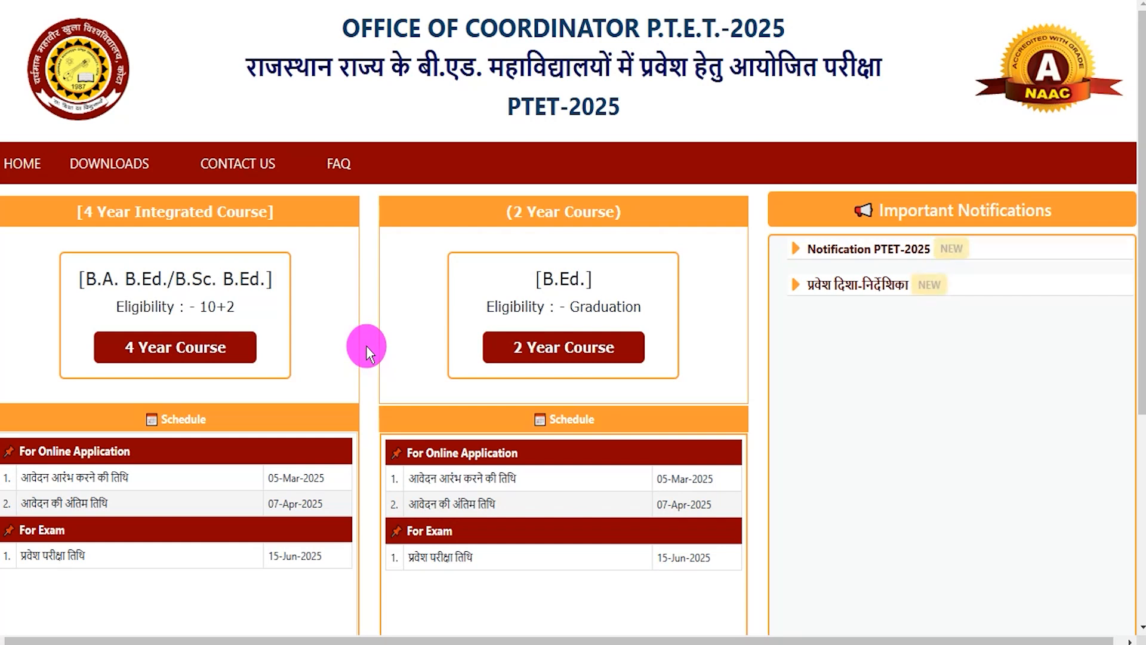
click(174, 346)
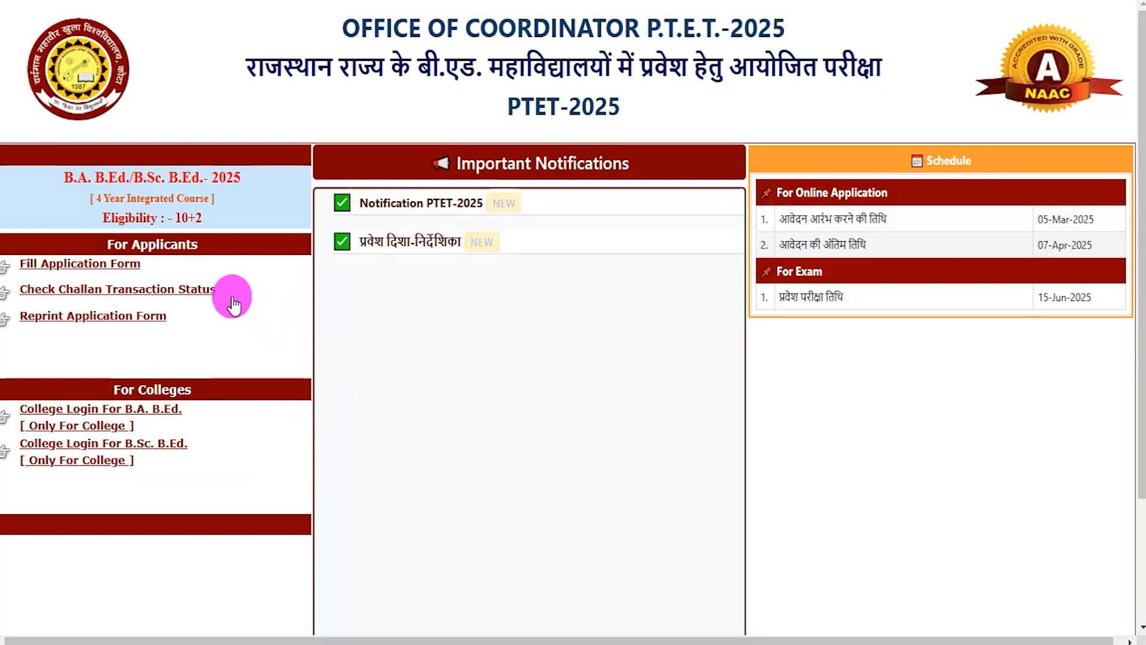
click(102, 265)
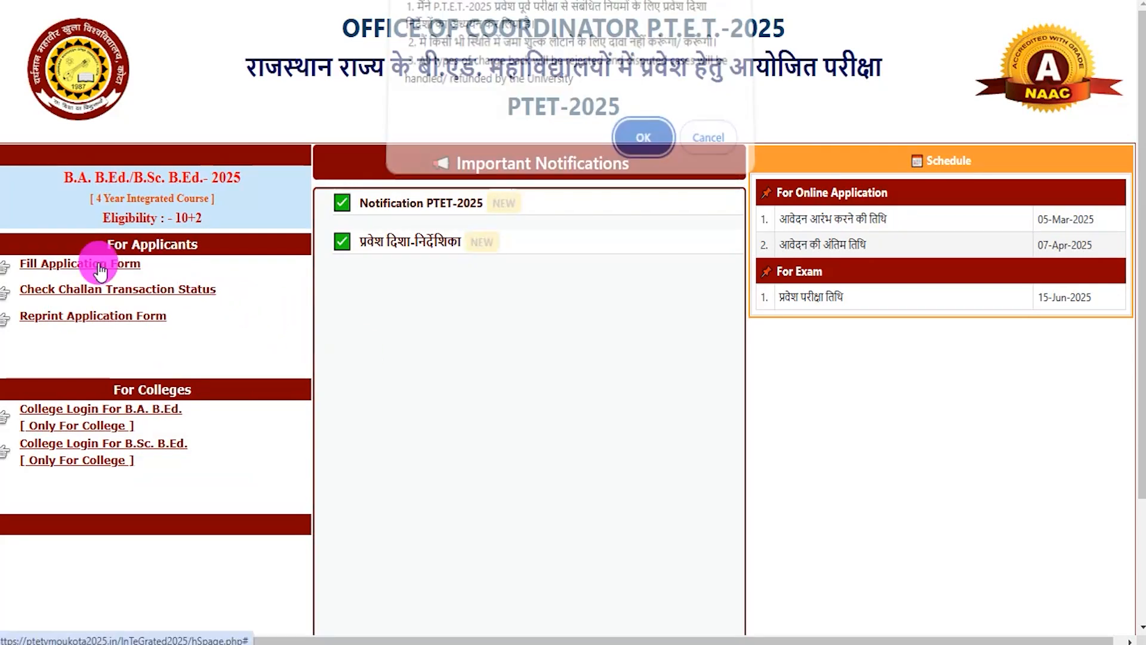
click(635, 143)
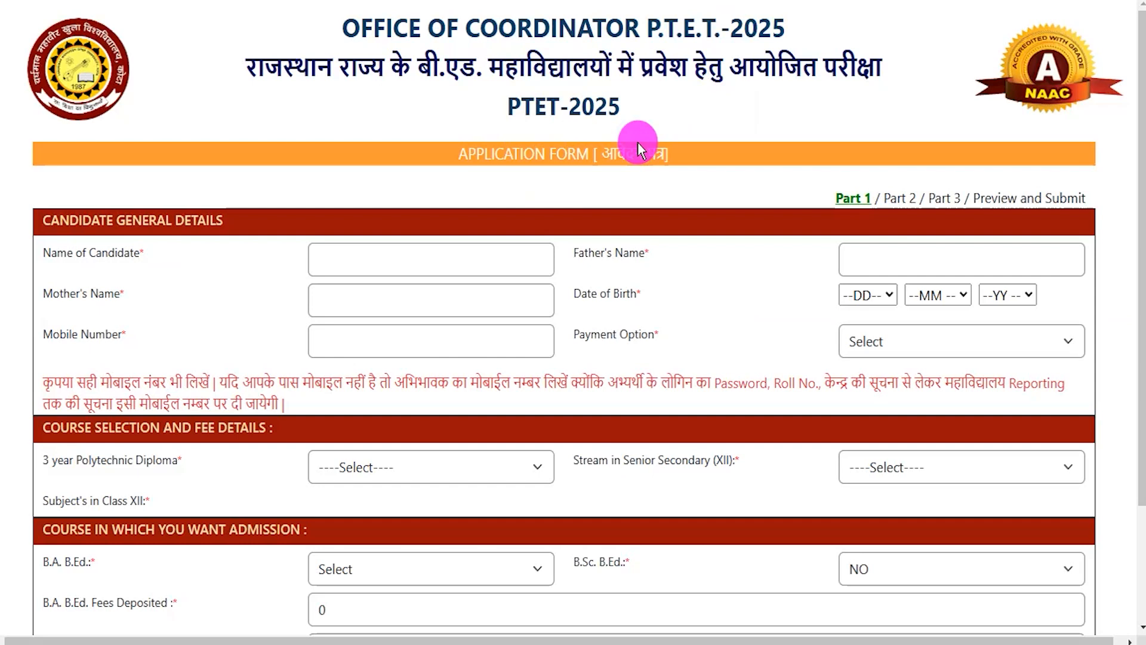
Enter the candidate's name, father's name and mother's name in the candidate general details.
click(431, 259)
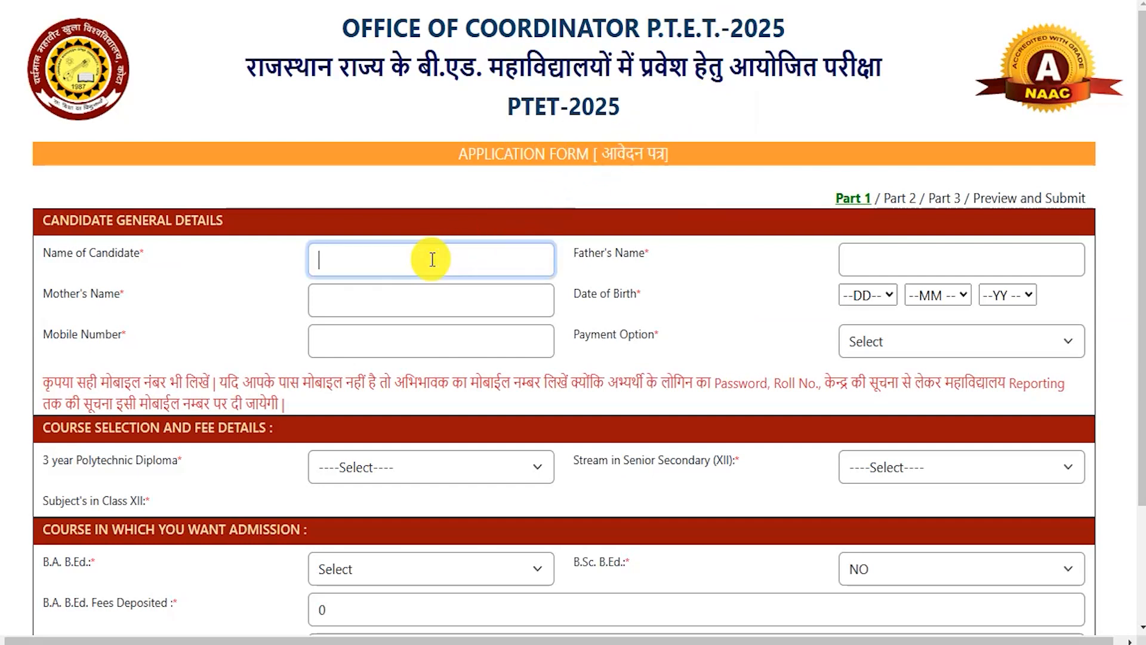
text(AMIT)
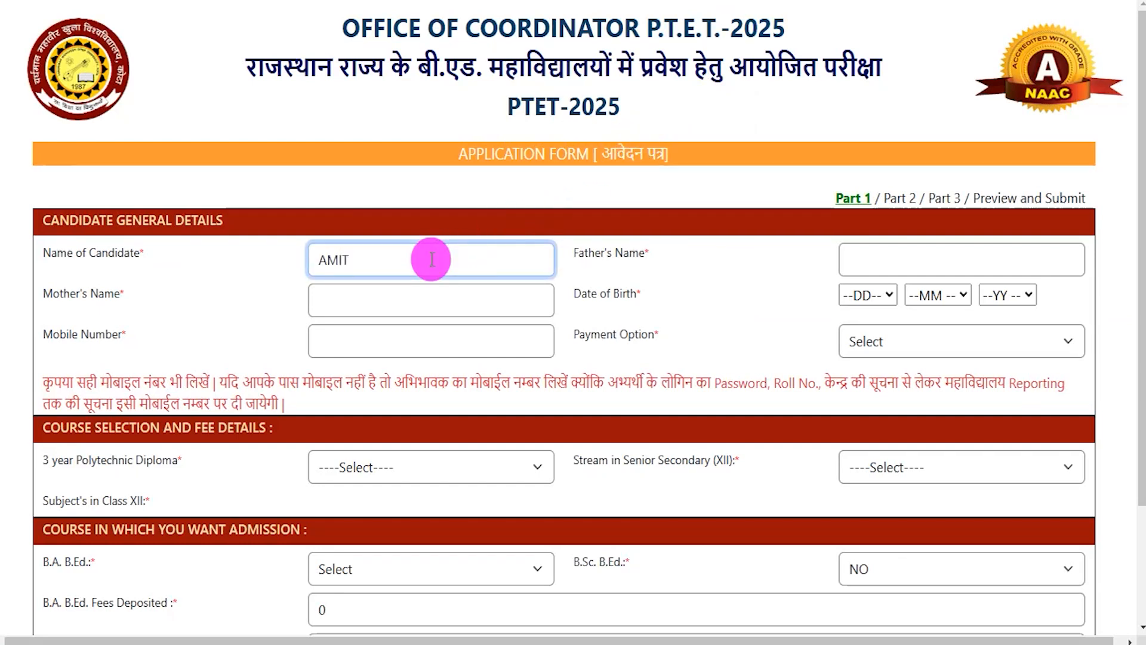
click(886, 253)
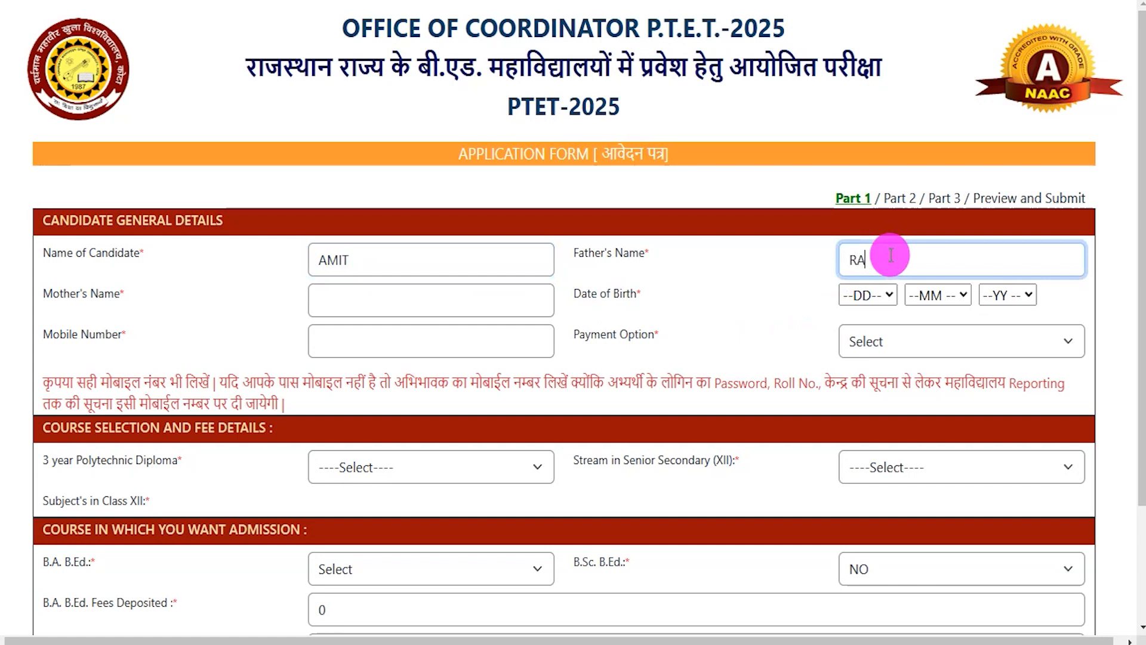
key(Tab)
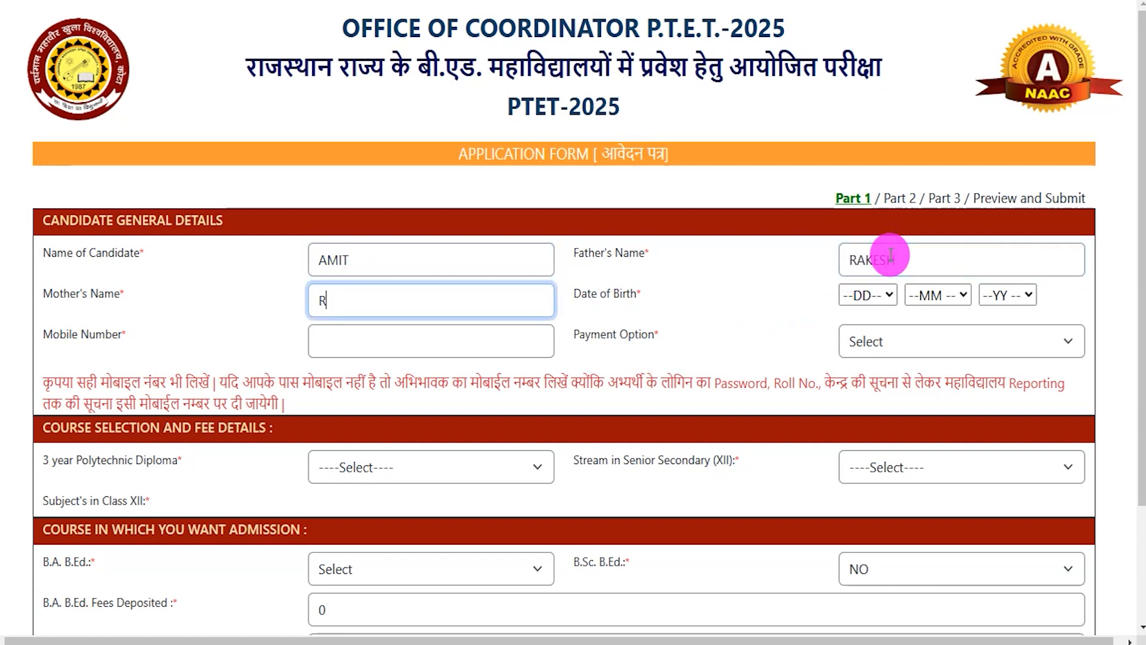
Set the payment option to ONLINE ICICI BANK, leaving the date of birth and mobile number blank.
click(885, 295)
click(937, 295)
click(1014, 295)
click(346, 336)
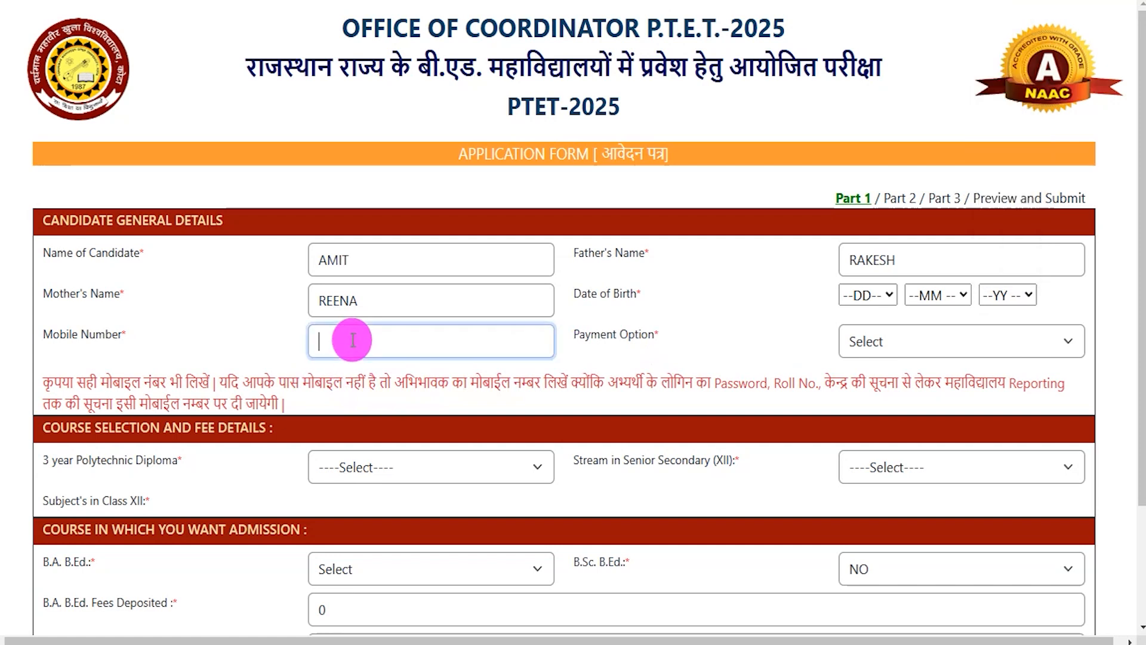
click(905, 342)
click(881, 391)
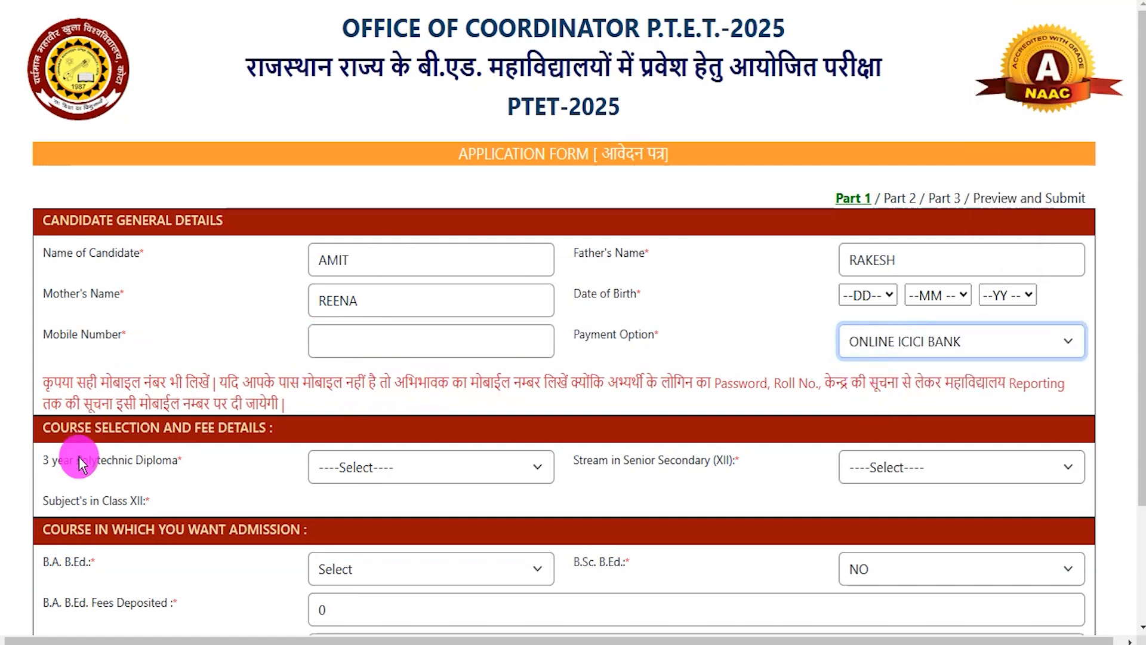
Set 3 year Polytechnic Diploma to NO and the Senior Secondary (XII) stream to SCIENCE.
drag(70, 427, 237, 428)
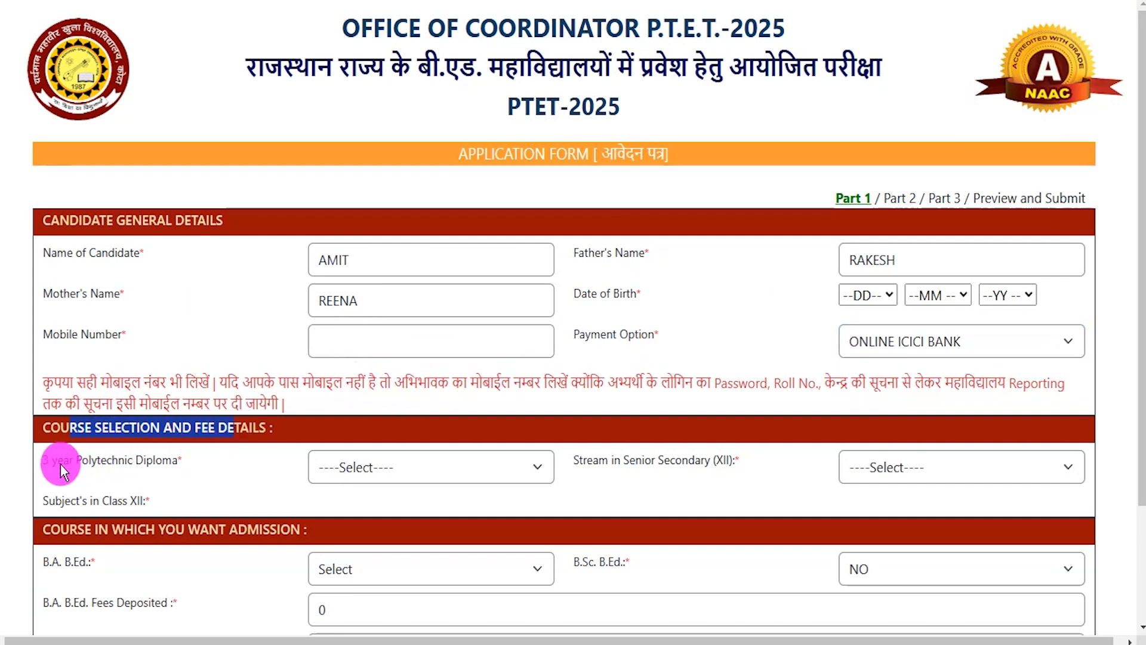
drag(56, 460, 162, 465)
click(338, 461)
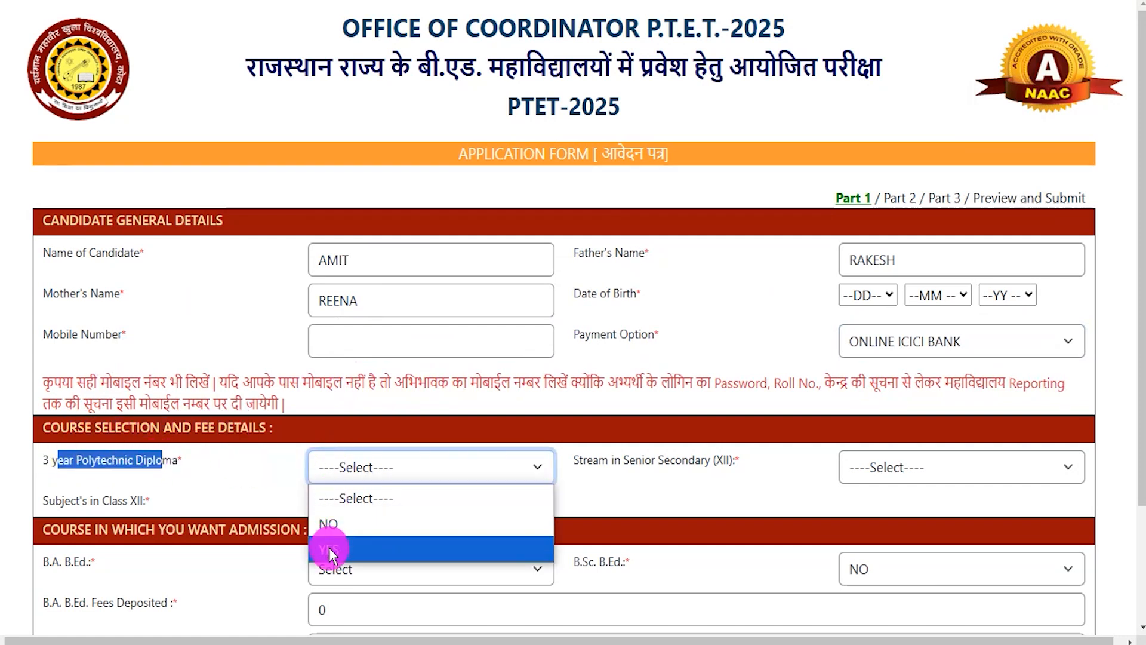
click(331, 525)
click(901, 467)
click(901, 468)
drag(593, 461, 681, 461)
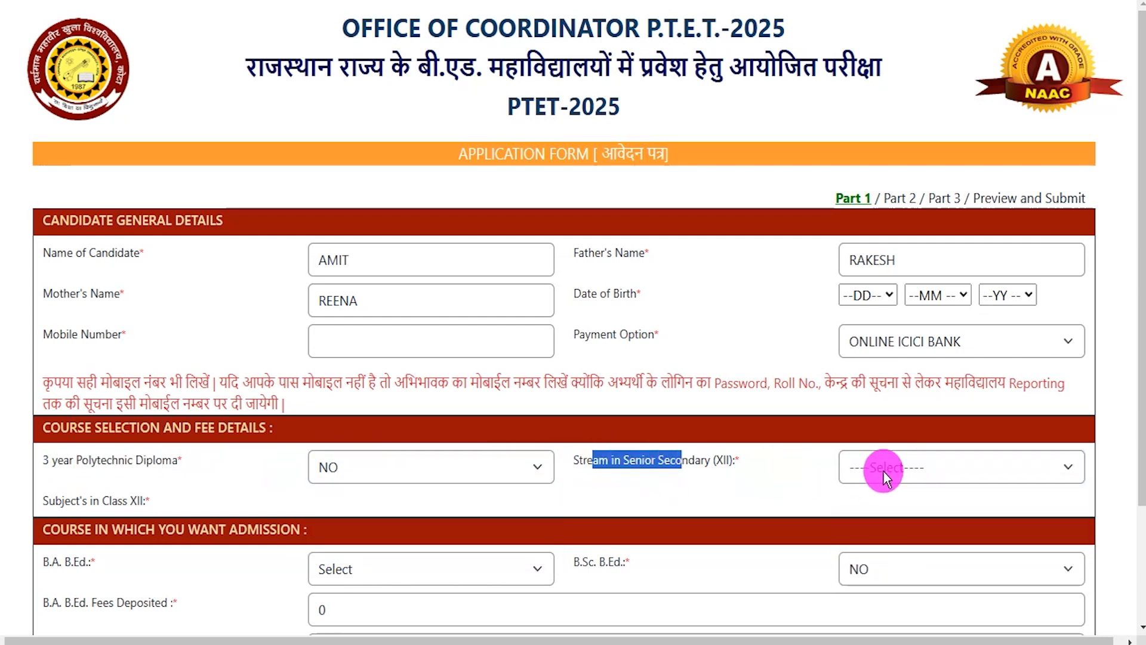
click(885, 471)
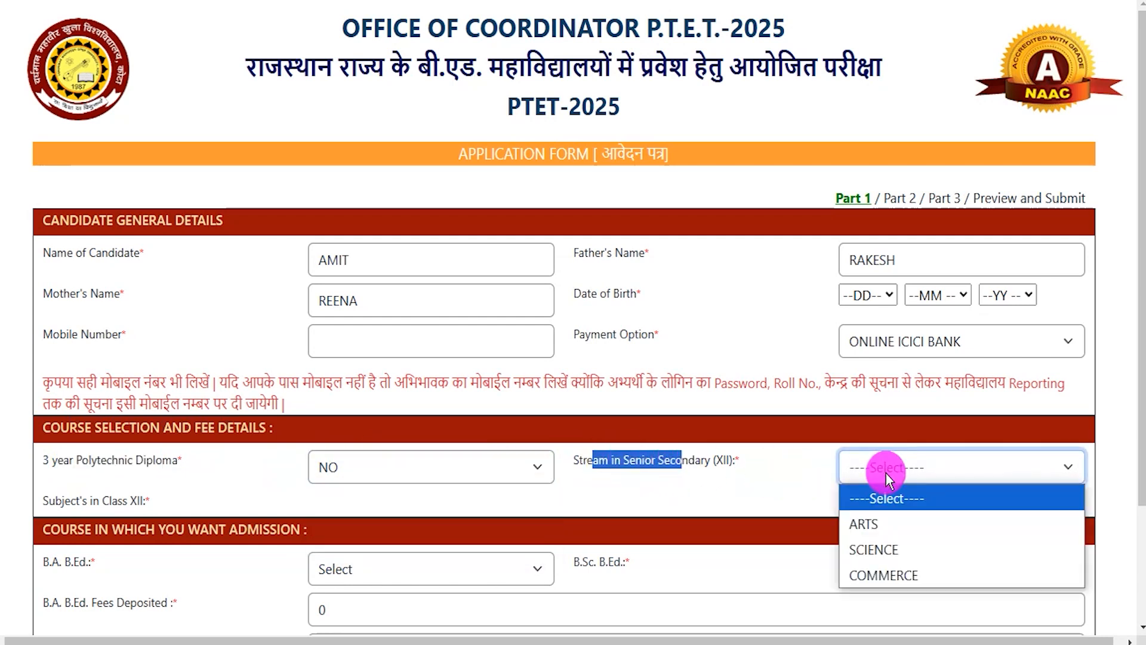
click(881, 550)
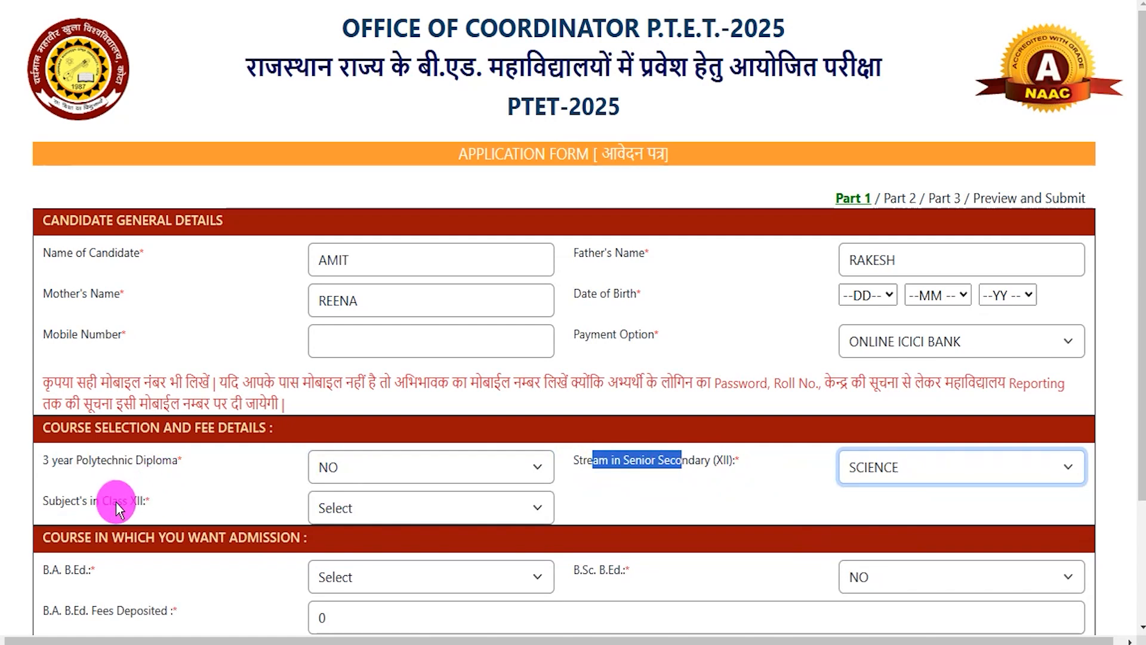
Choose PCM as the Class XII subjects in the course selection details.
drag(75, 501, 102, 500)
click(327, 504)
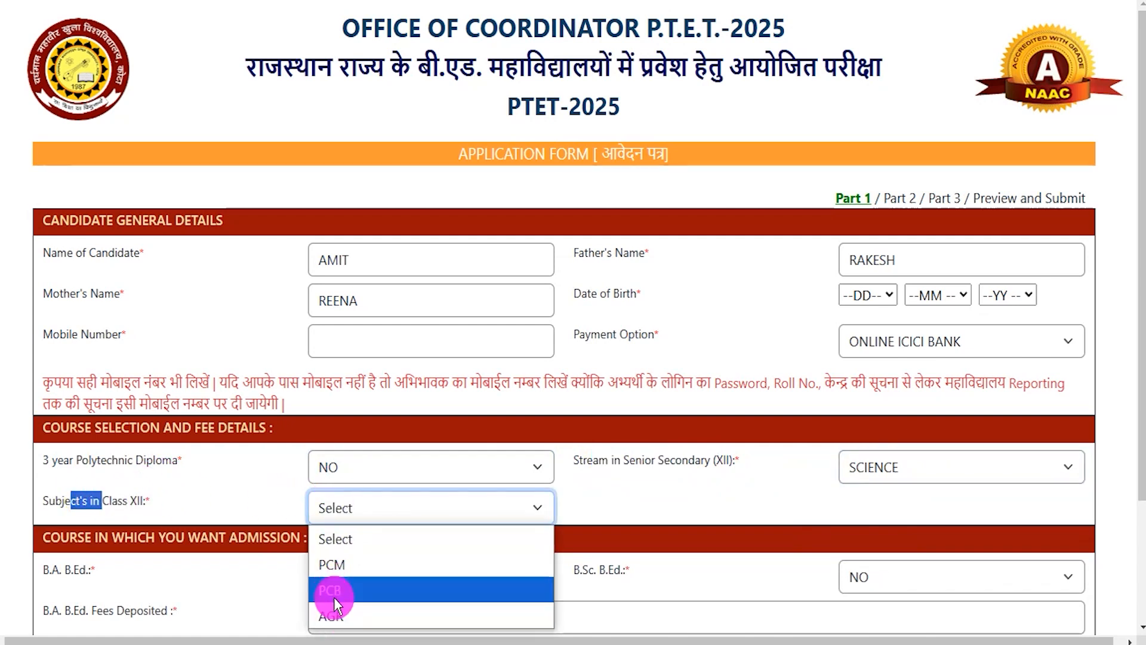
click(334, 568)
scroll(588, 528, down, 3)
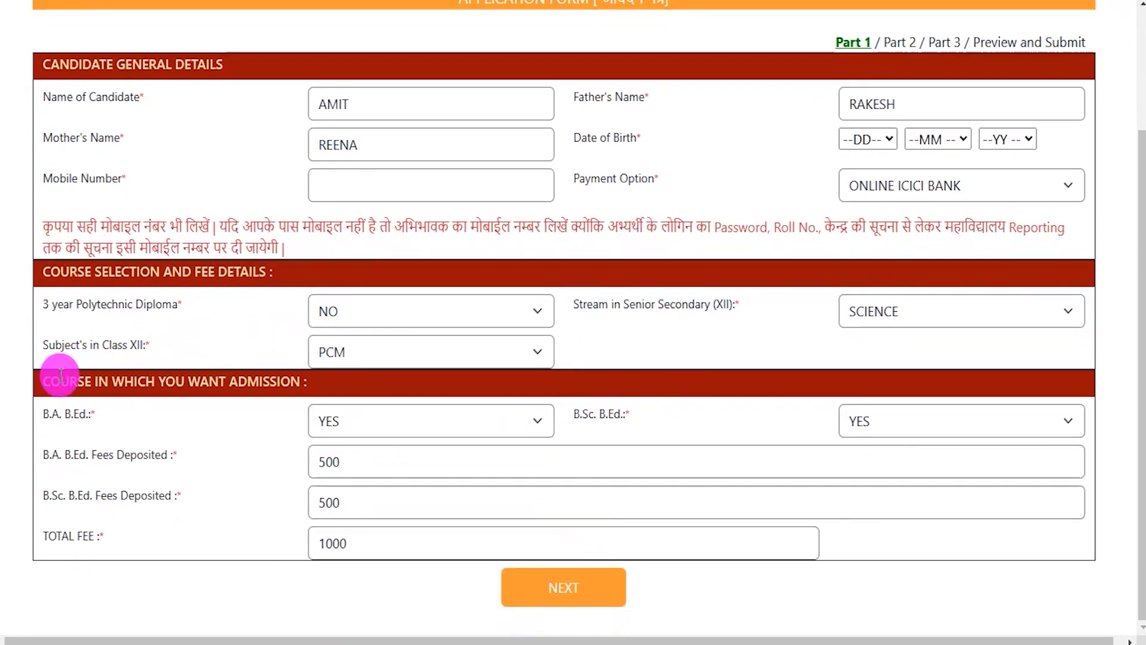
Choose YES for B.A. B.Ed. under the courses in which admission is wanted.
drag(68, 381, 246, 381)
drag(50, 413, 87, 413)
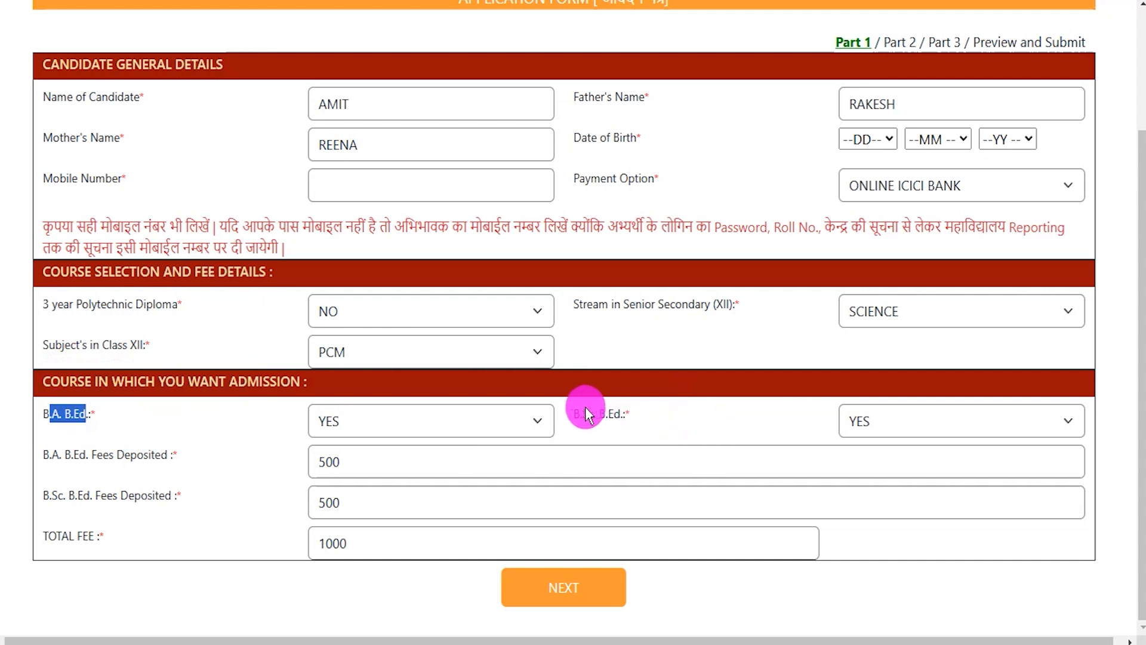
drag(580, 412, 615, 416)
click(387, 417)
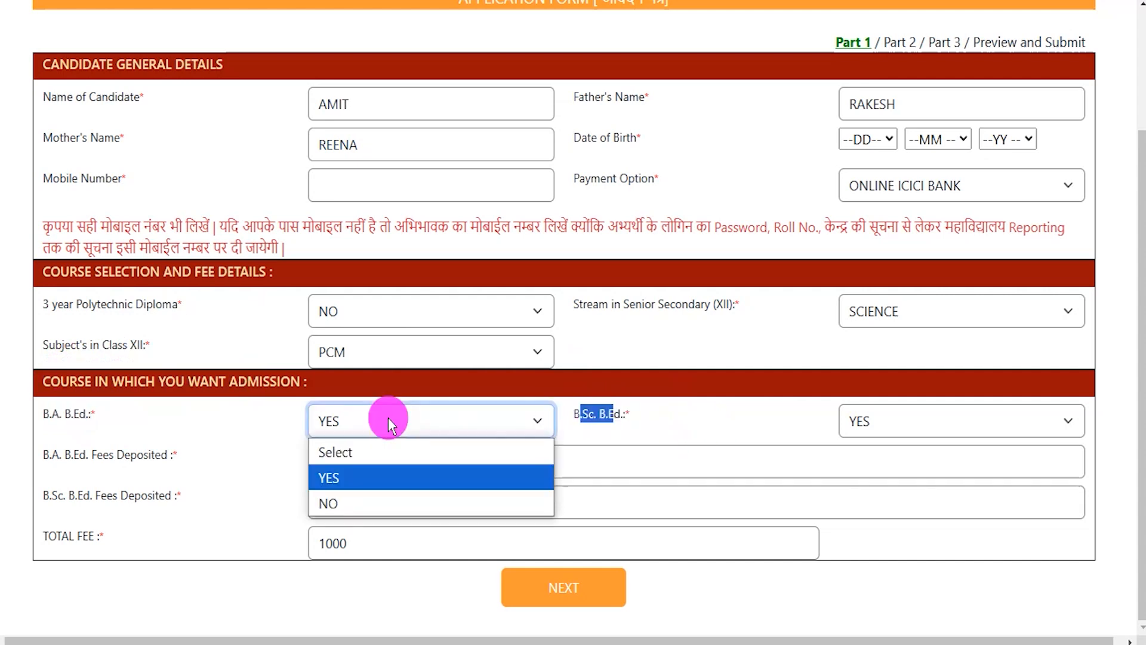
click(352, 476)
Set the B.Sc. B.Ed. course choice to NO.
click(880, 424)
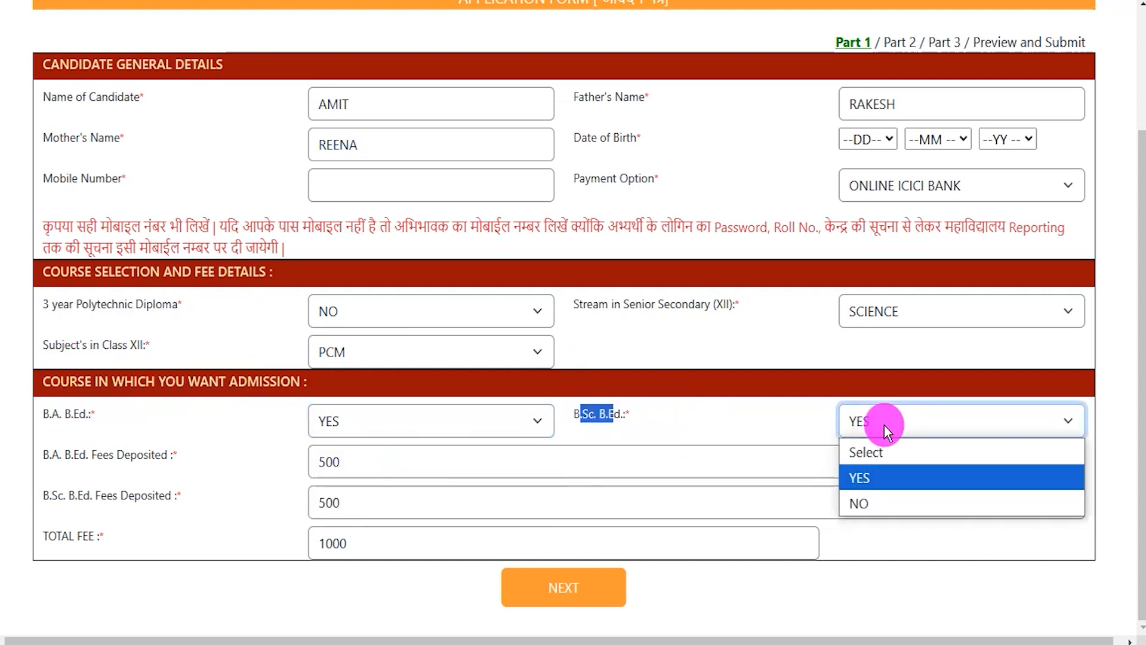
click(863, 500)
click(686, 414)
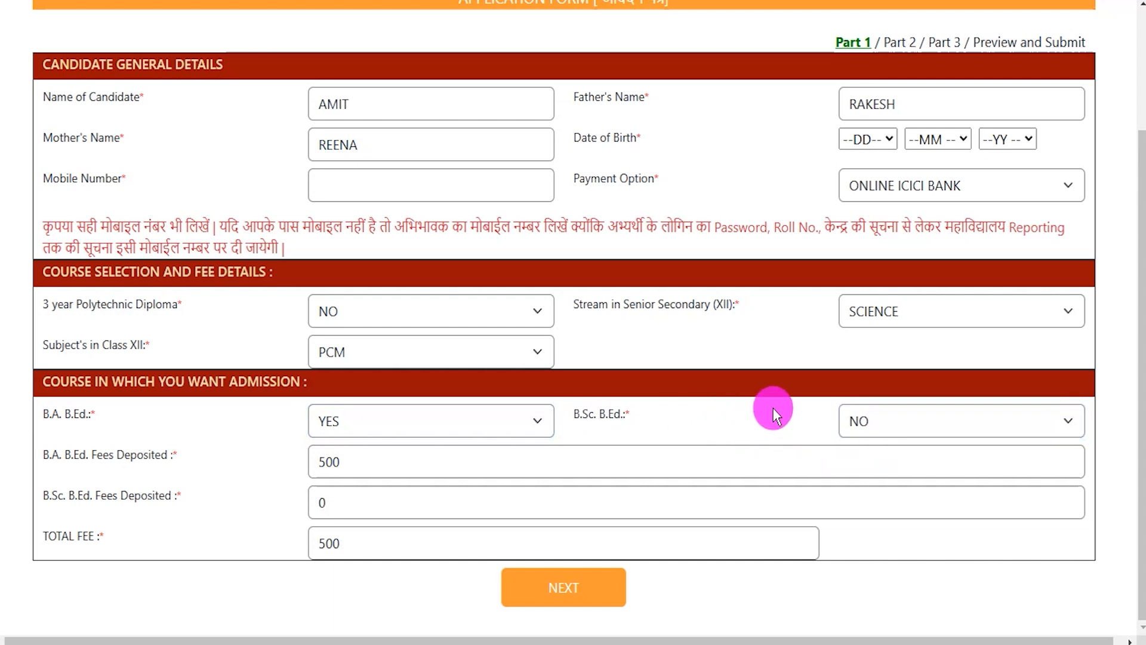
Set the B.Sc. B.Ed. course choice to YES, check the total fee and proceed to Part 2 of the application.
click(905, 419)
click(872, 478)
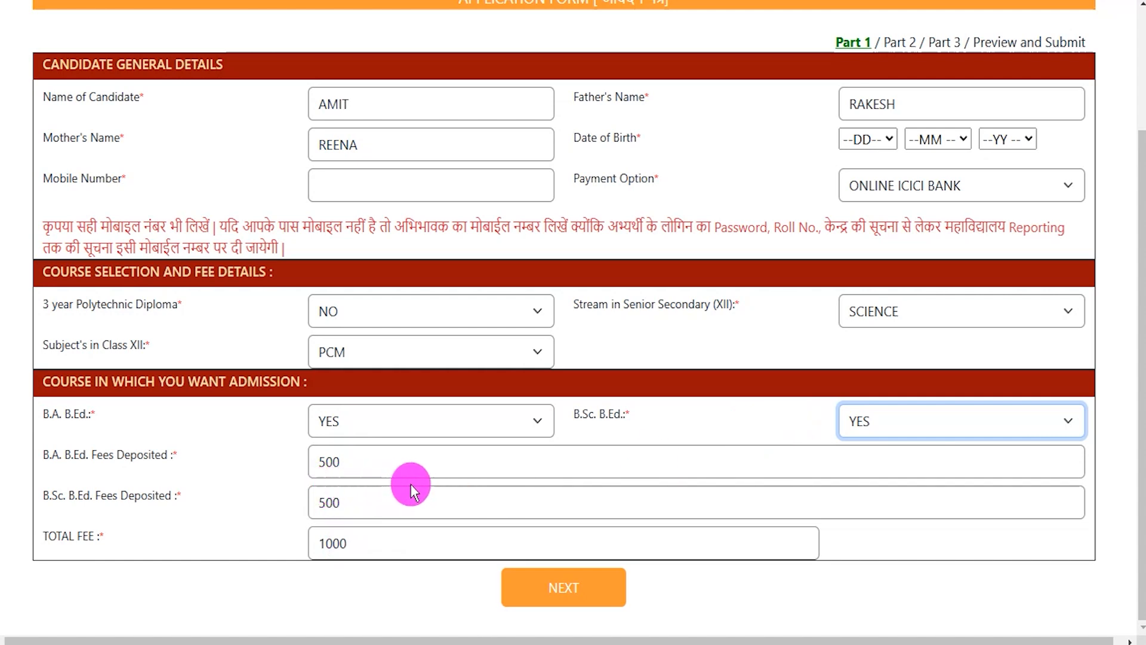
double_click(358, 542)
click(402, 585)
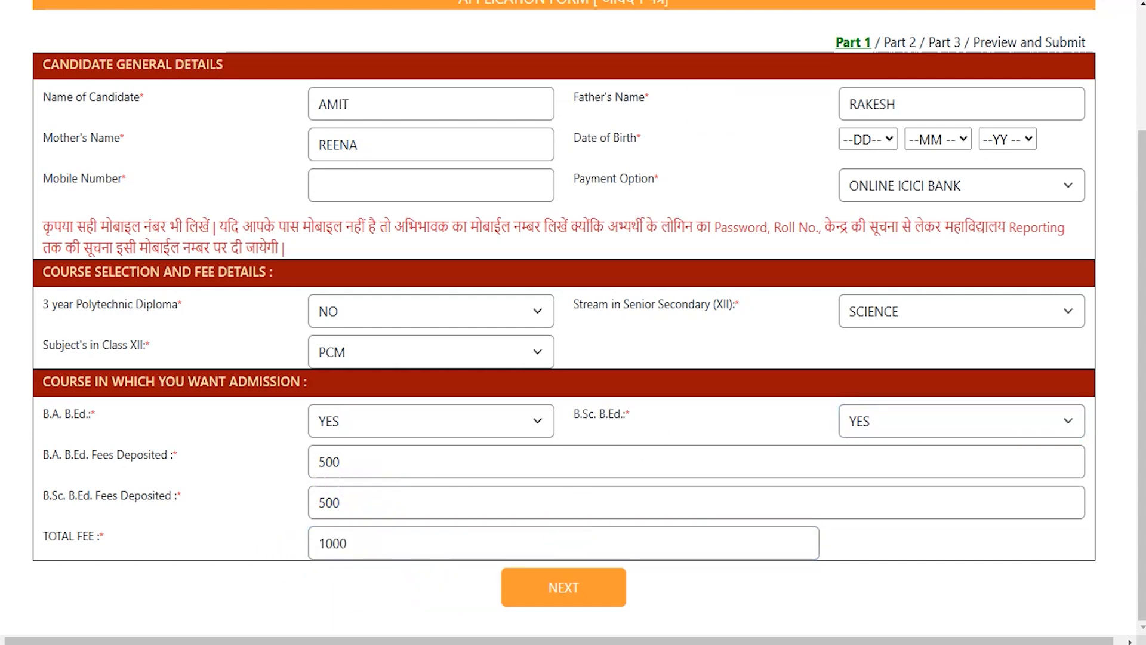
click(593, 582)
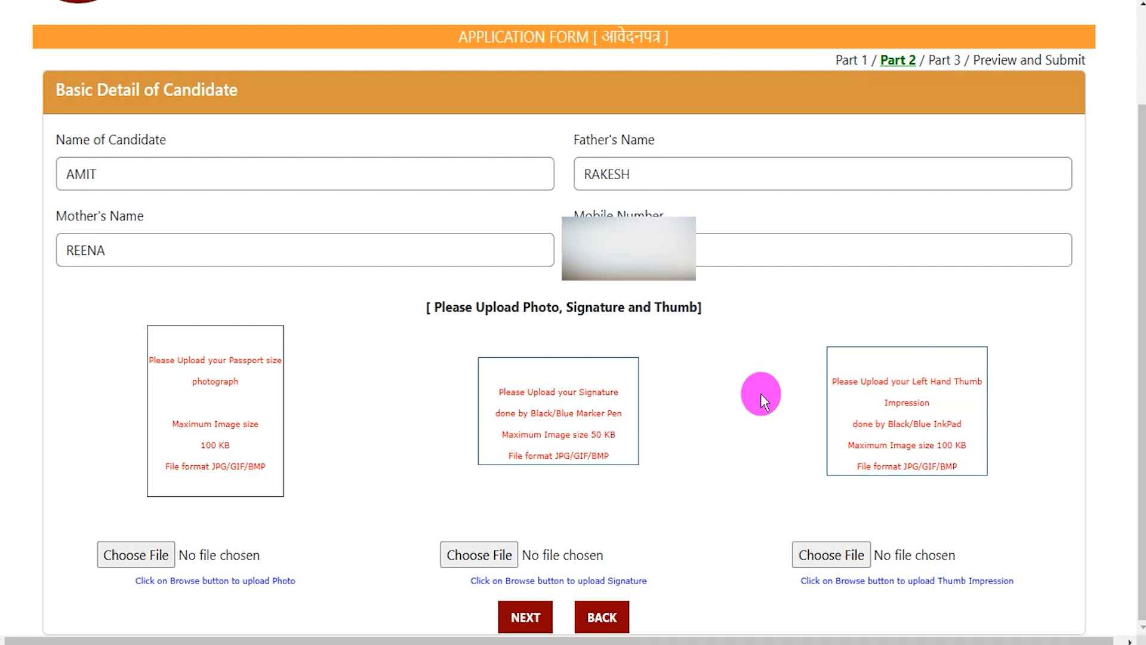
Check the image size and format limits, upload the photo 67kb.jpg, the signature image and the thumb impression 35kb.jpg, and proceed to Part 3.
drag(202, 446, 225, 445)
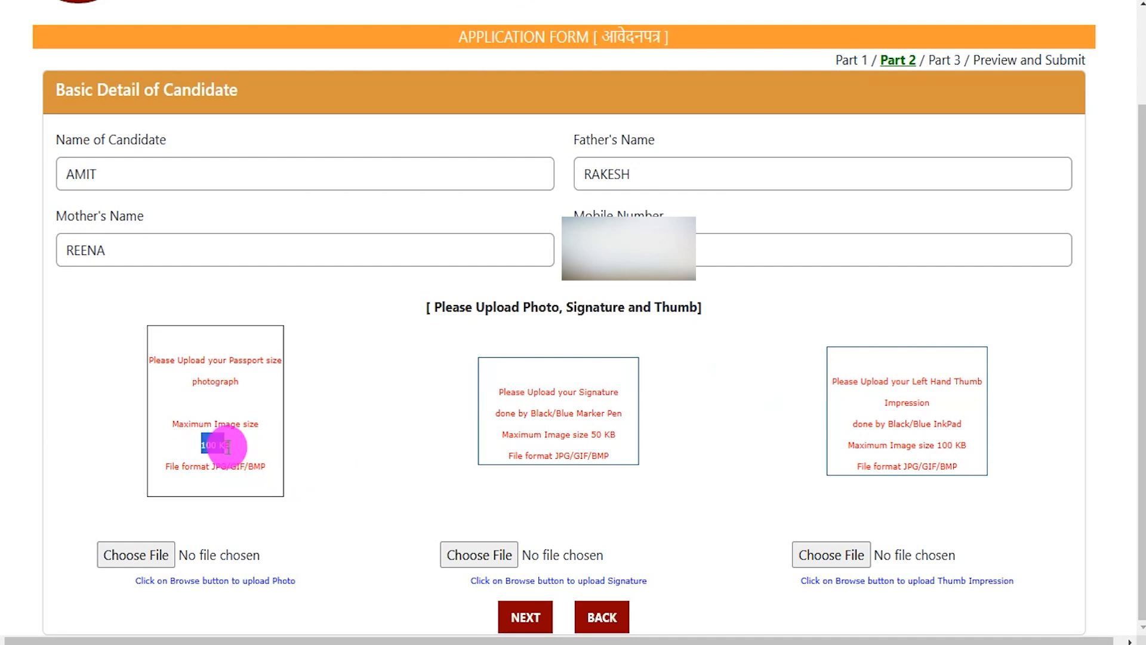
drag(590, 434, 616, 435)
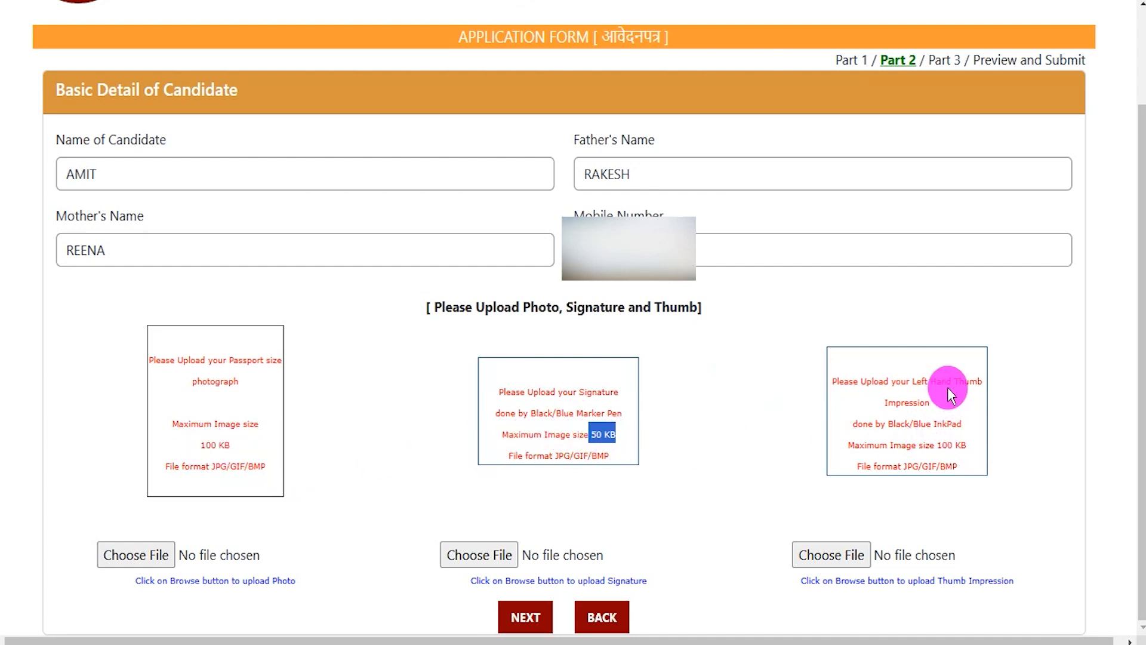
drag(944, 442, 963, 442)
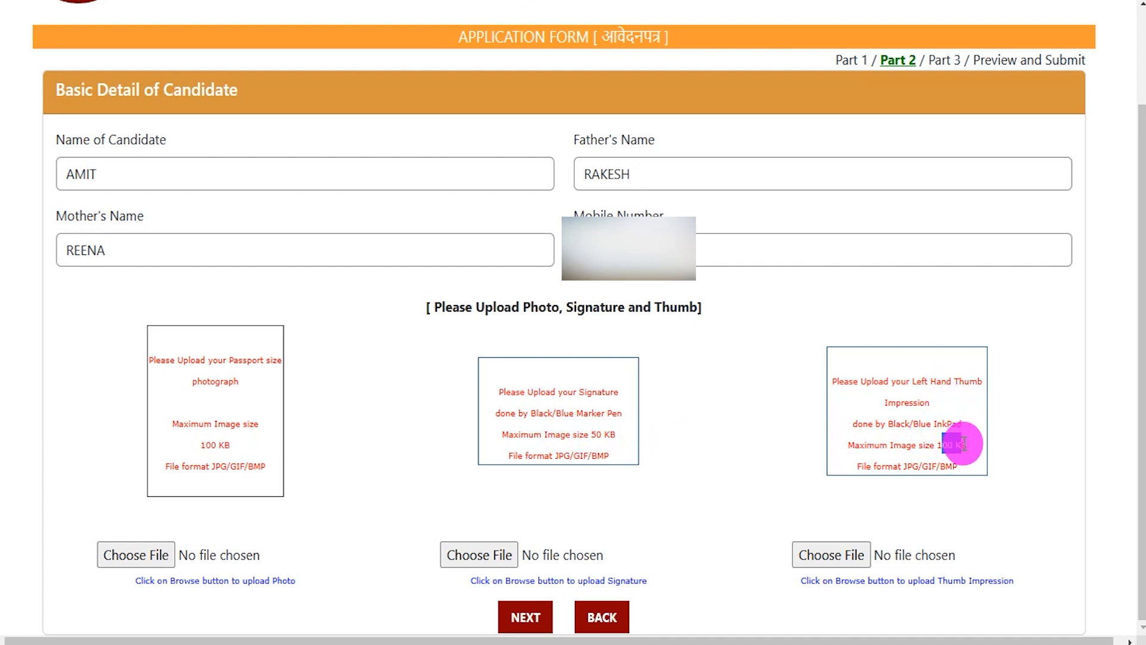
drag(555, 456, 607, 455)
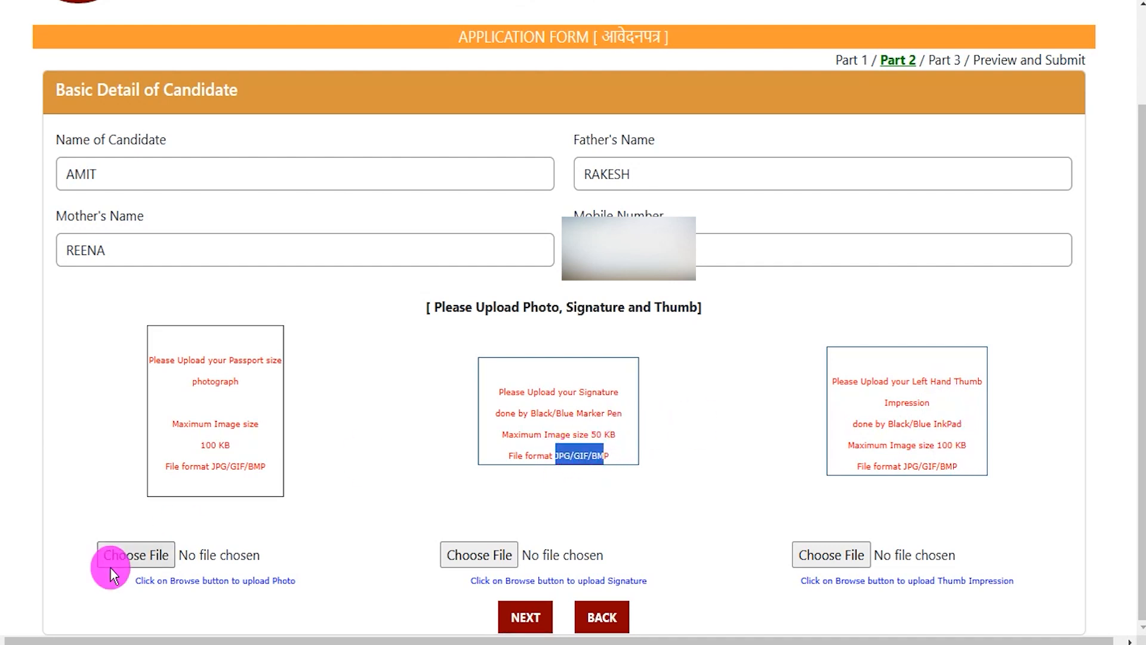
click(124, 557)
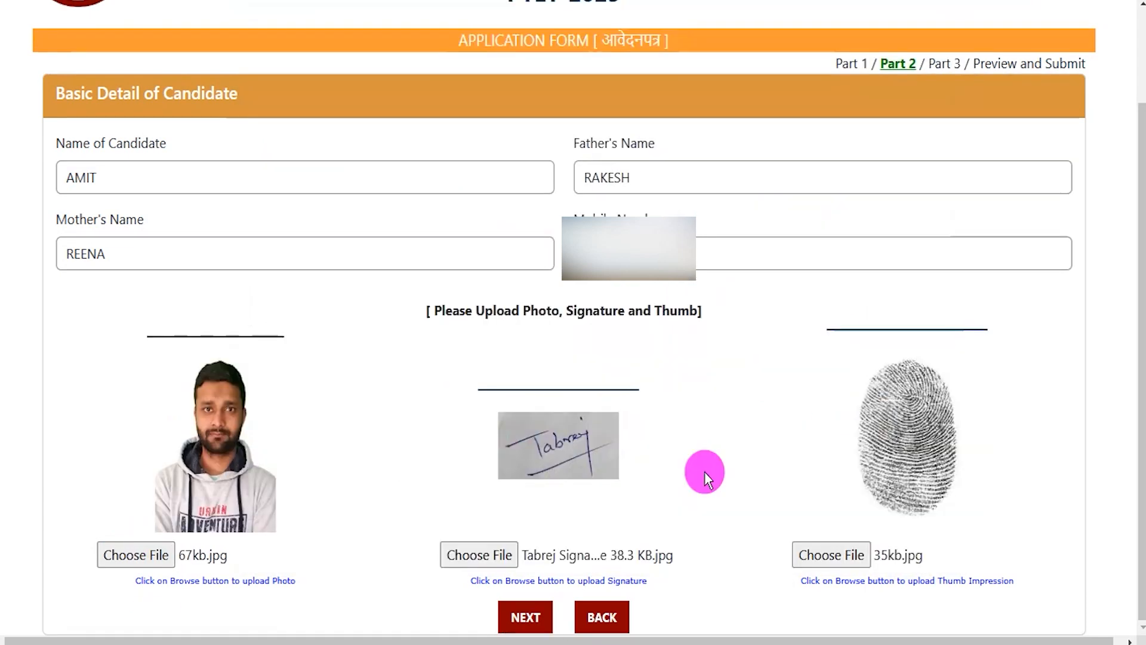
click(516, 623)
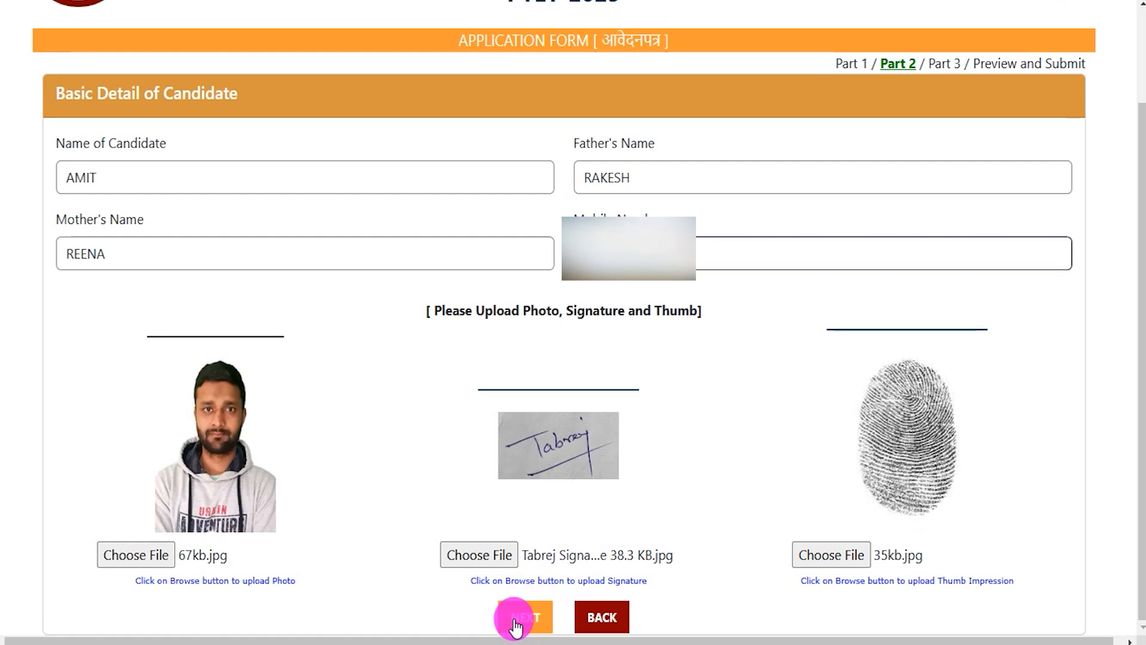
click(516, 624)
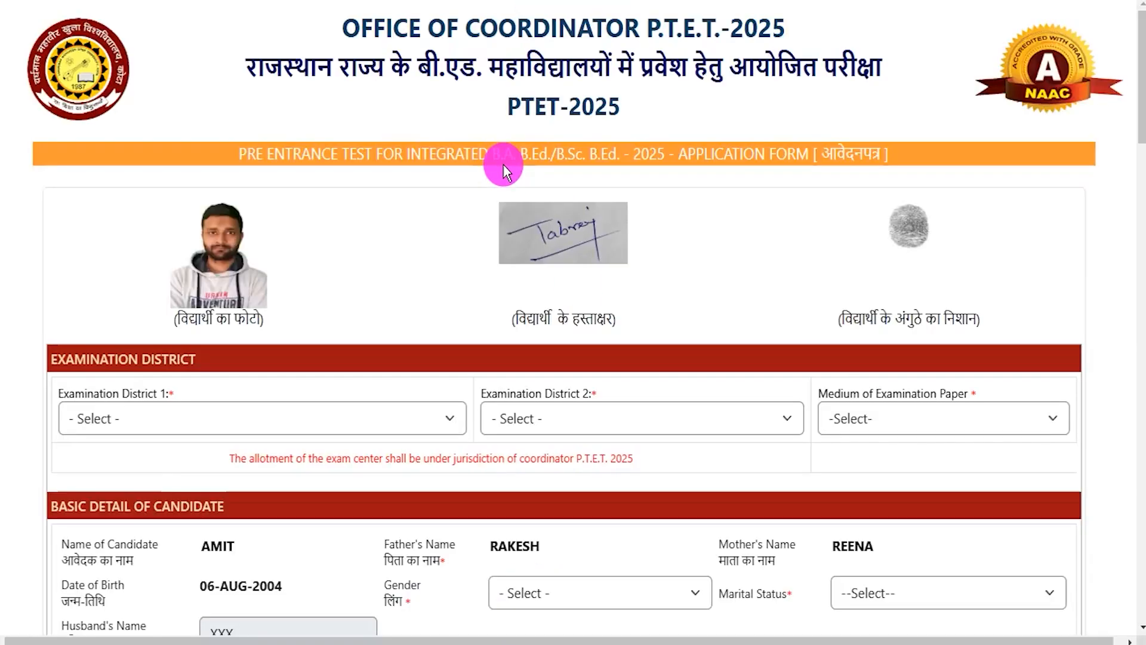
Set Examination District 1 to 114 -JALORE, District 2 to 111- DUNGARPUR and the paper medium to Hindi, confirming the language choice.
click(196, 424)
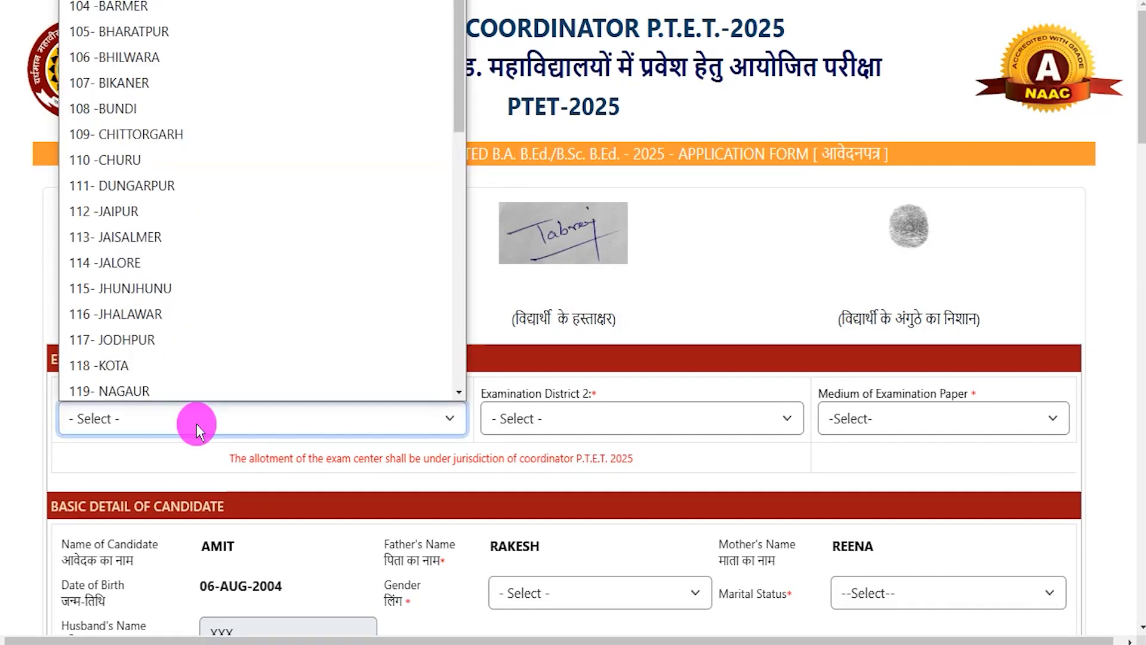
click(184, 260)
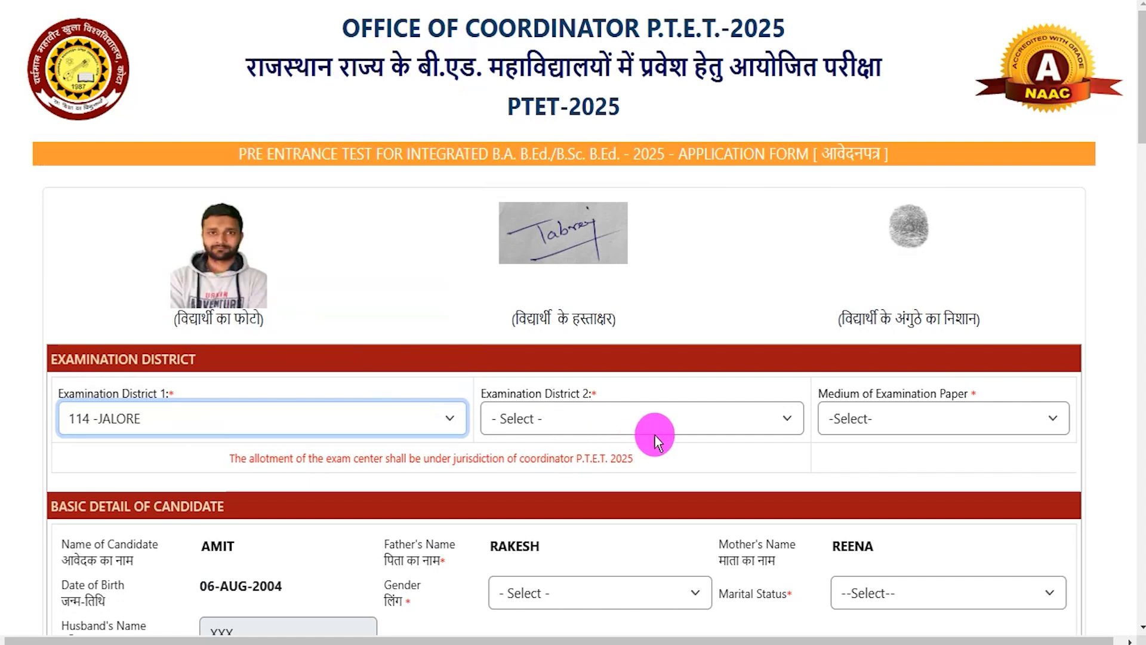
click(632, 423)
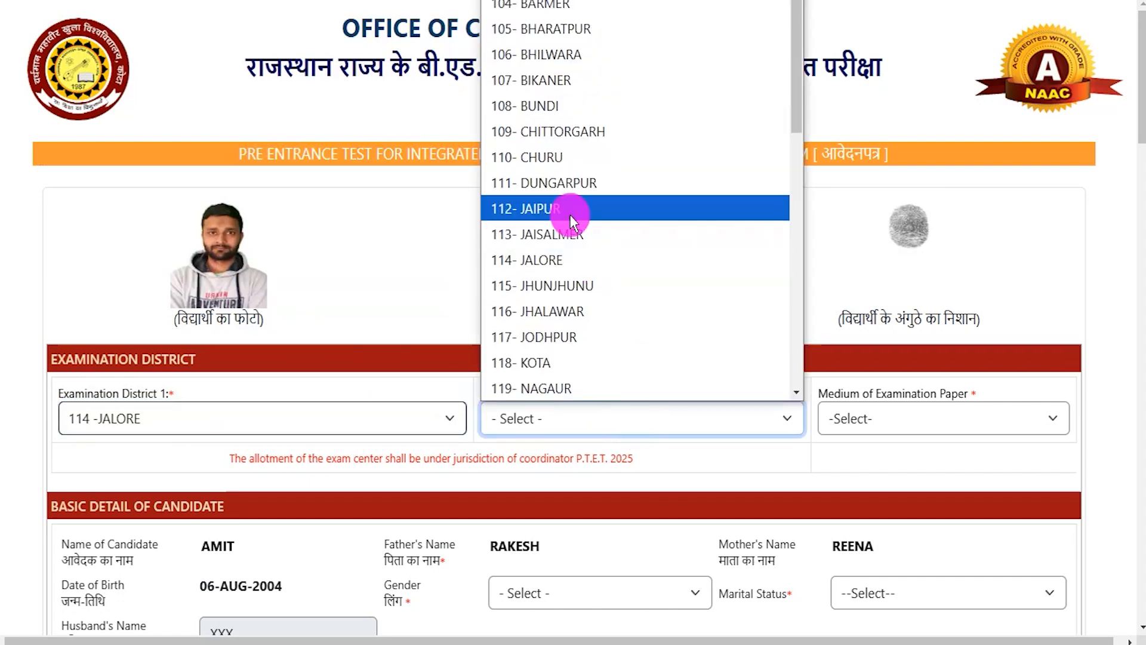
click(561, 187)
click(891, 416)
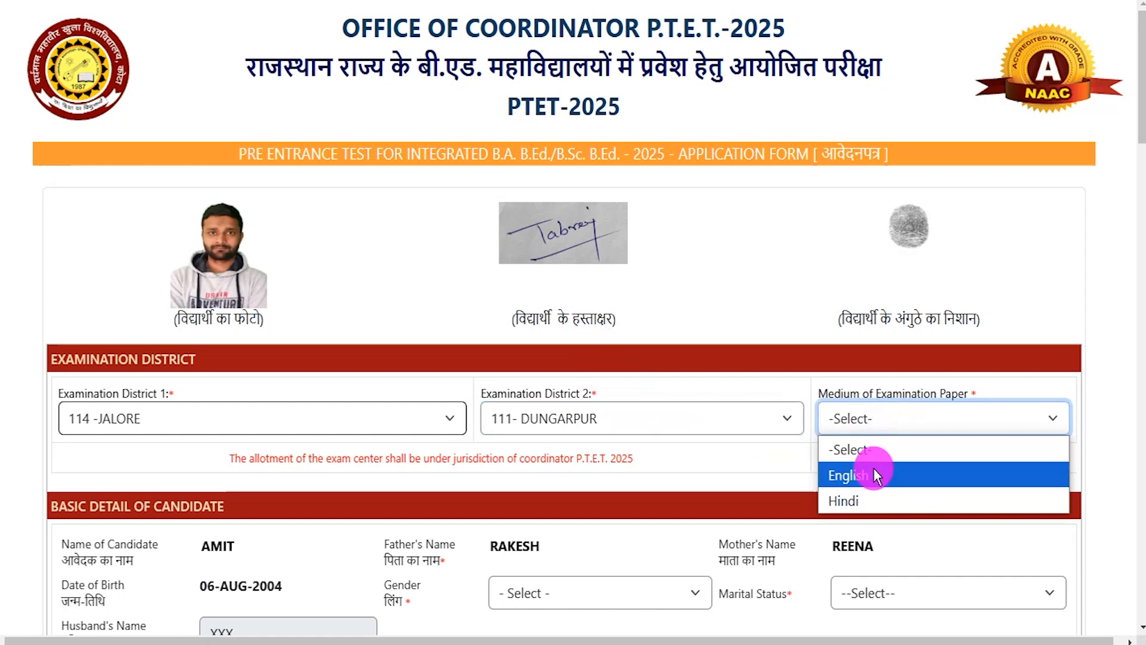
click(857, 500)
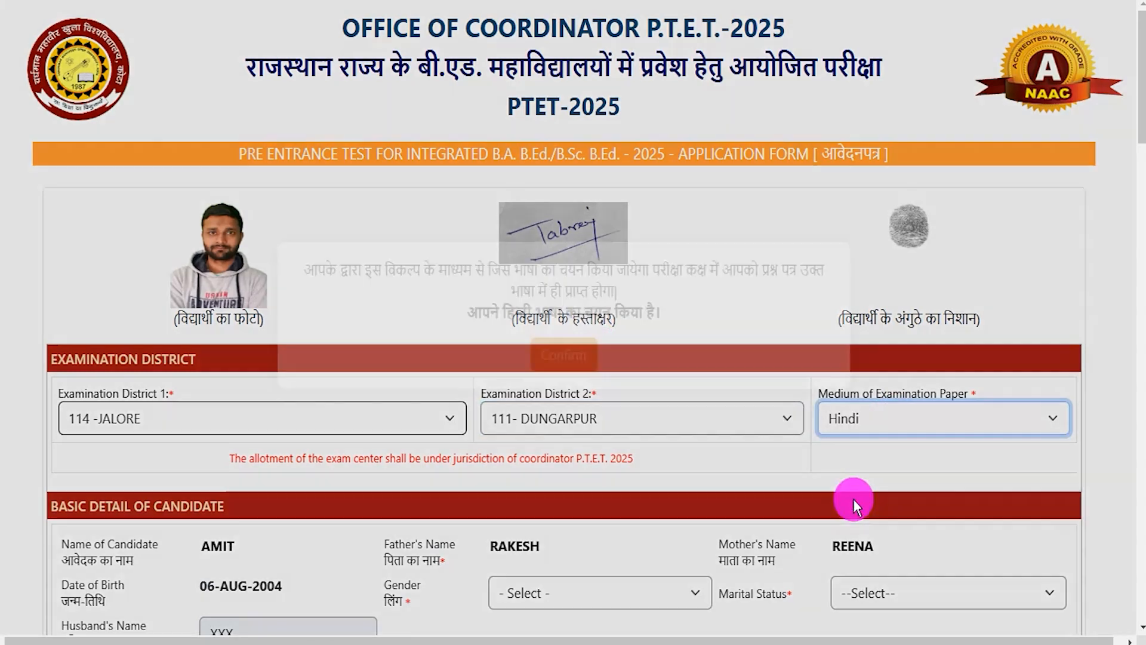
click(559, 352)
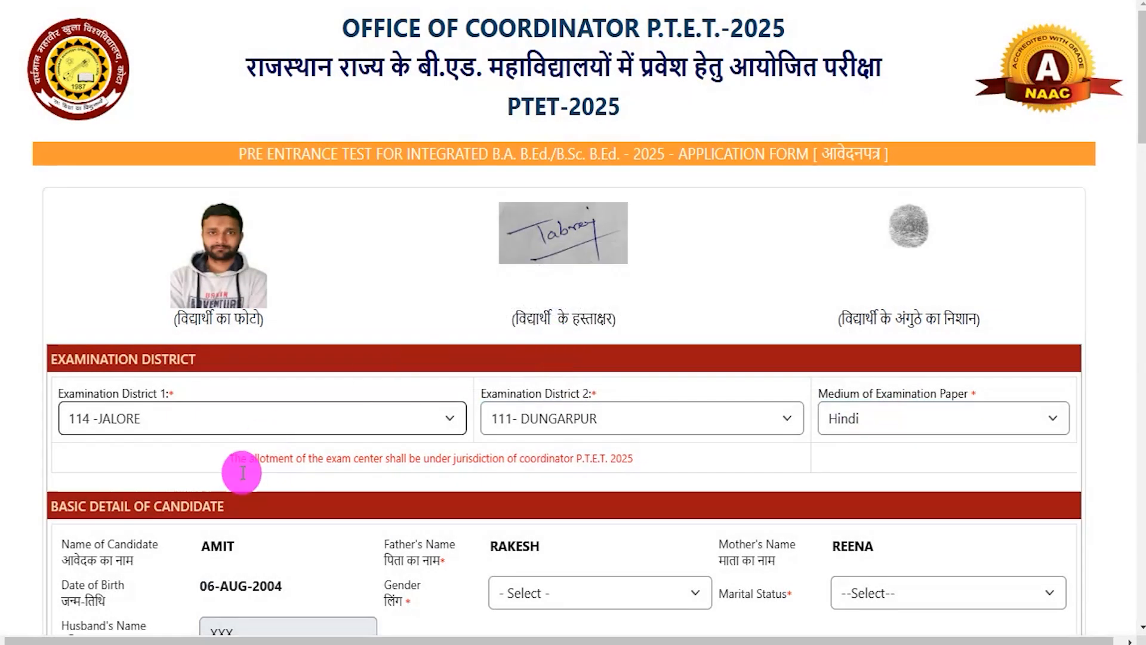
Set the candidate's gender to MALE and marital status to UNMARRIED in the basic details.
drag(77, 504, 190, 502)
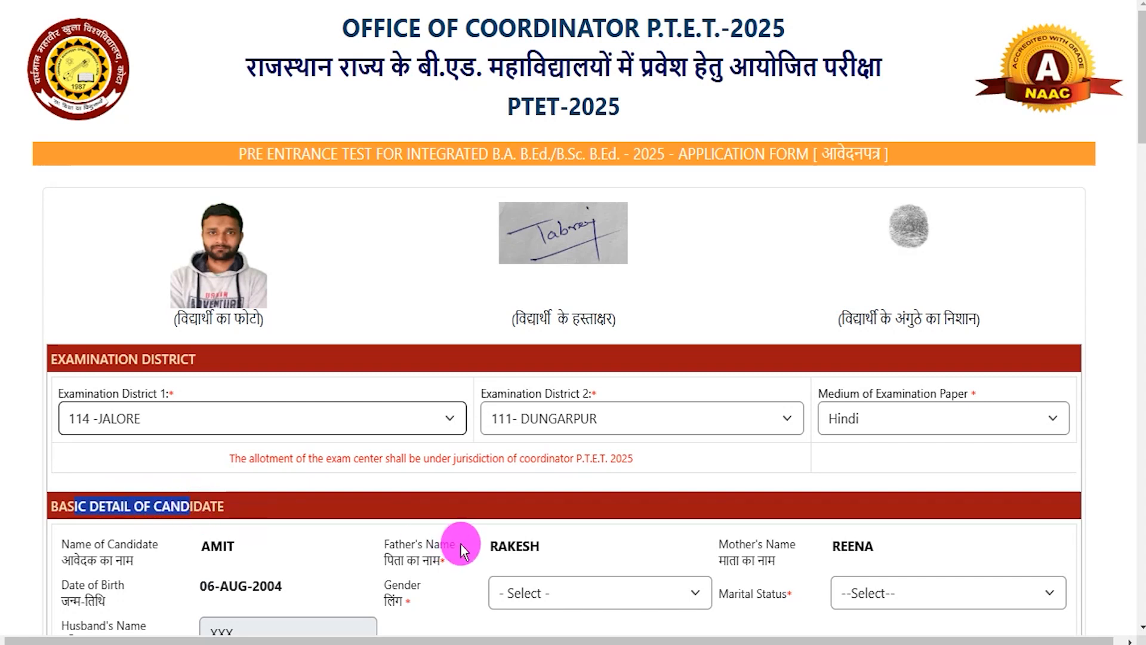
click(560, 597)
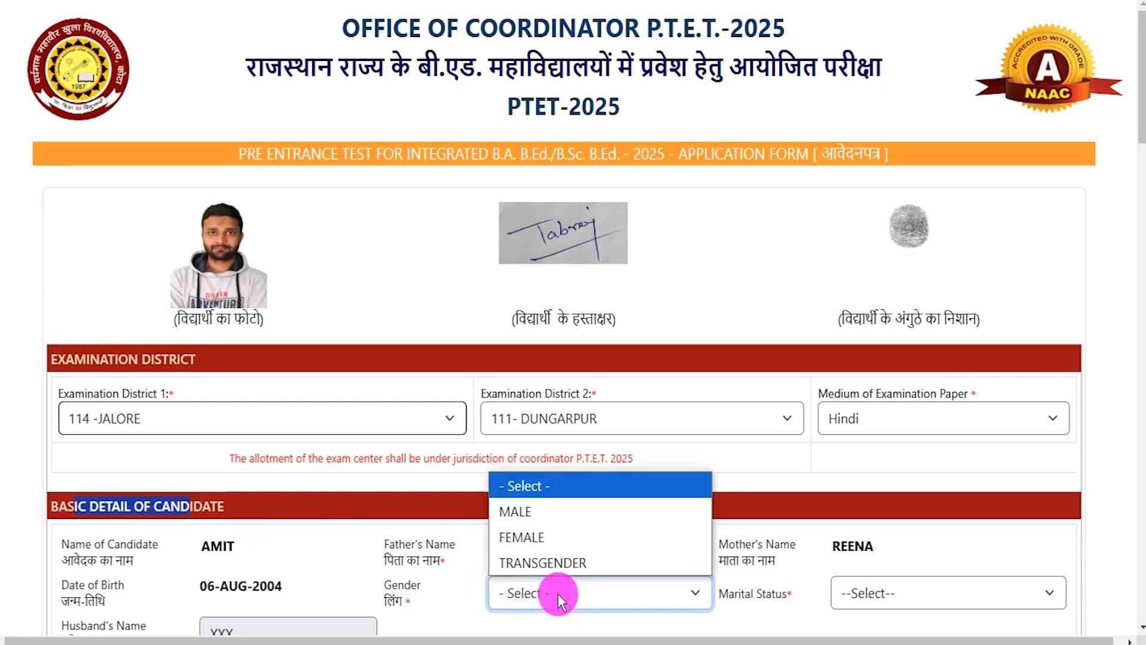
click(518, 512)
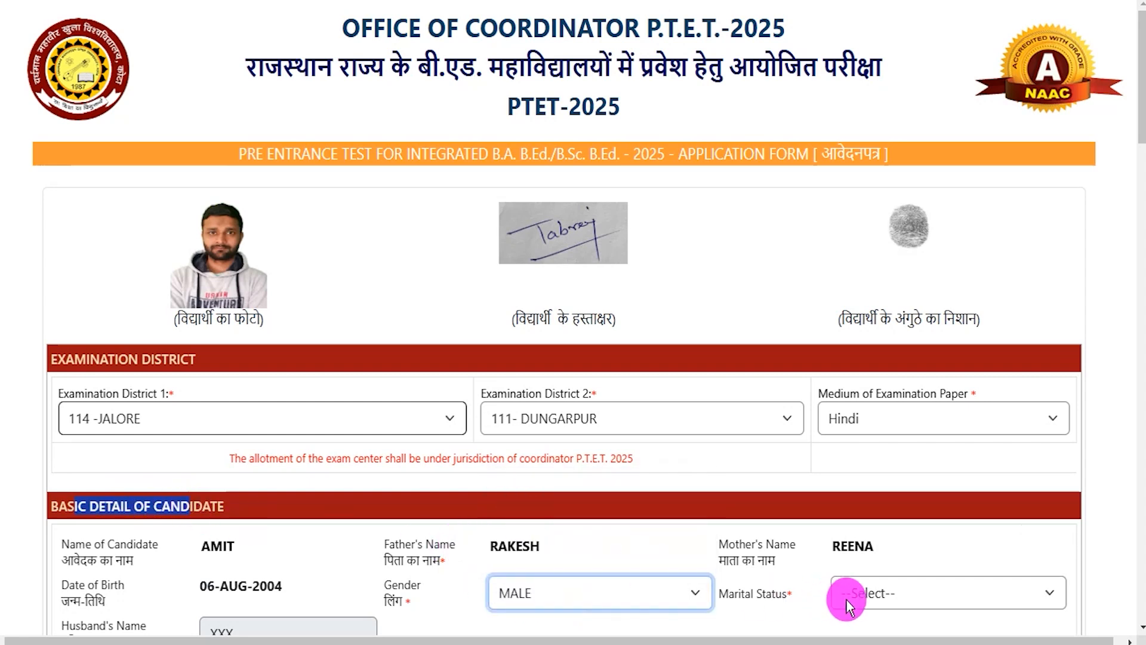
click(846, 600)
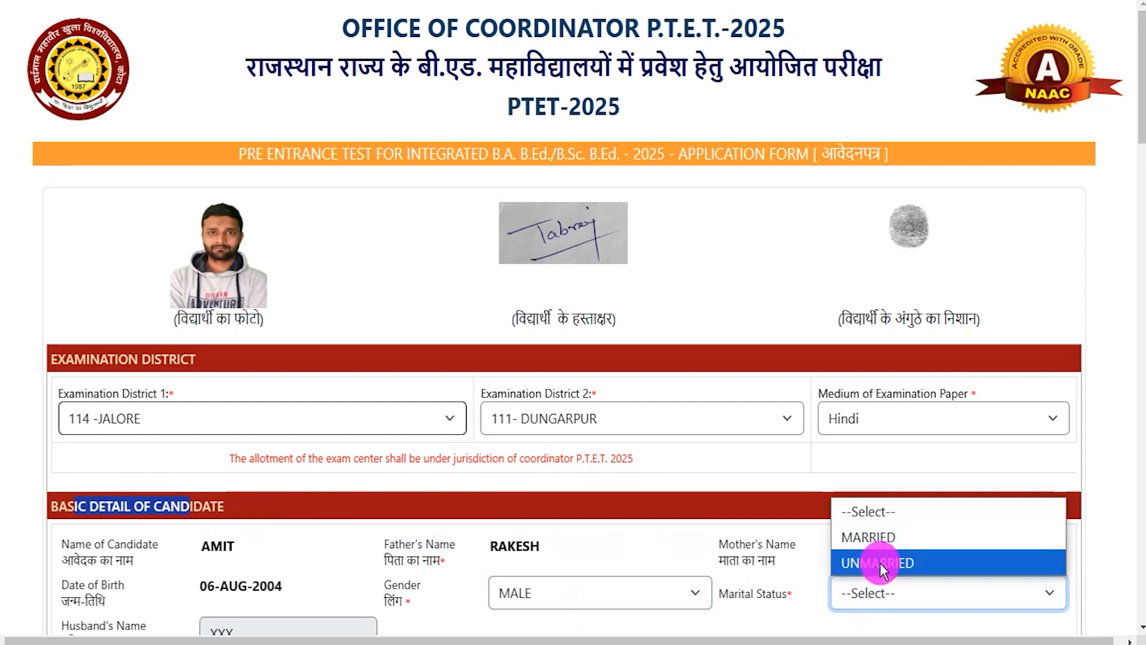
click(880, 562)
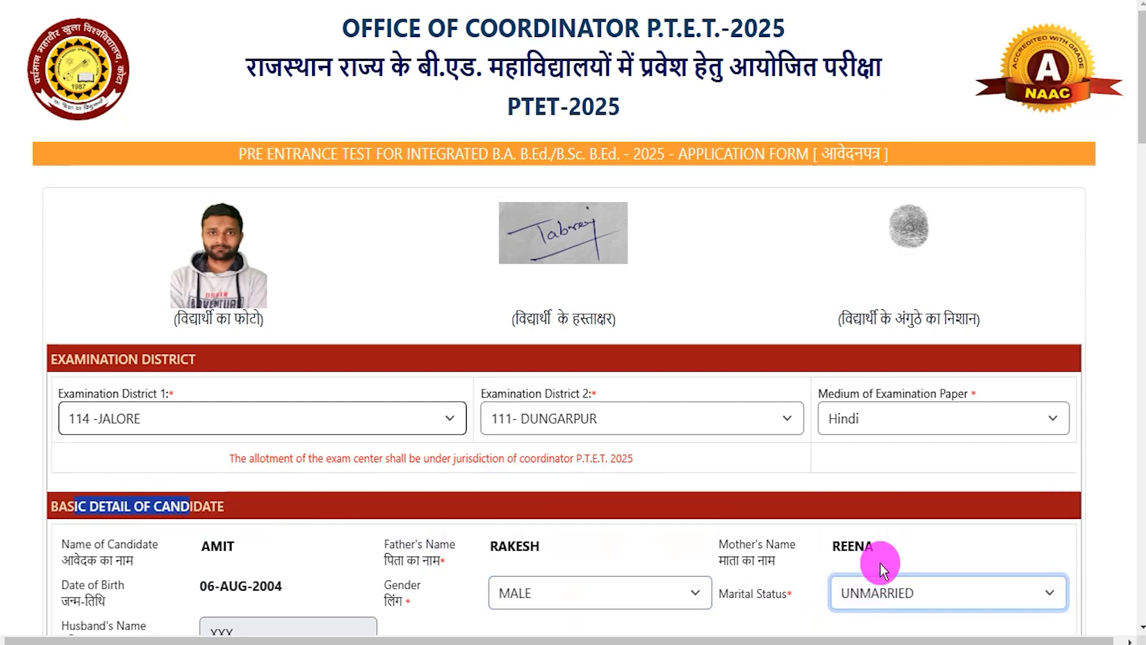
click(471, 610)
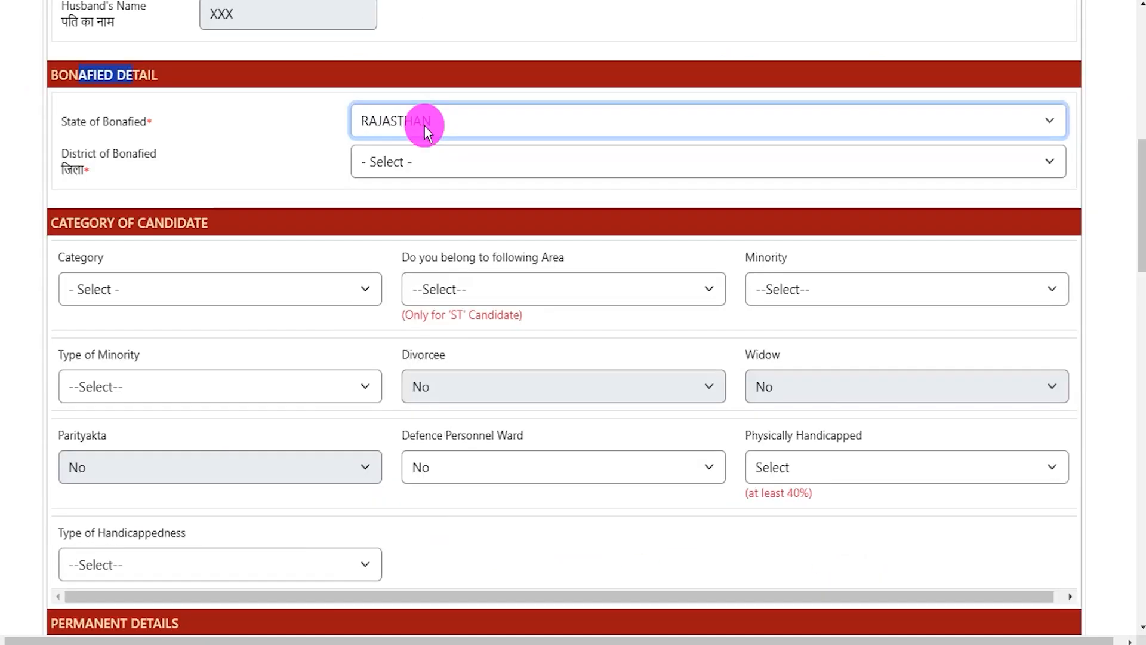
Set the state of bonafied to RAJASTHAN and the district of bonafied to AJMER.
click(98, 81)
drag(98, 81, 179, 70)
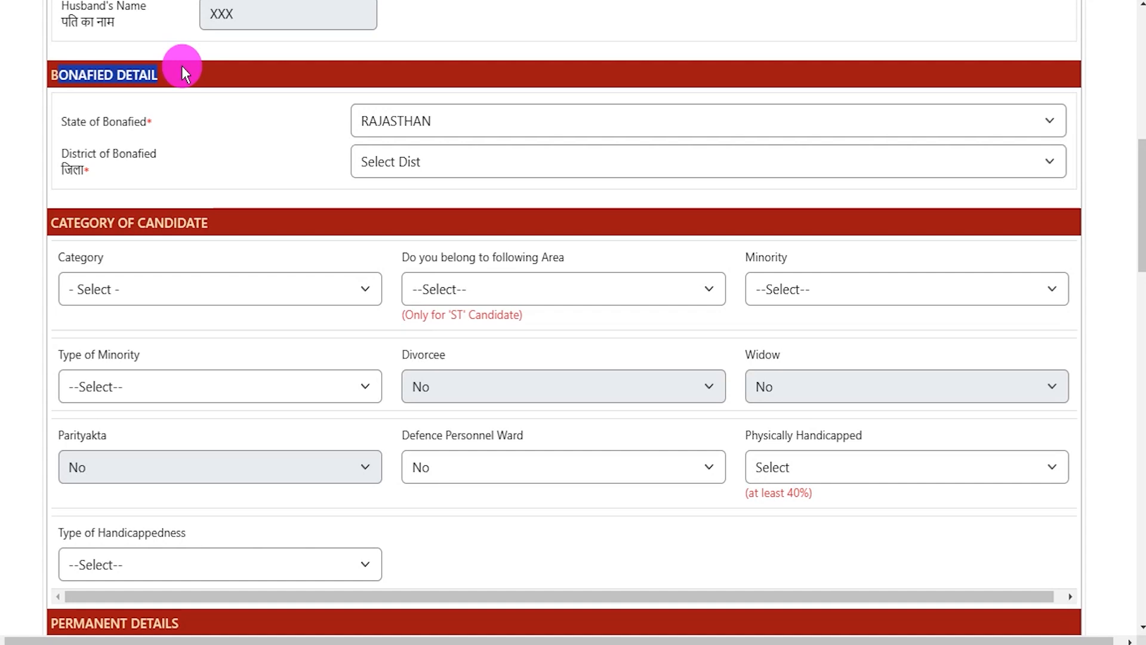
click(397, 122)
click(400, 122)
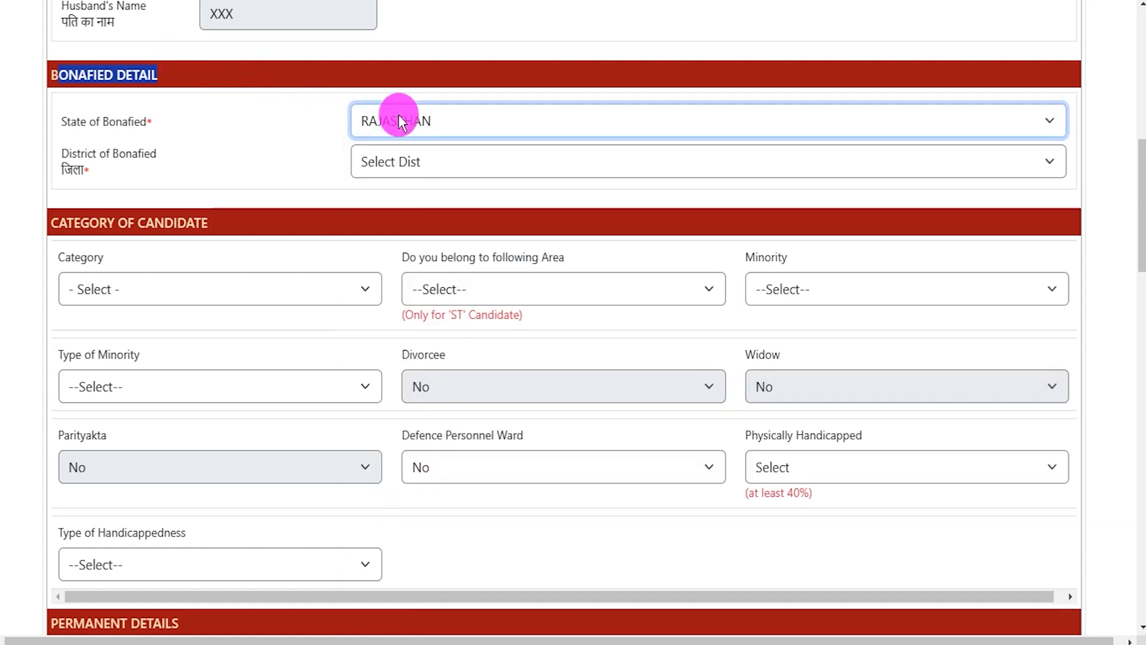
click(382, 164)
click(384, 217)
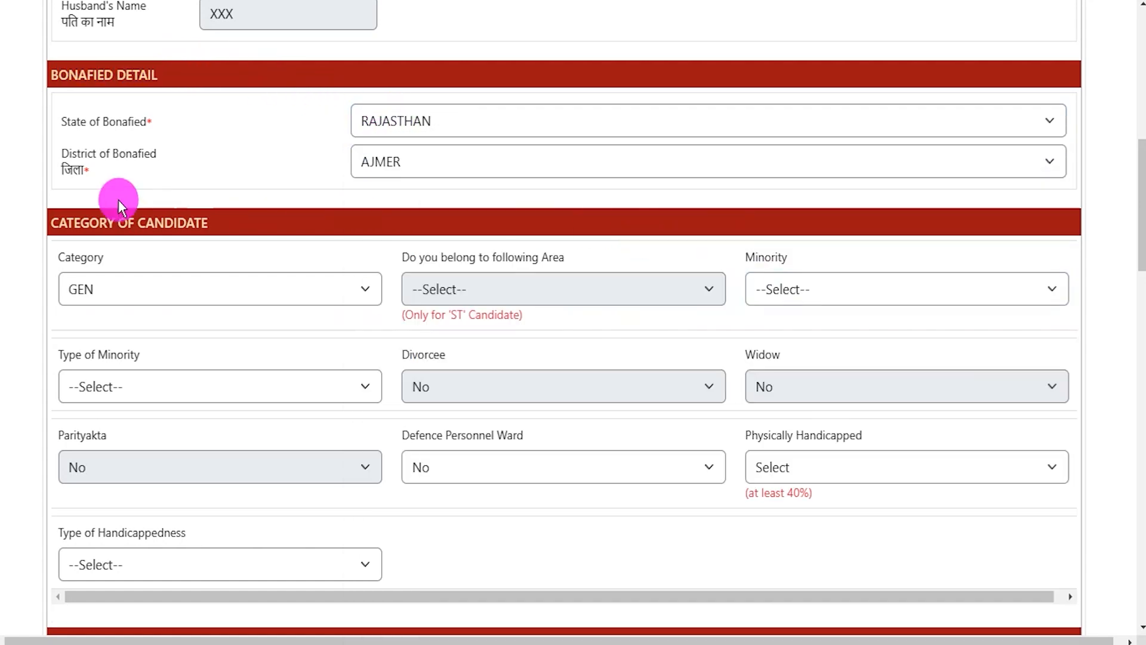
Set the candidate's category to GEN and Minority to No.
drag(57, 224, 201, 222)
click(161, 289)
click(161, 289)
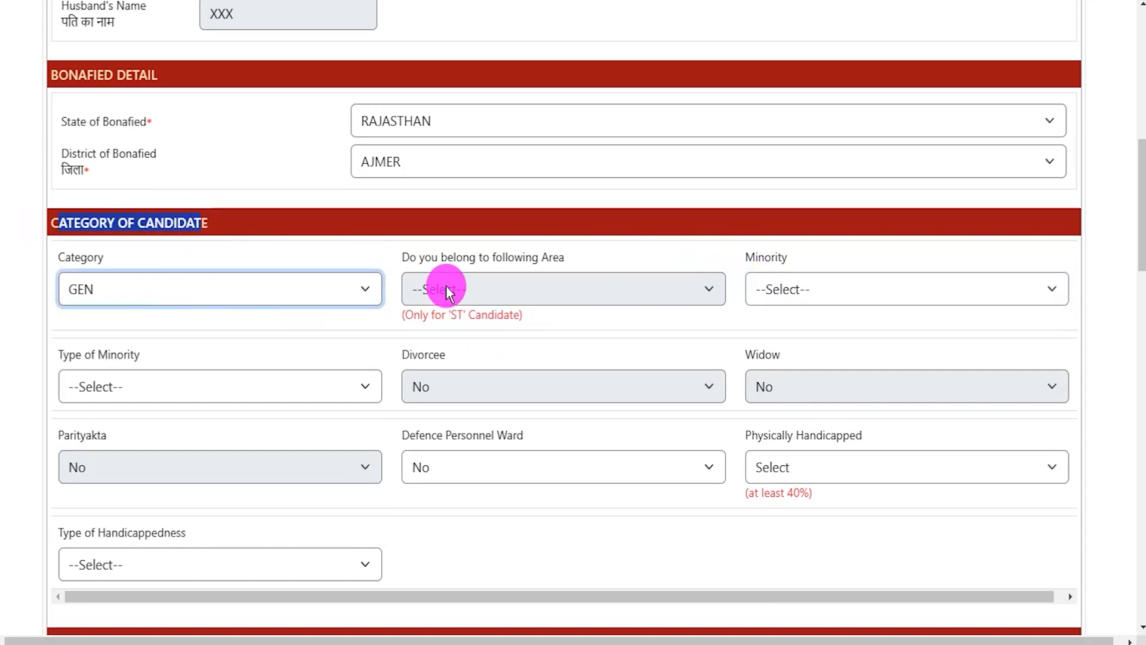
drag(431, 258, 544, 247)
click(791, 281)
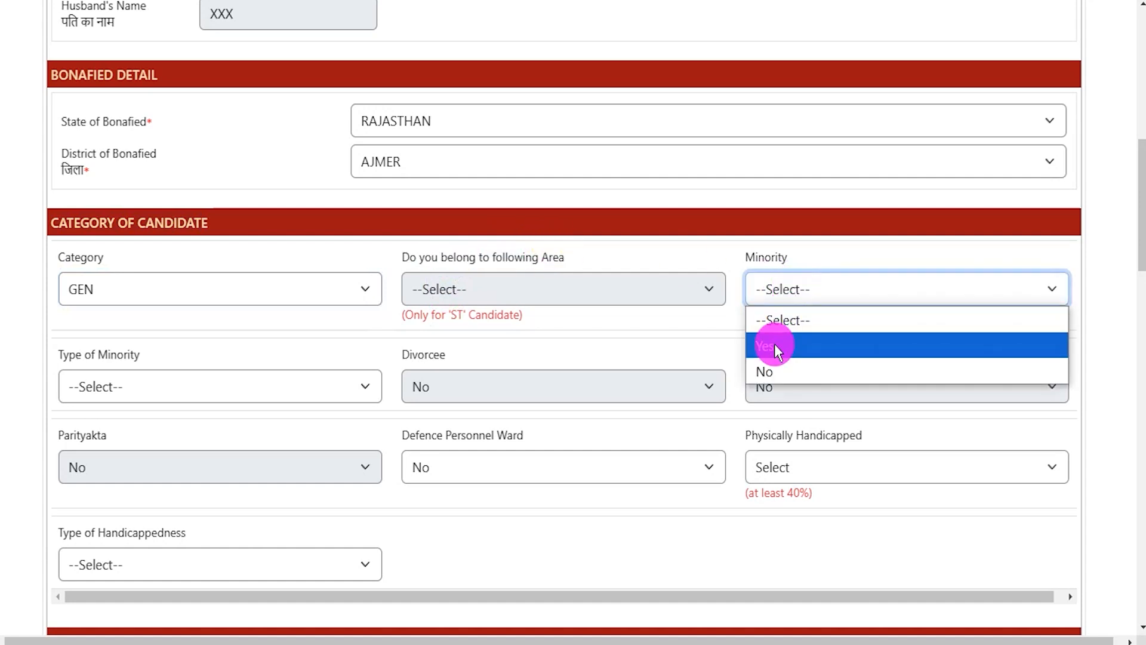
click(773, 371)
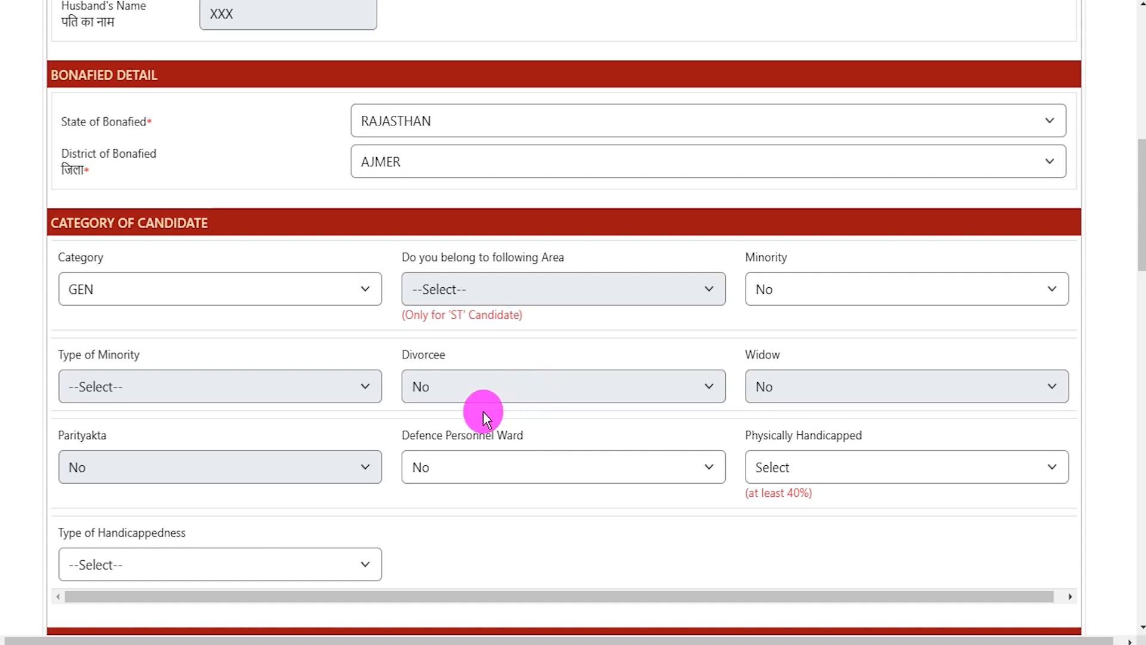
Set Defence Personnel Ward to No in the candidate's category details.
drag(425, 434, 507, 434)
click(507, 467)
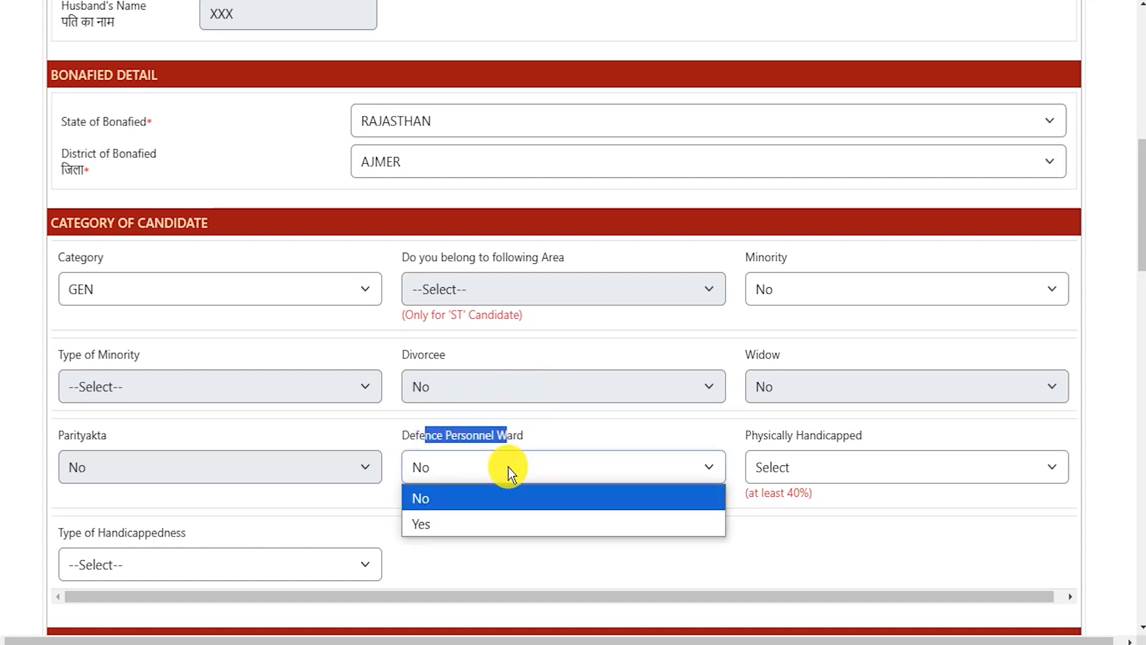
click(439, 501)
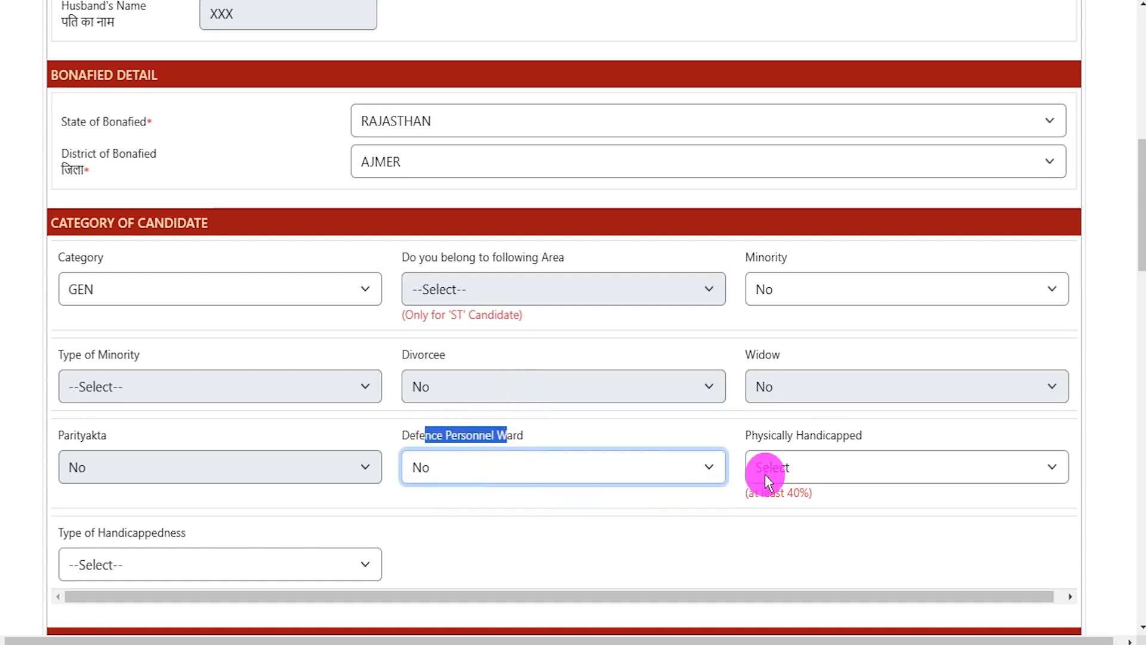
click(822, 457)
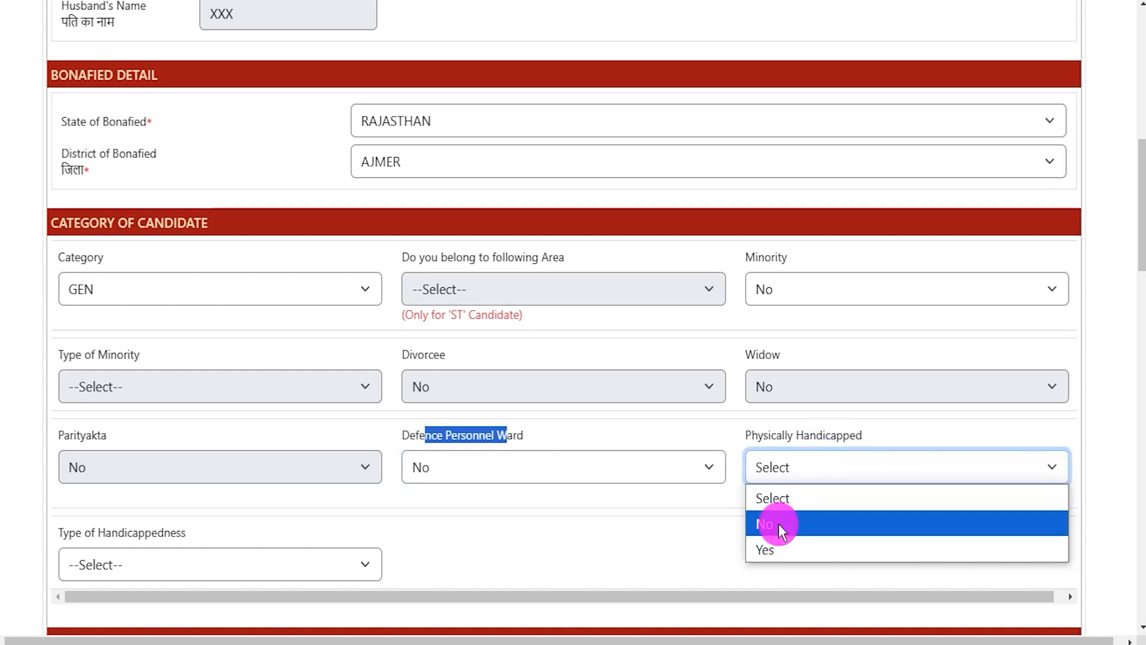
click(775, 544)
click(252, 564)
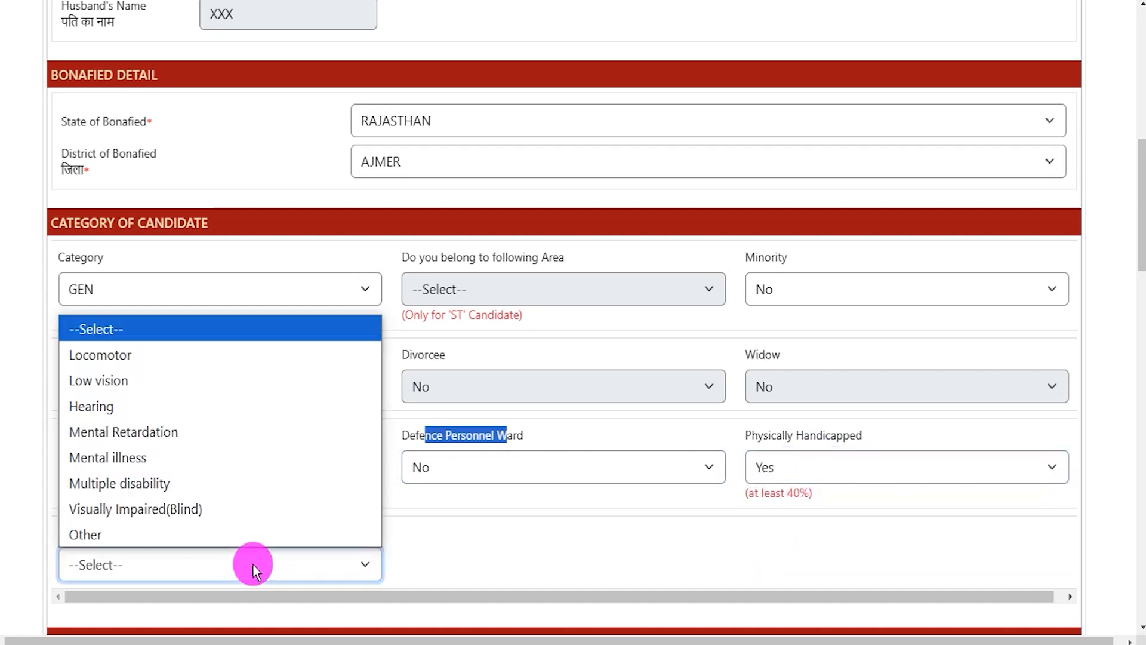
Set Physically Handicapped to No in the candidate's category details.
click(829, 472)
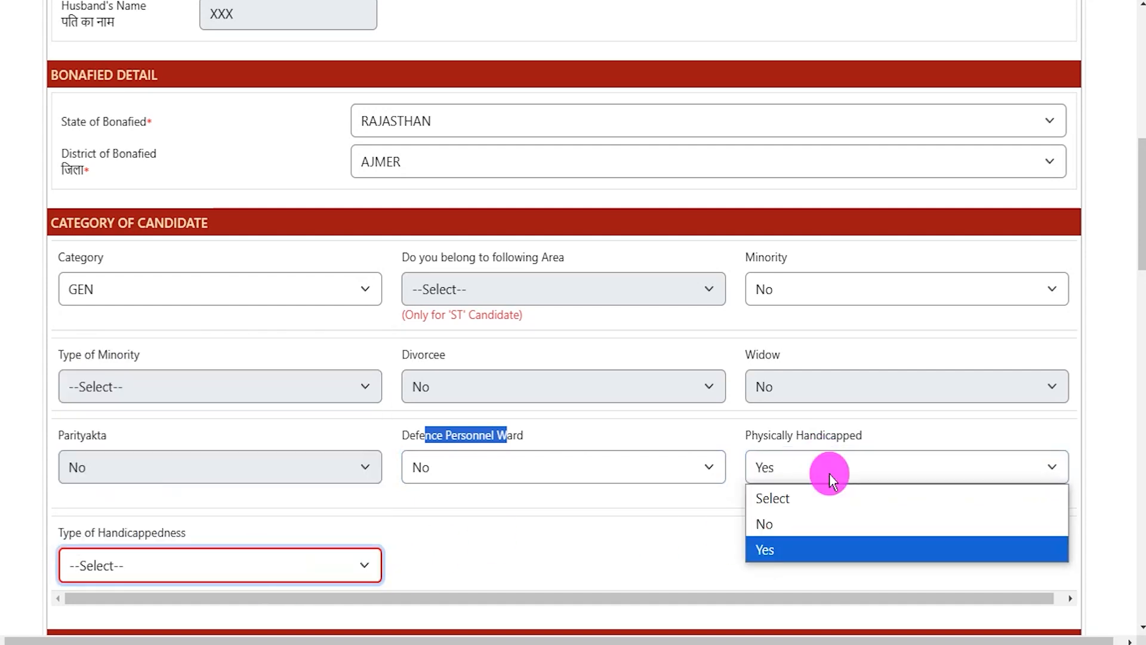
click(794, 523)
click(558, 536)
Review the permanent and correspondence address sections, and check the B.A. B.Ed. and B.Sc. B.Ed. choices in the course selection and fee details.
scroll(558, 535, down, 3)
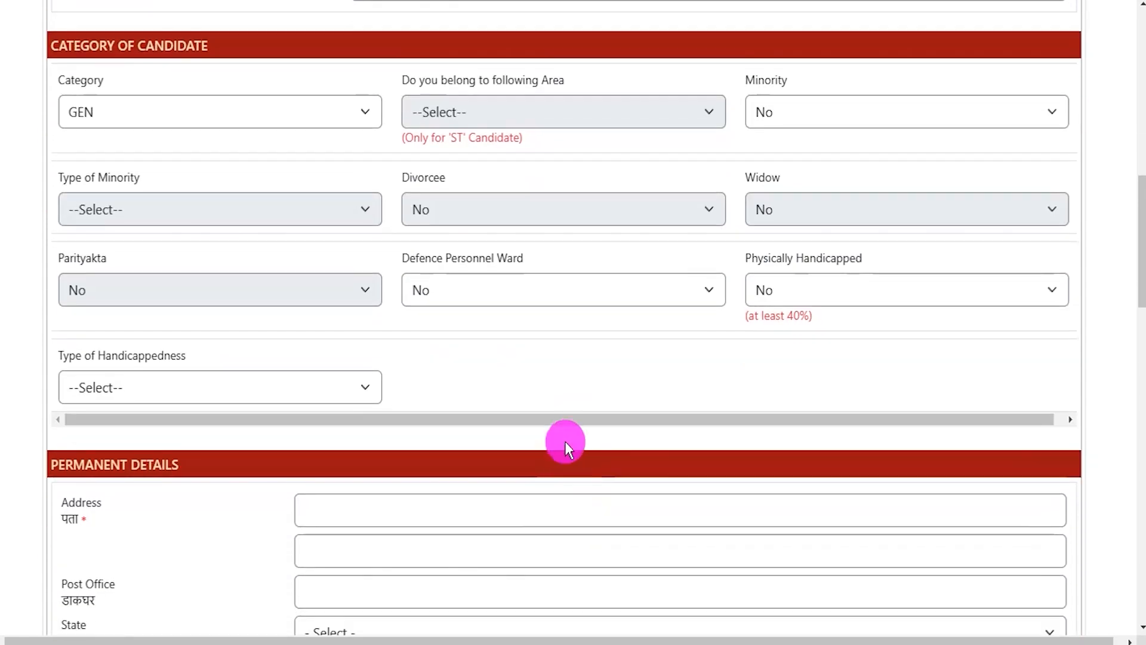
scroll(335, 387, down, 4)
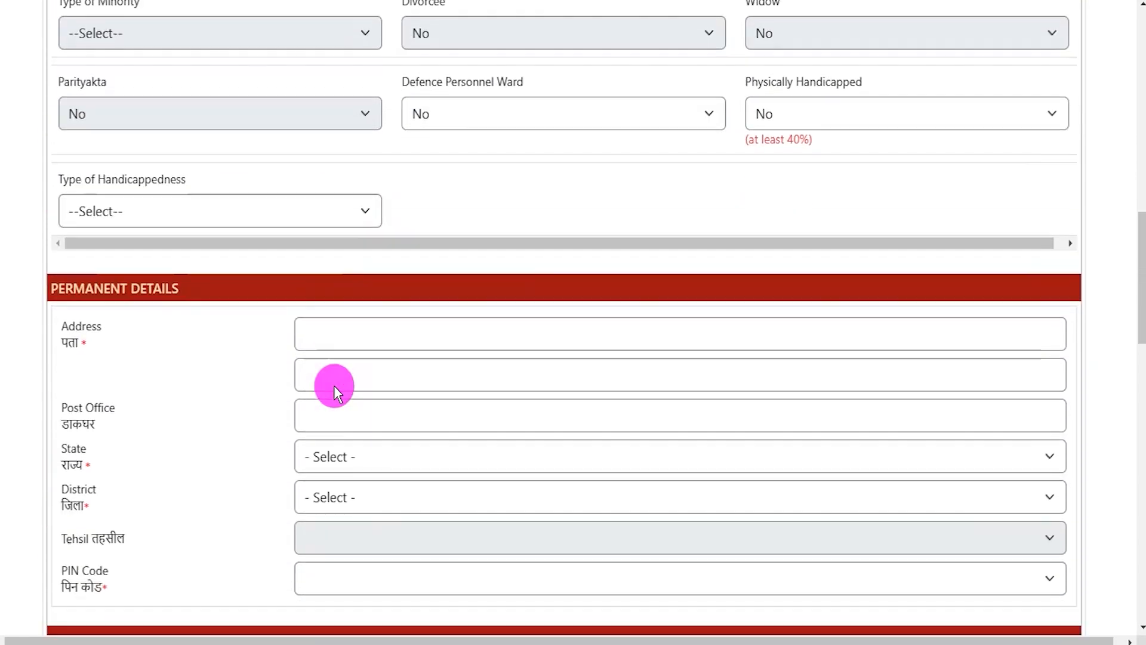
drag(96, 203, 171, 206)
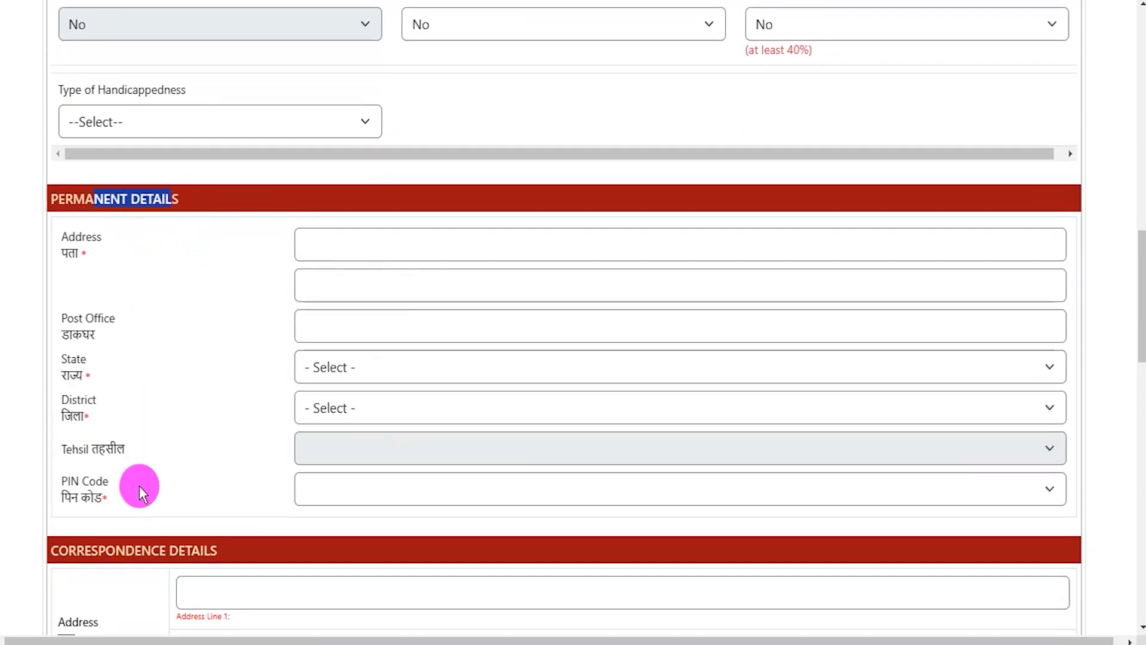
drag(57, 550, 161, 544)
scroll(292, 510, down, 3)
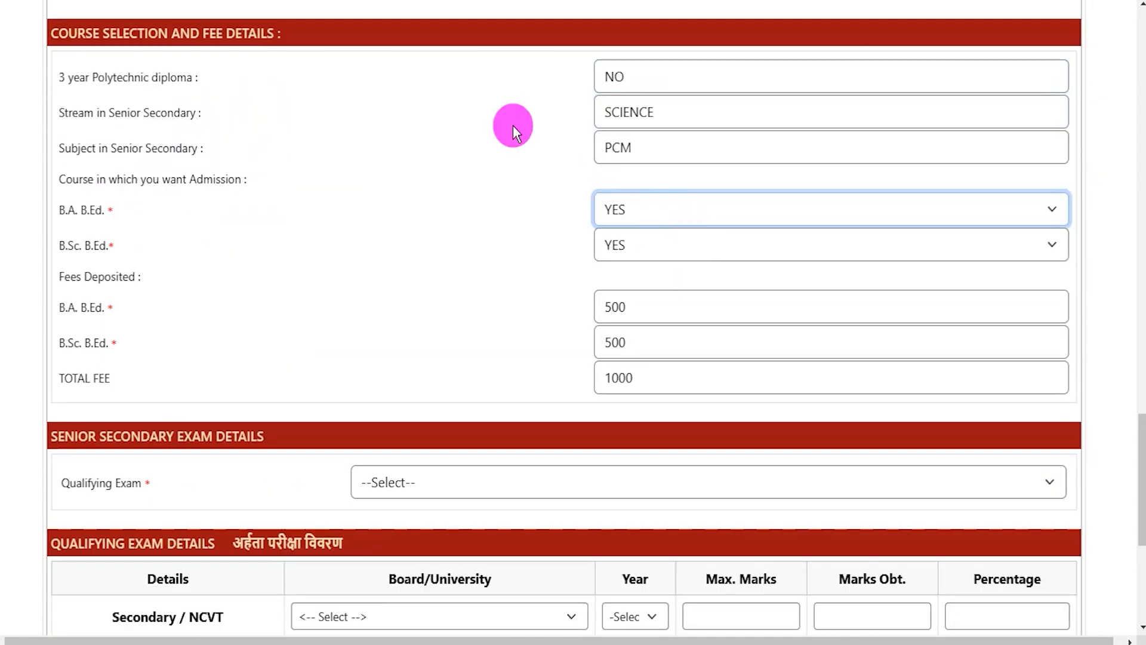
drag(105, 34, 245, 34)
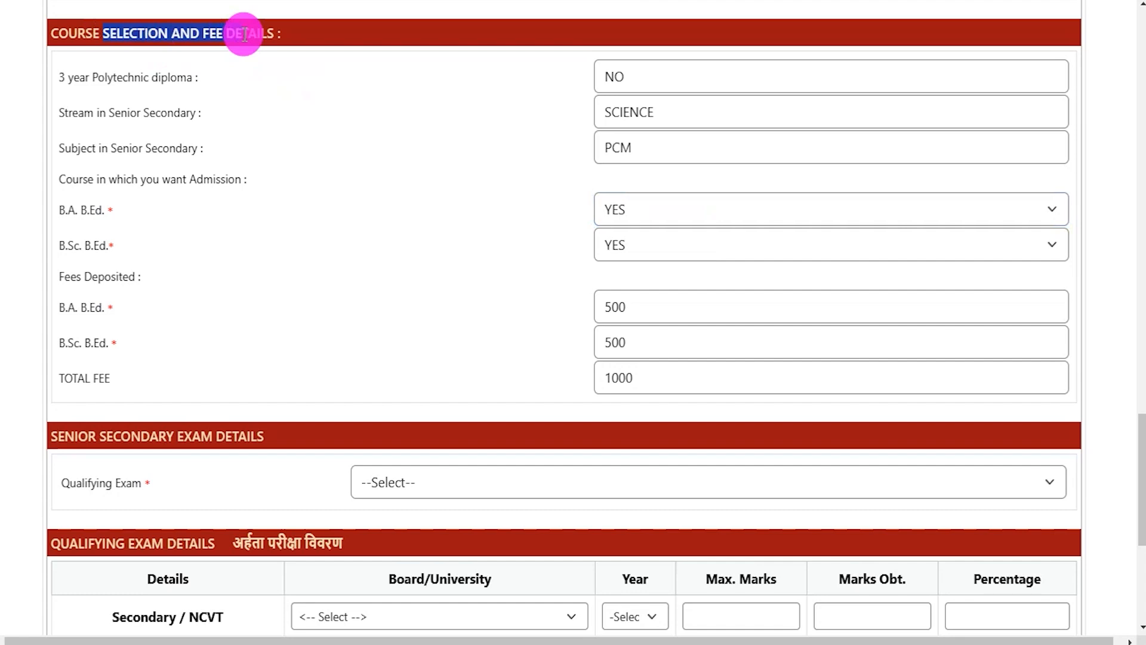
drag(66, 210, 108, 245)
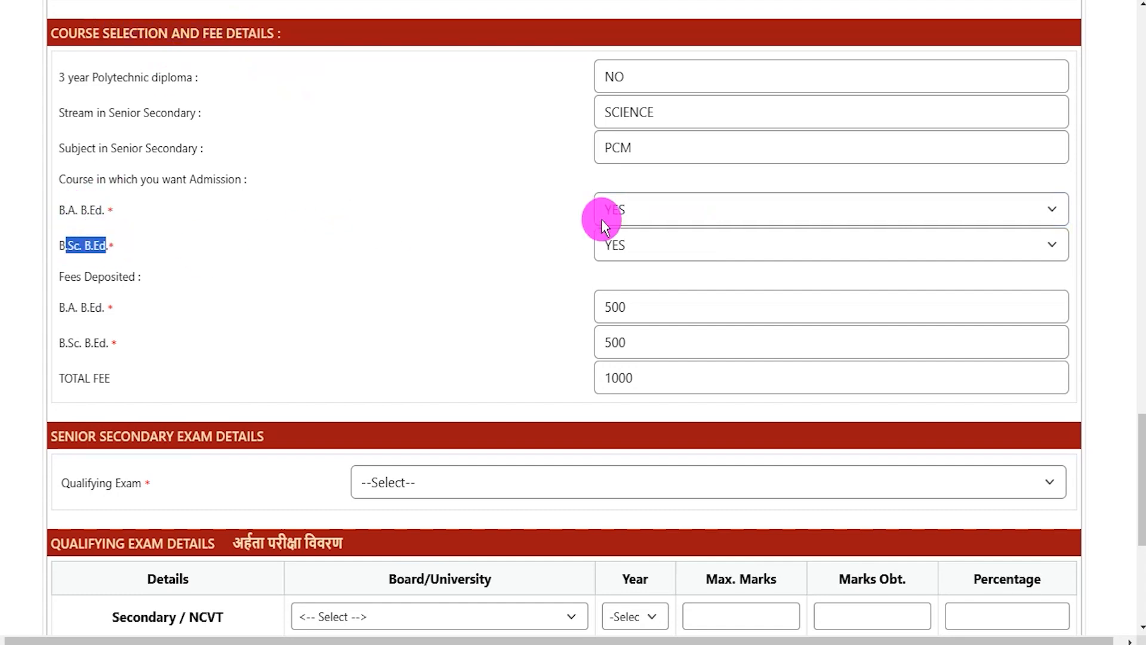
click(636, 249)
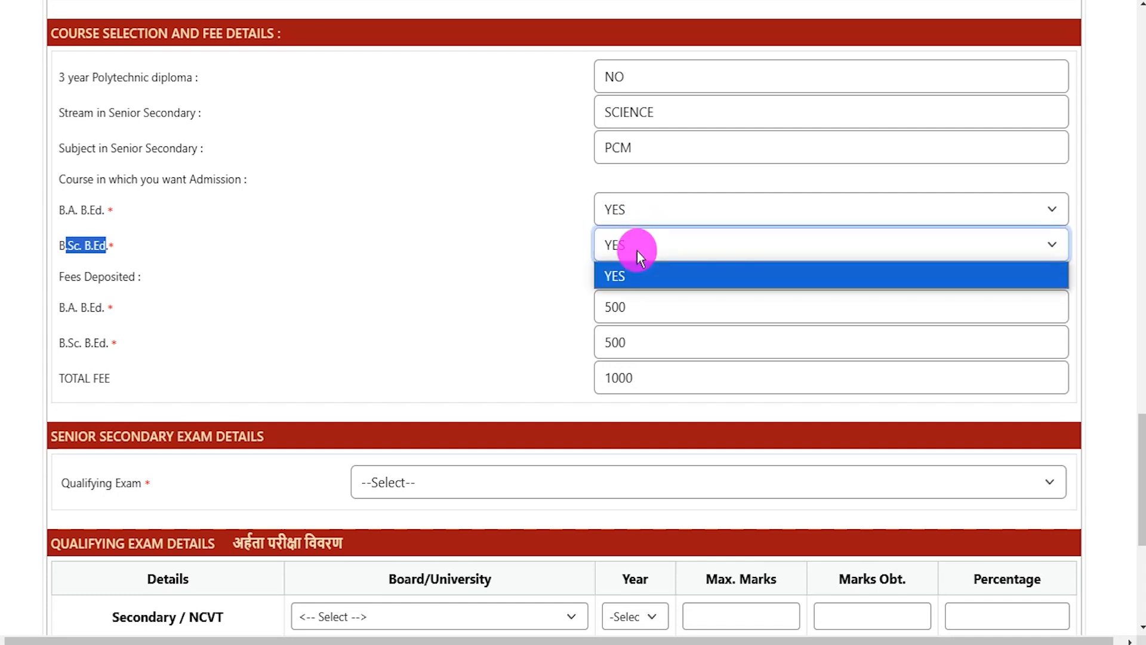
click(637, 249)
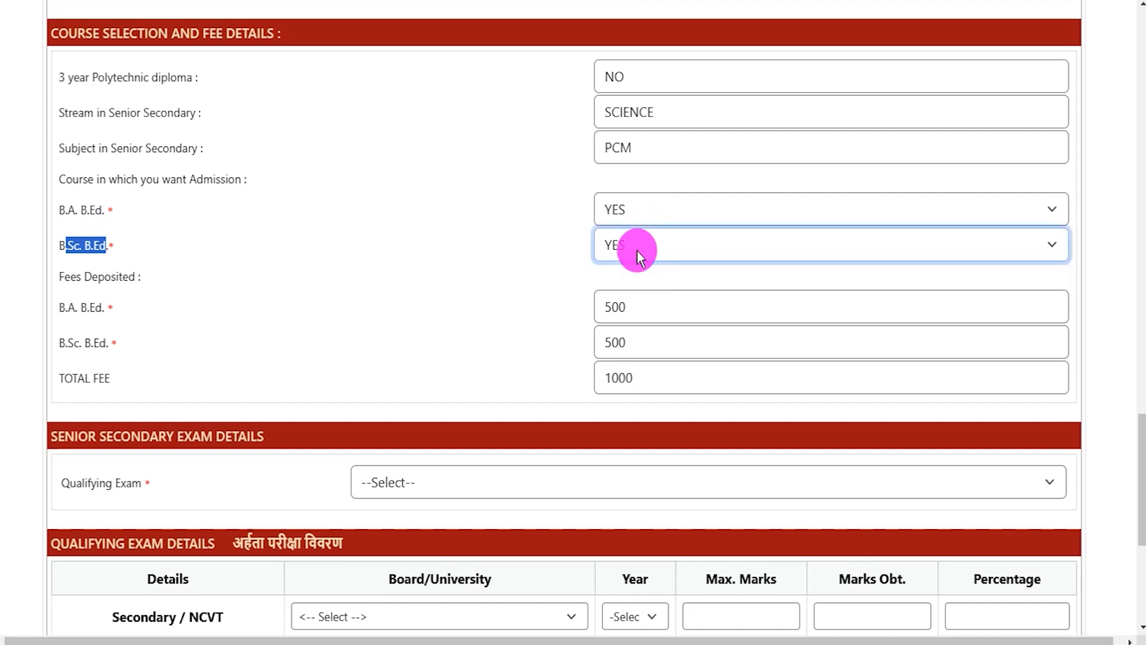
click(486, 292)
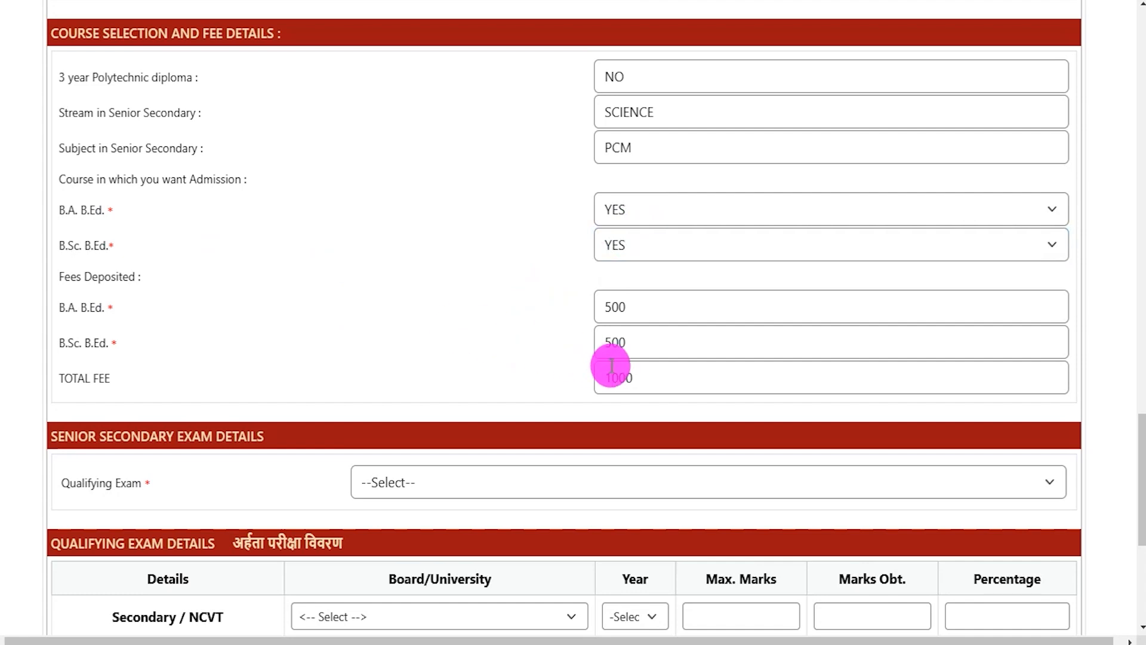
Set the Qualifying Exam in the senior secondary exam details to Sr. Sec. Passed / NCVT Passed.
scroll(529, 342, down, 5)
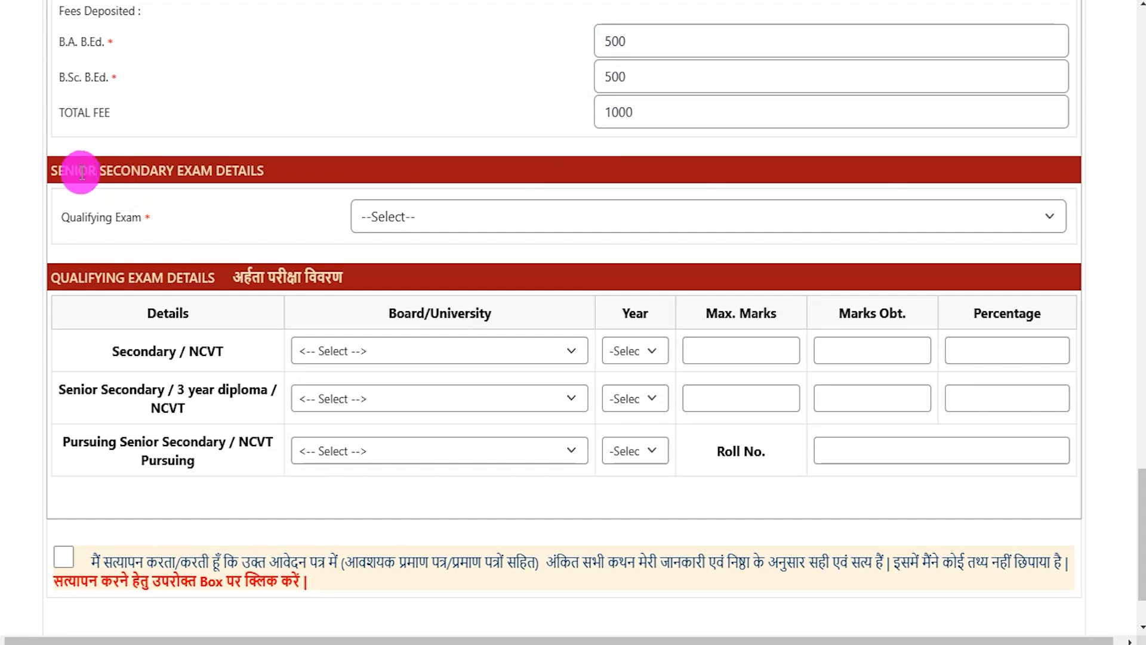
drag(75, 169, 224, 163)
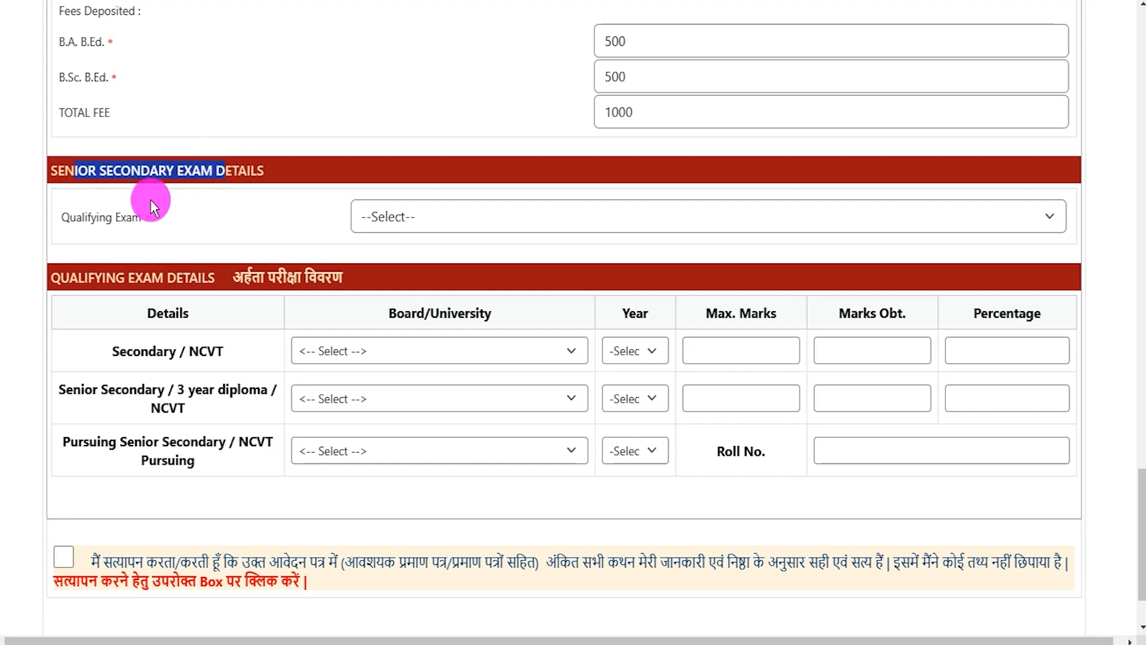
drag(79, 222, 122, 218)
click(399, 216)
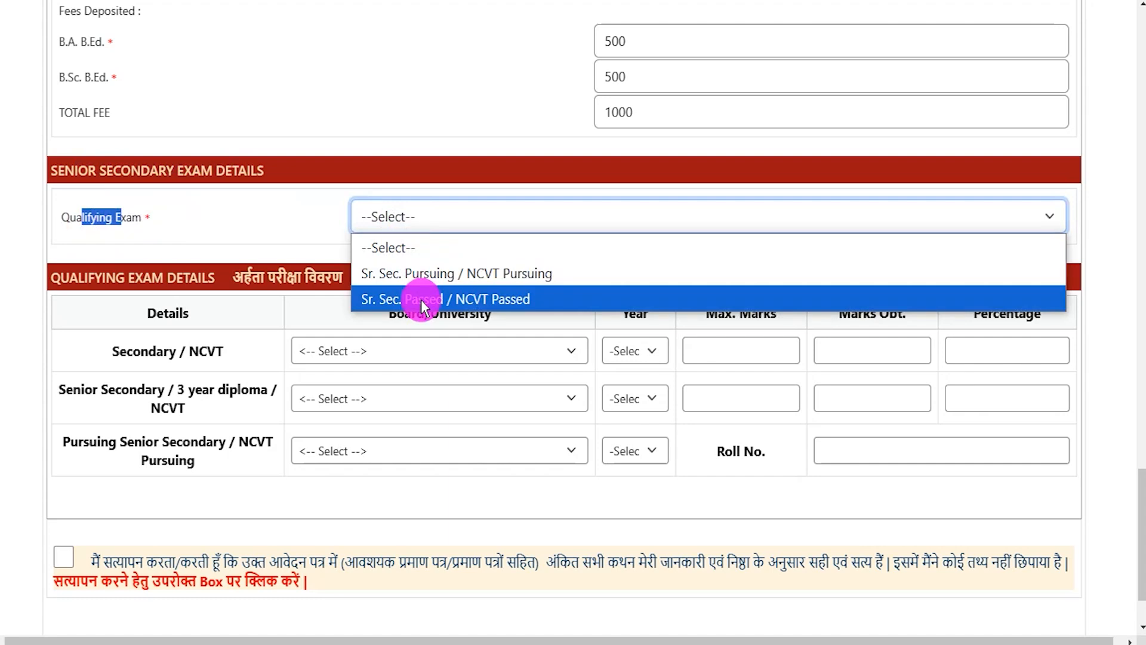
click(435, 275)
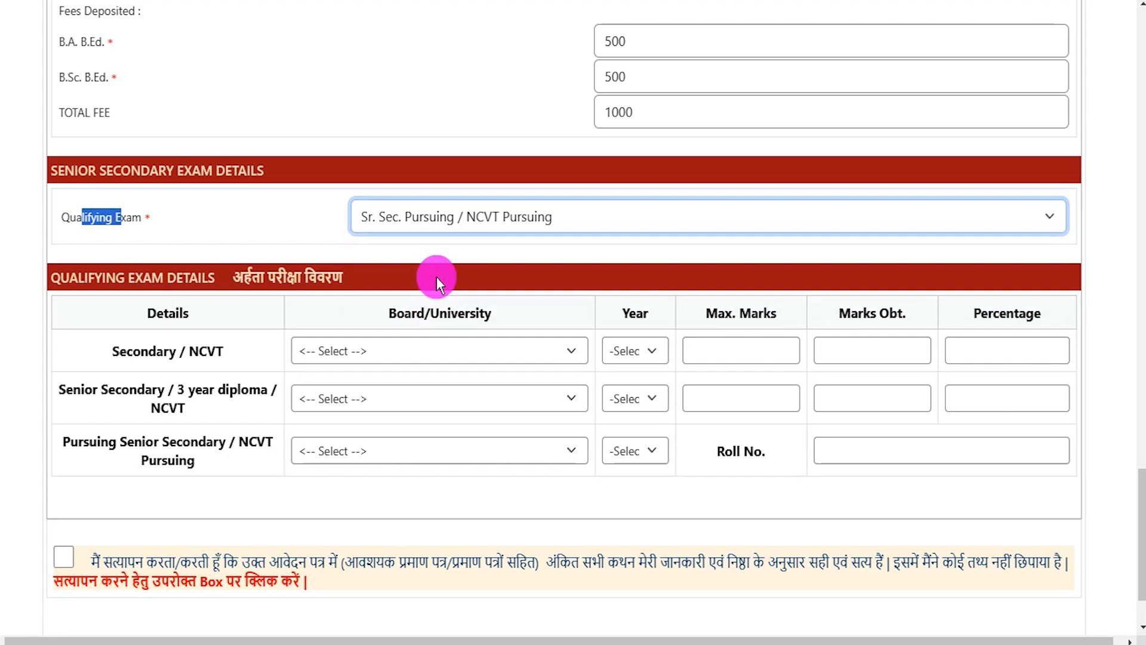
click(486, 214)
click(459, 295)
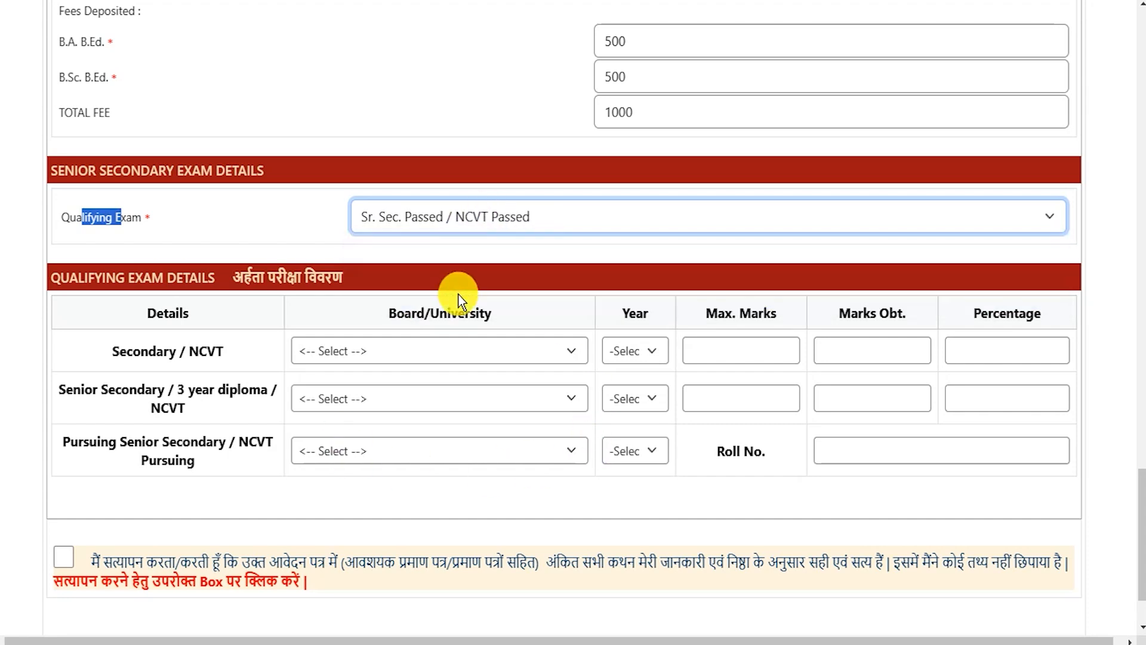
Fill in the Secondary / NCVT row with NATIONAL INSTITUTE OF OPEN SCHOOLING, DELHI, year 2015, maximum marks 600 and marks obtained 450.
drag(119, 351, 206, 352)
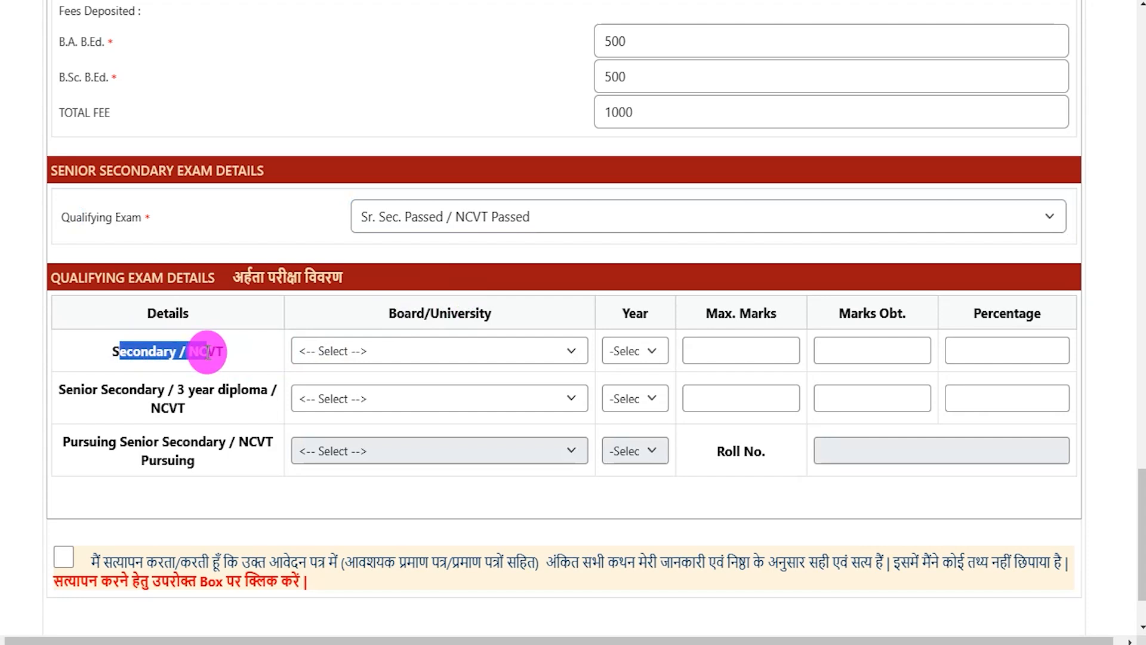
click(347, 358)
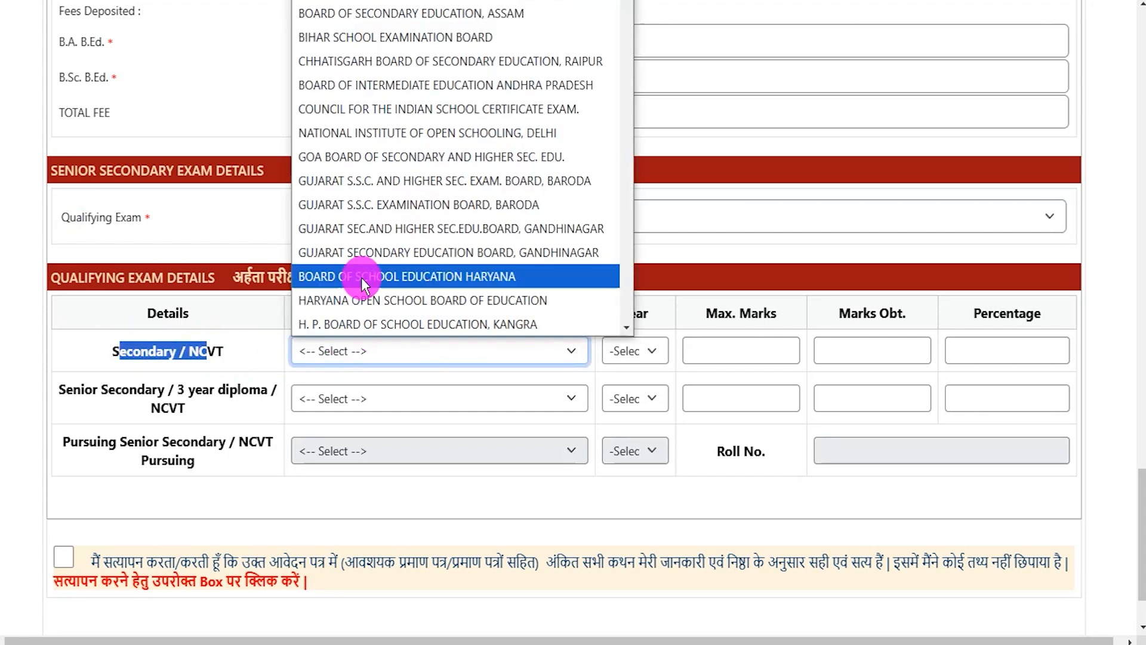
click(382, 133)
click(635, 341)
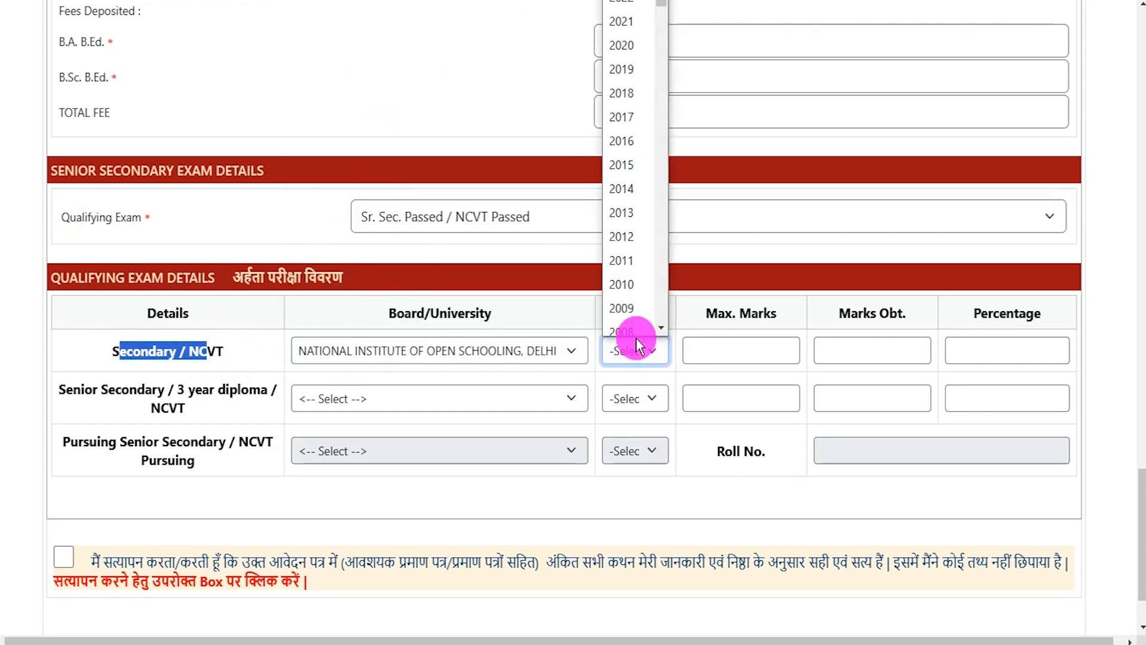
click(626, 157)
click(735, 349)
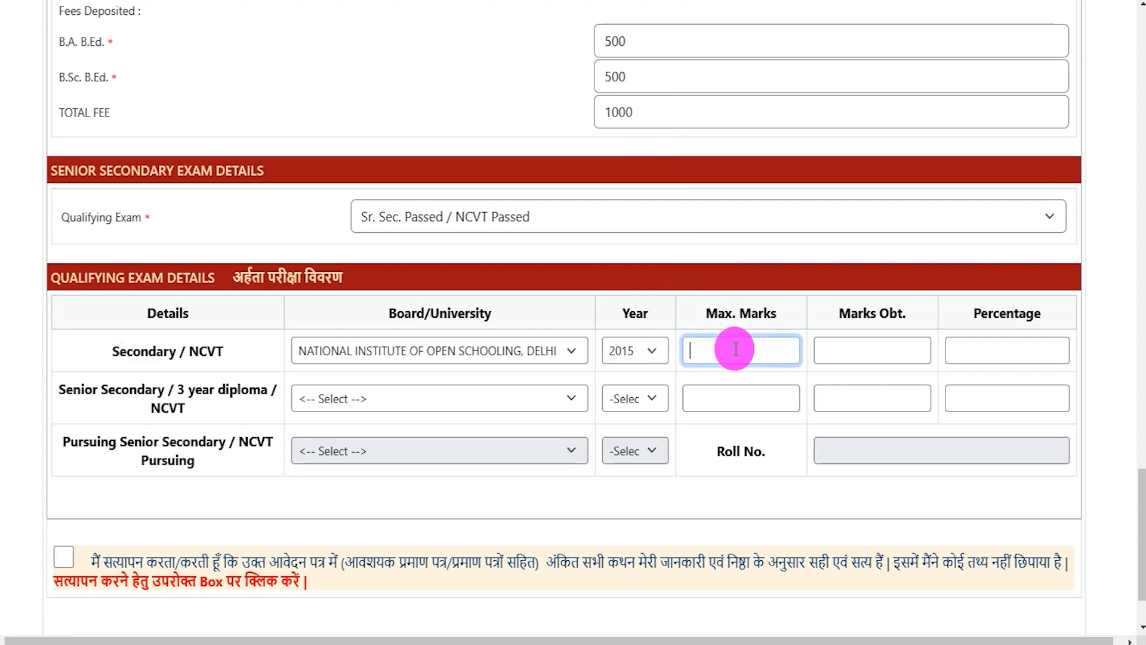
text(600)
key(Tab)
text(450)
key(Tab)
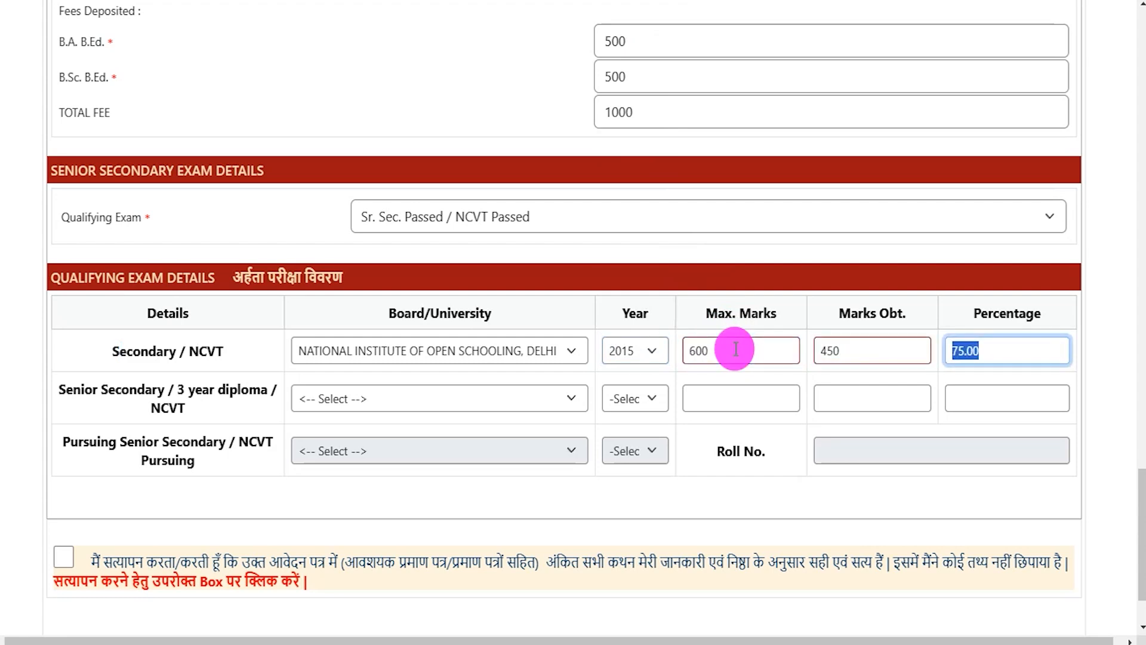
key(Tab)
Complete the Senior Secondary row with GOA BOARD OF SECONDARY AND HIGHER SEC. EDU., year 2020, maximum marks 600 and marks obtained 450.
click(165, 405)
drag(72, 388, 266, 390)
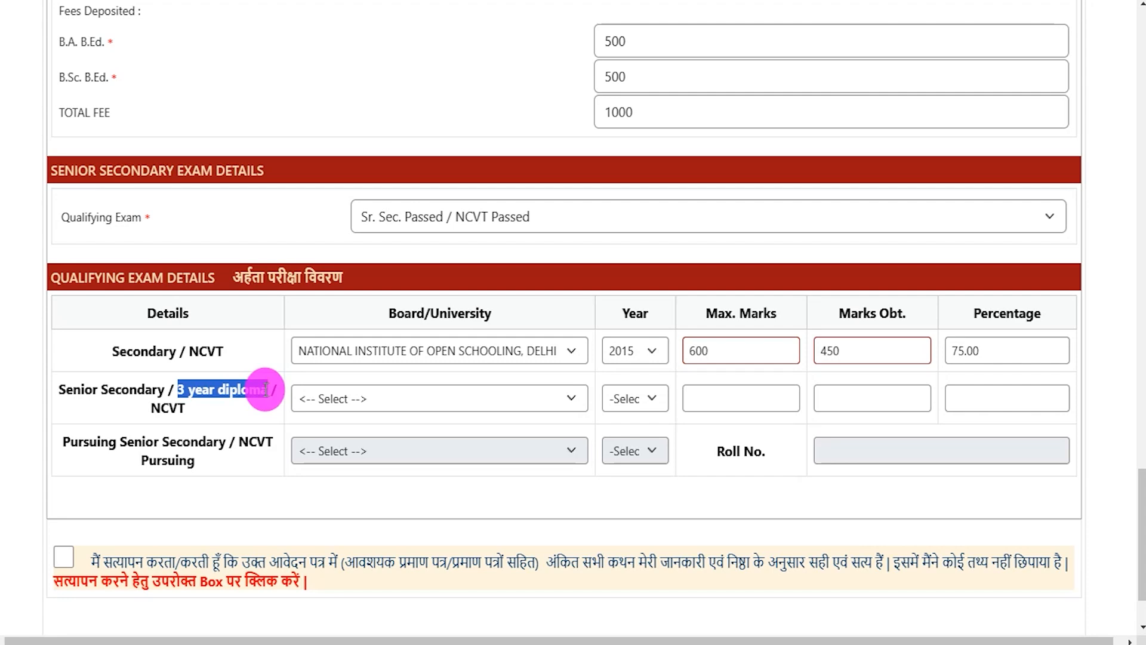
click(378, 399)
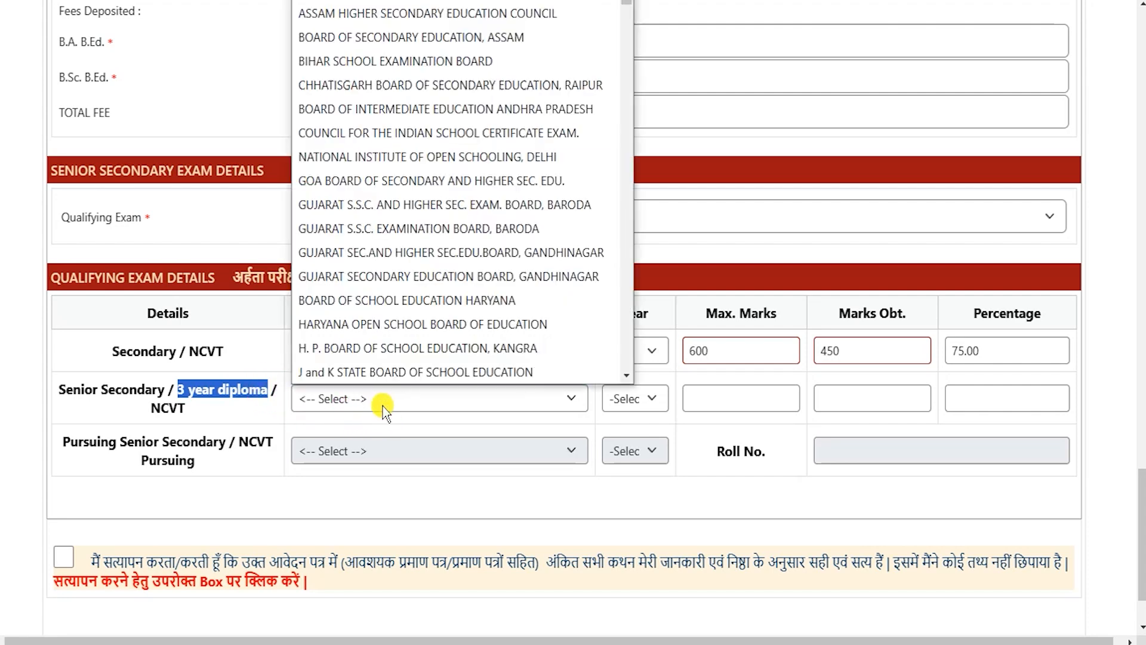
click(396, 181)
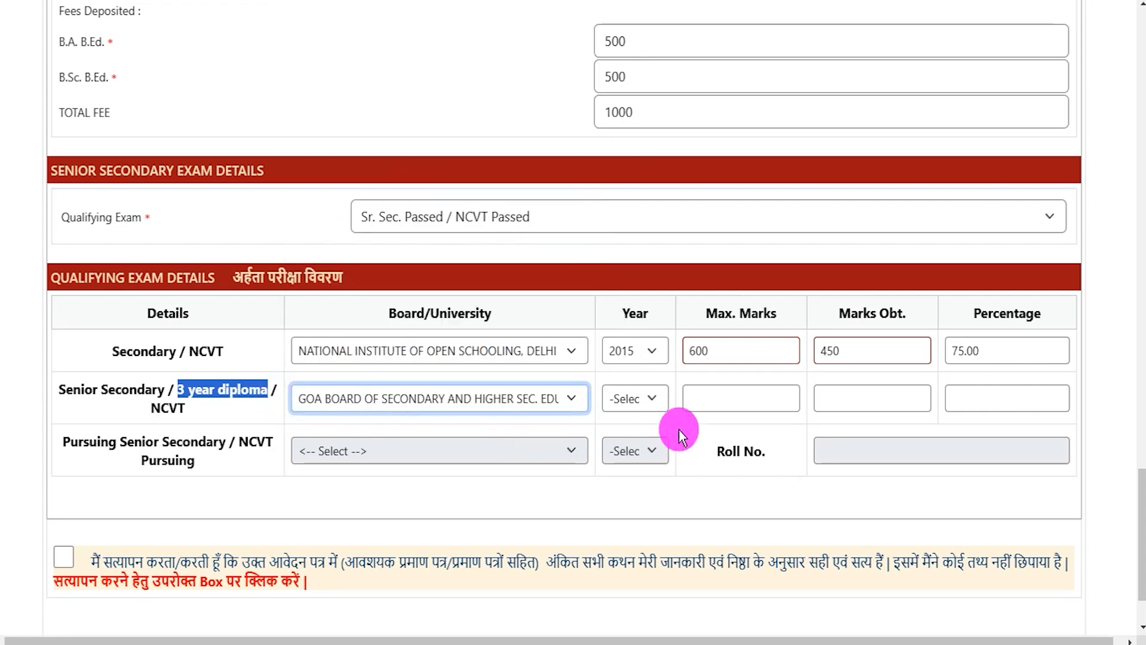
click(632, 398)
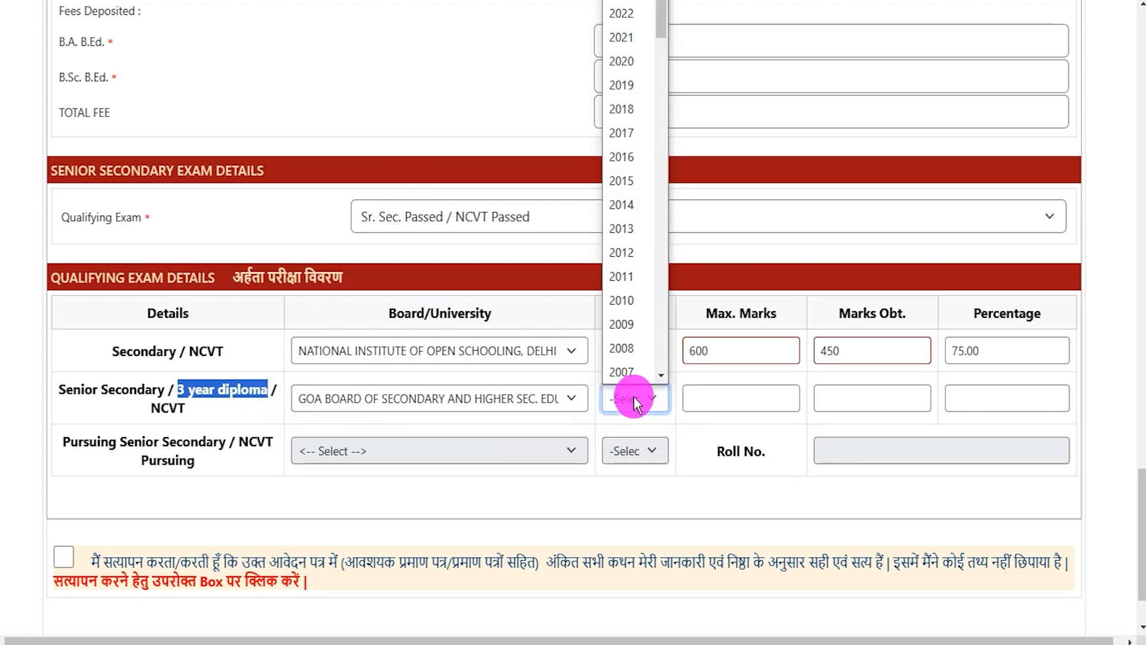
click(642, 60)
click(728, 406)
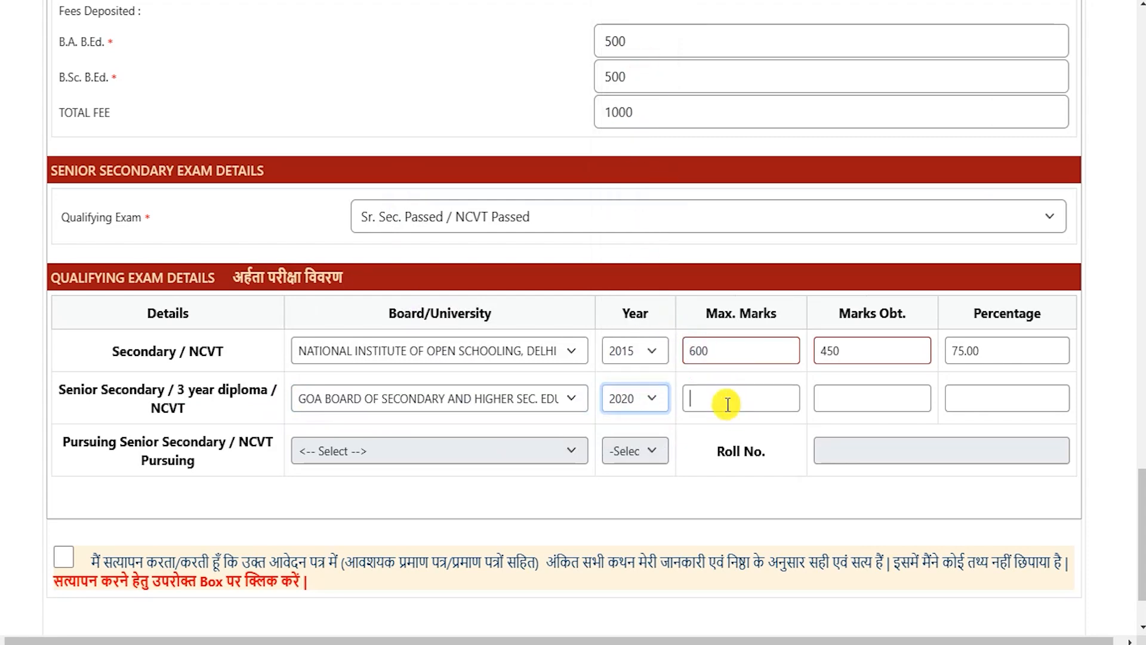
text(600)
key(Tab)
text(450)
key(Tab)
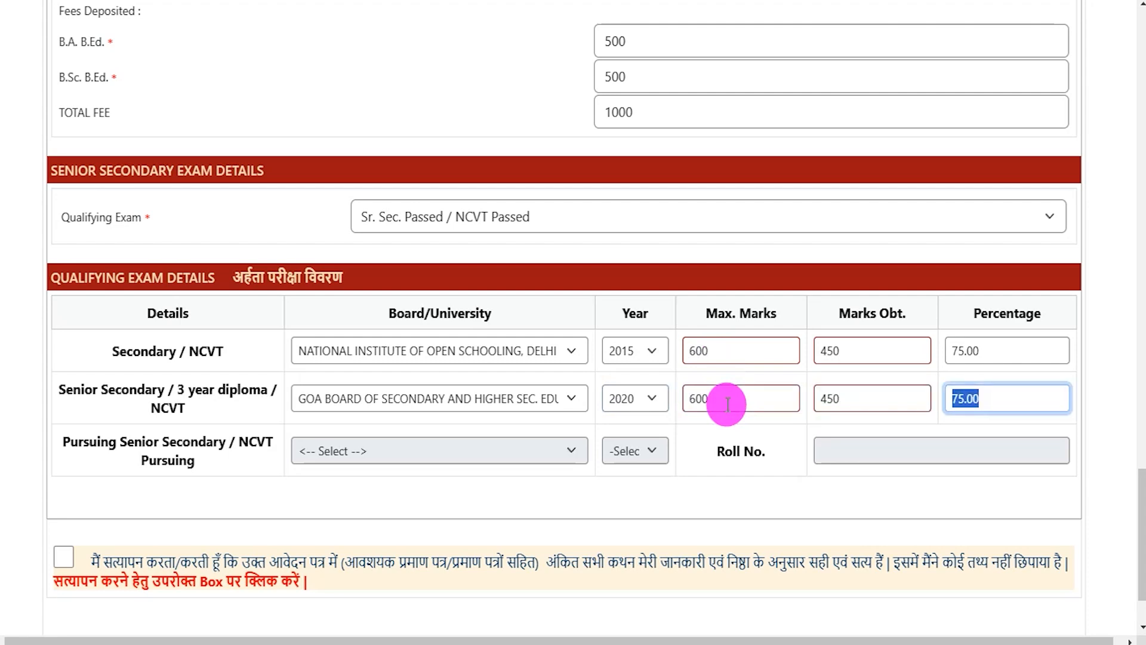
click(366, 476)
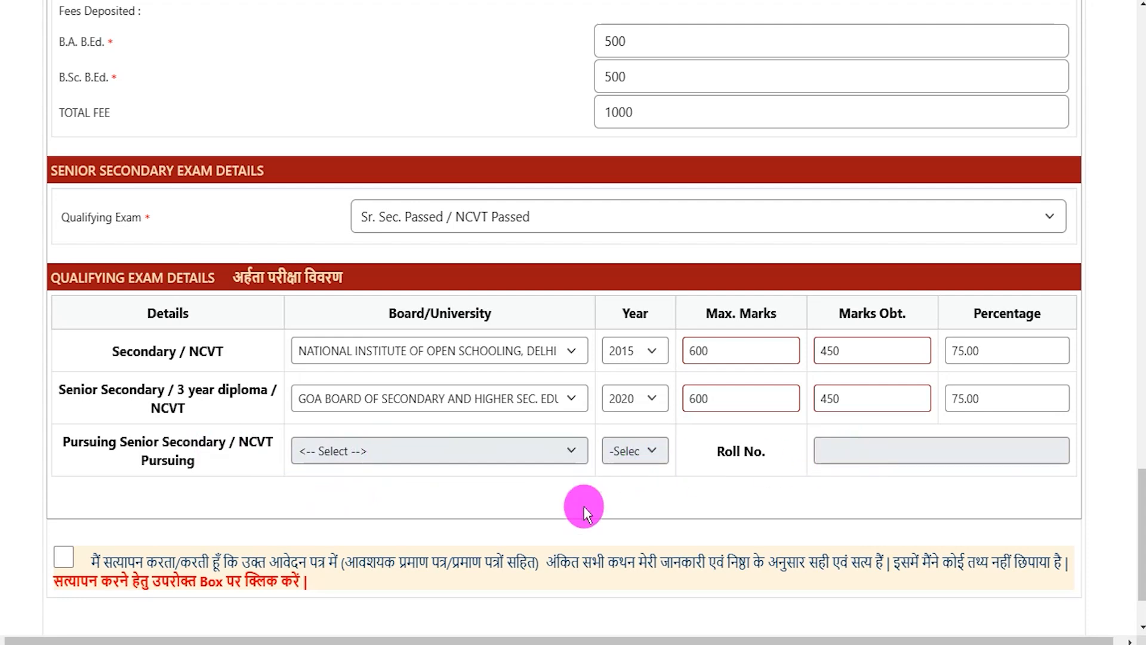
Accept the declaration that all statements are true, proceed with the application and verify the filled information.
scroll(459, 536, down, 3)
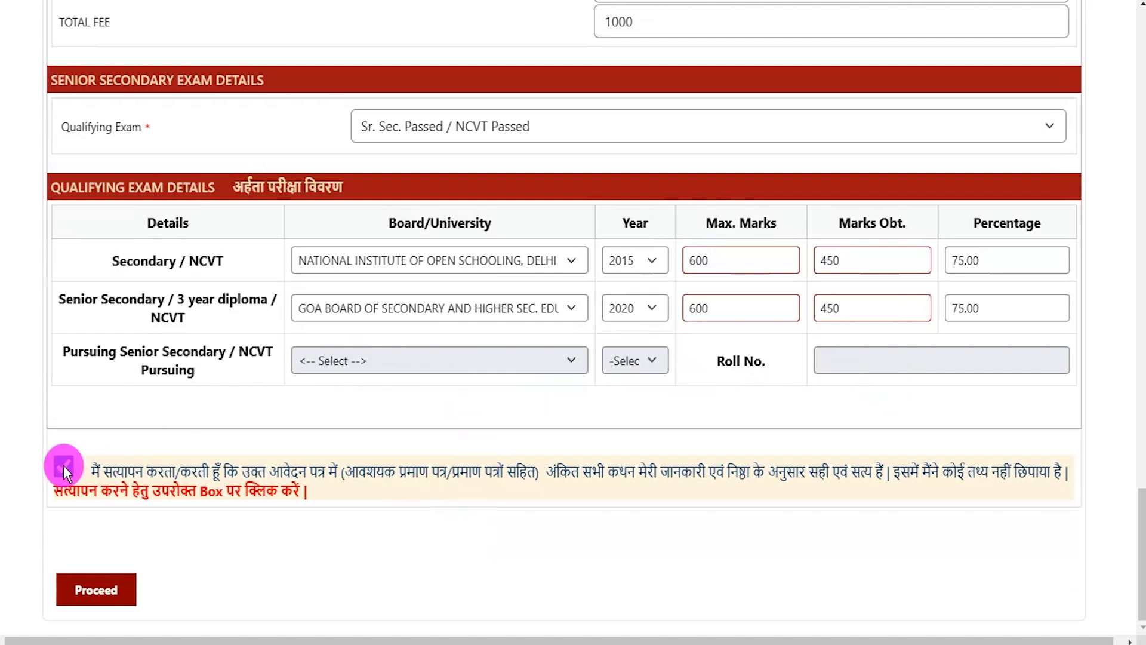
click(112, 594)
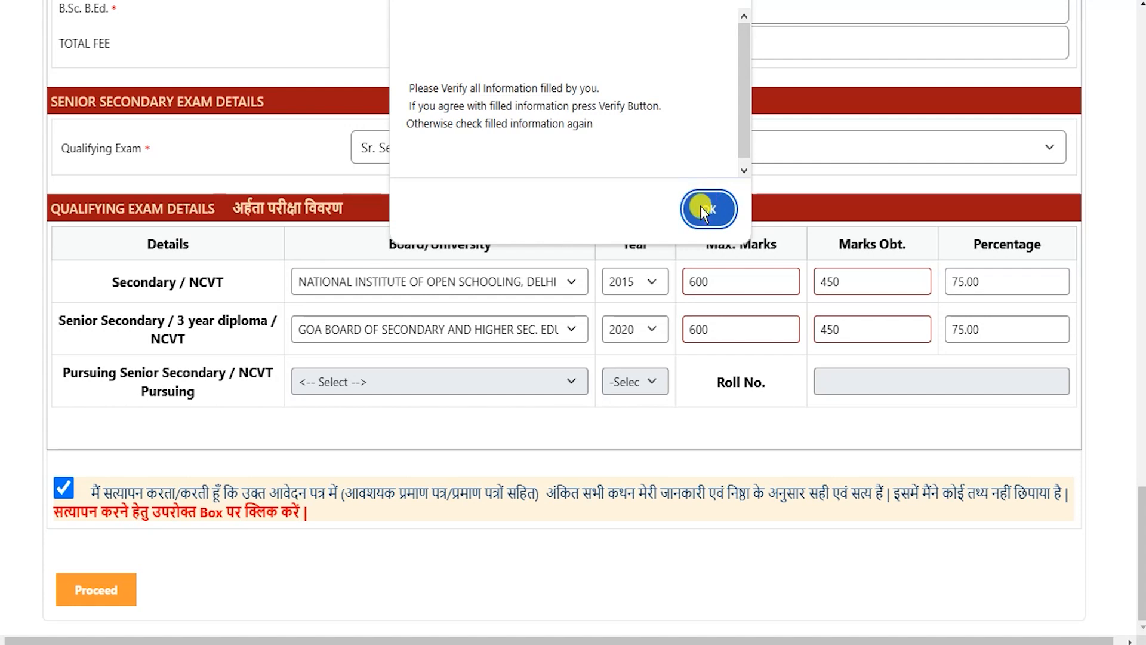
click(705, 209)
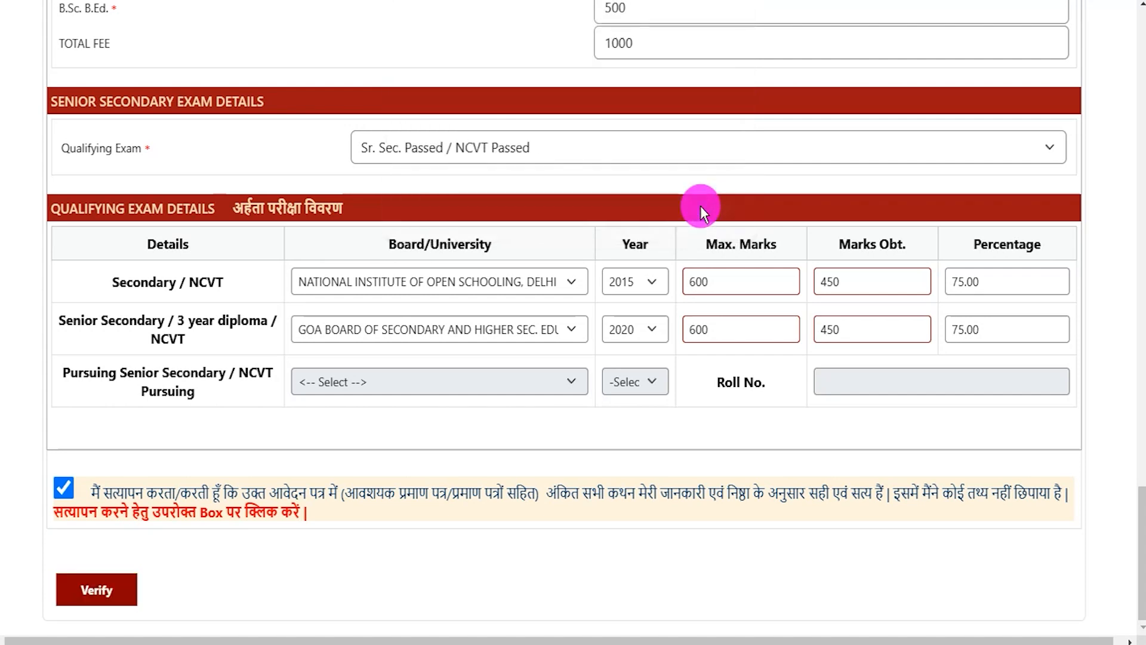
click(98, 588)
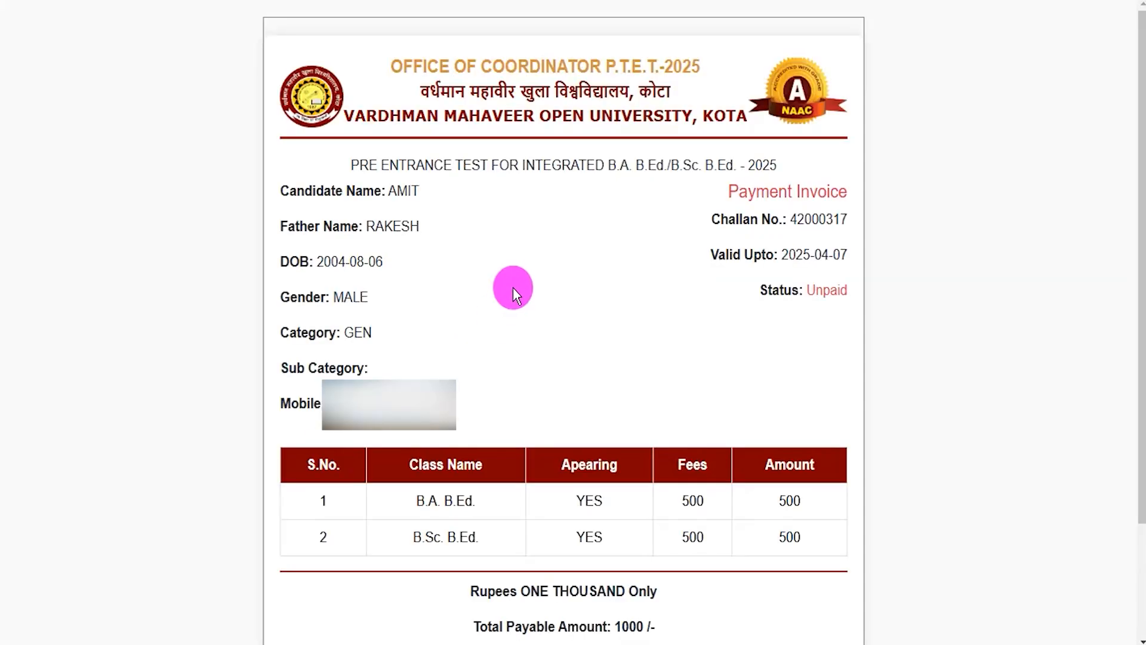
Review the payment invoice with the chargeback declaration and proceed to paying the application fee.
scroll(523, 447, down, 2)
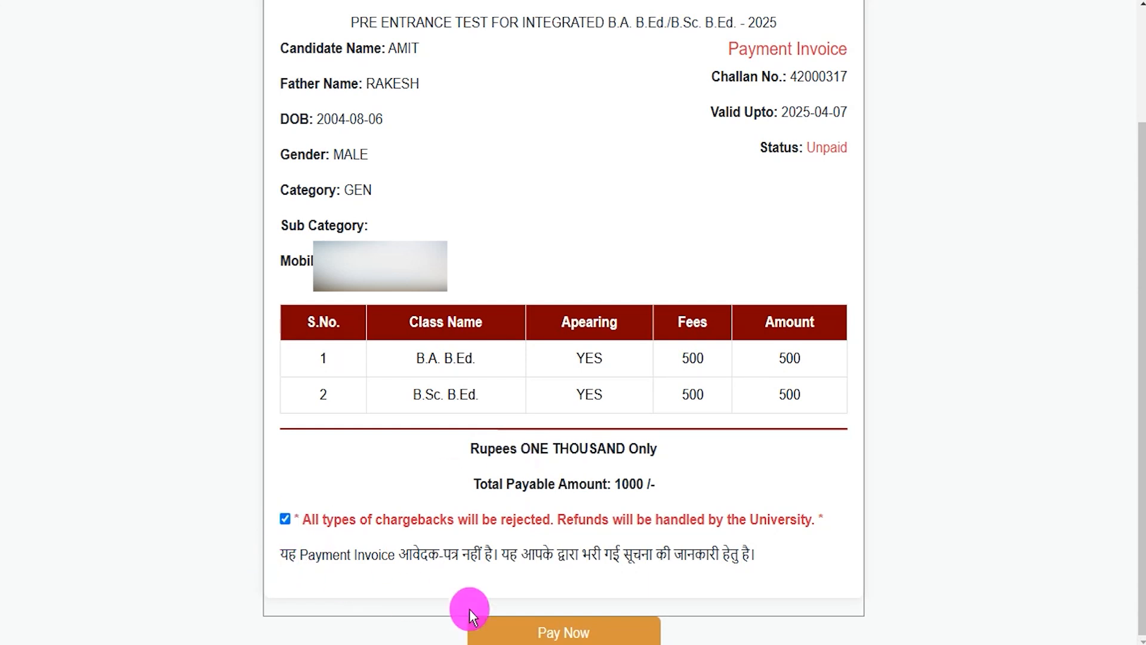
click(575, 624)
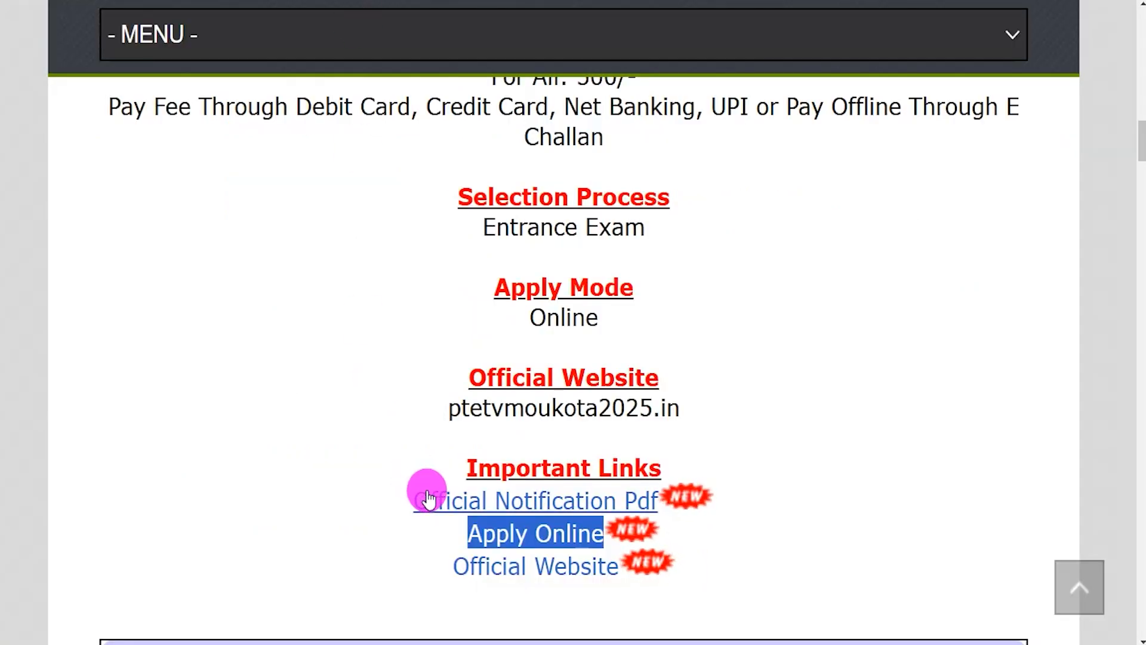
Return to the PTET-2025 home page and open Reprint Application Form for the 4 Year Integrated Course.
click(387, 1)
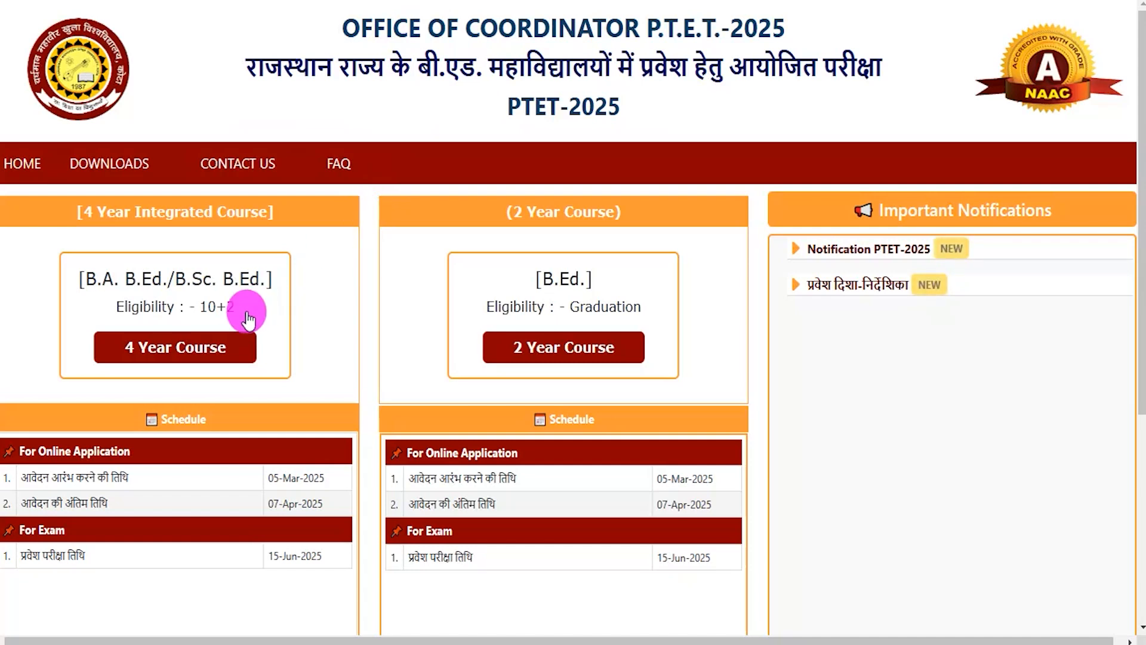
click(201, 346)
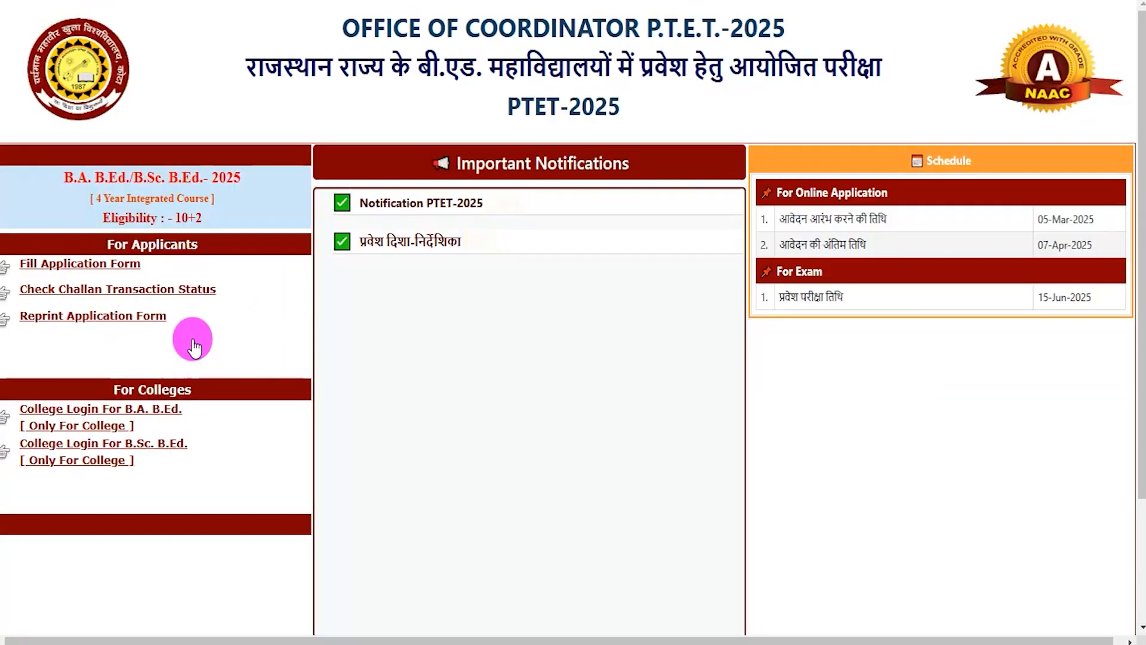
click(112, 316)
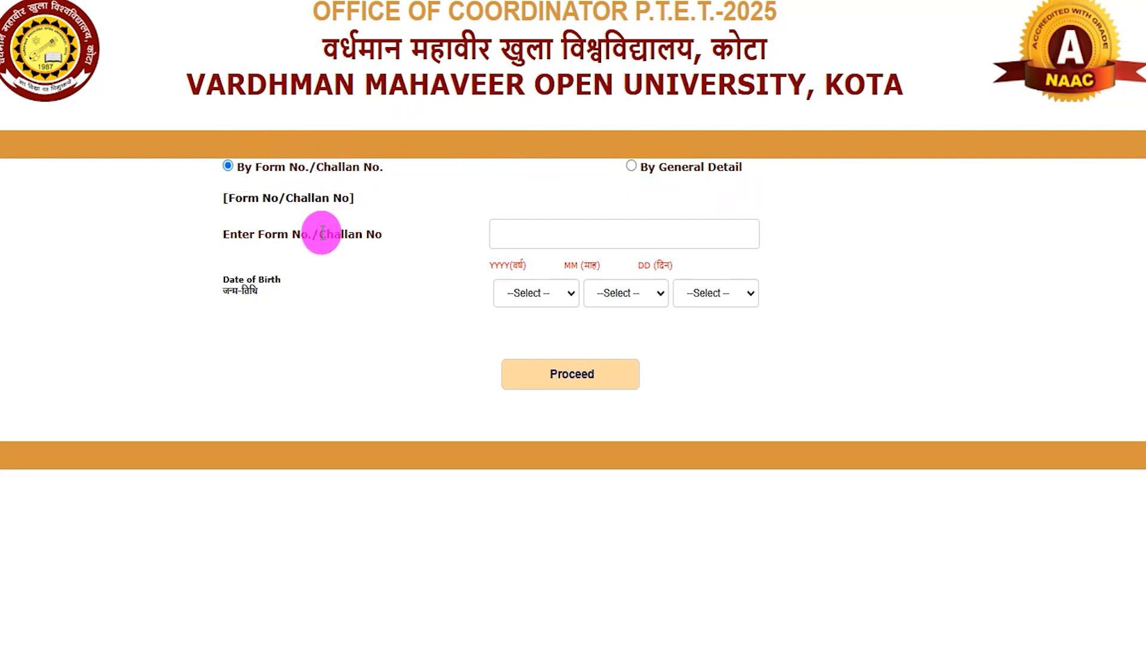
Go through the form/challan number and date of birth fields of the By Form No./Challan No. lookup, leaving them blank.
click(536, 236)
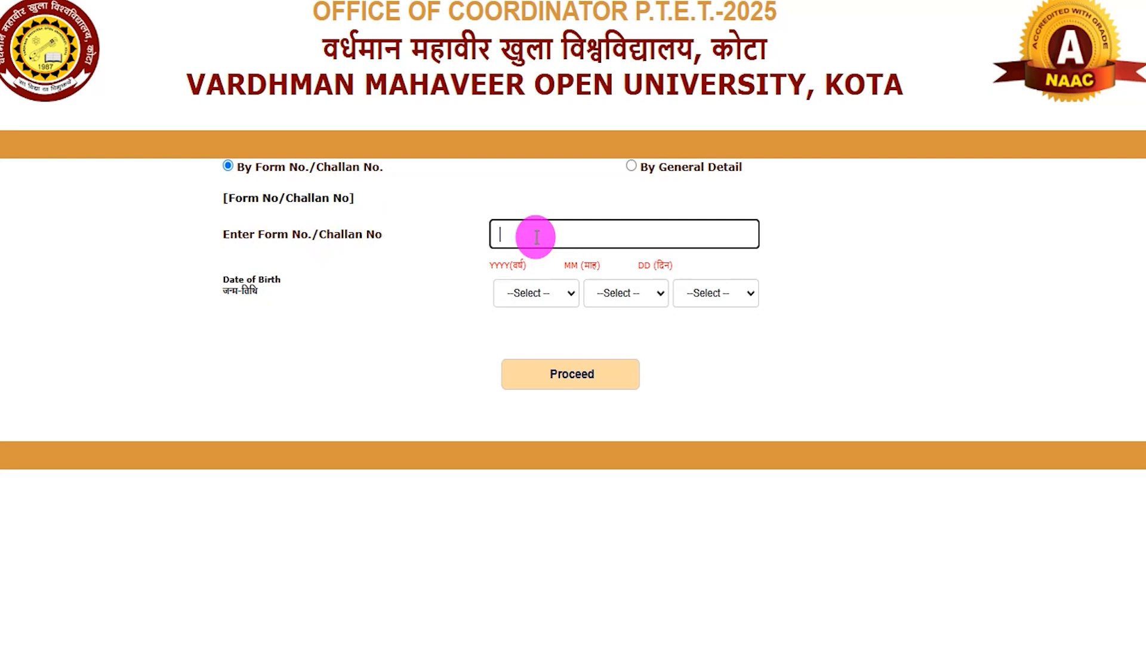
click(551, 308)
click(619, 293)
click(696, 291)
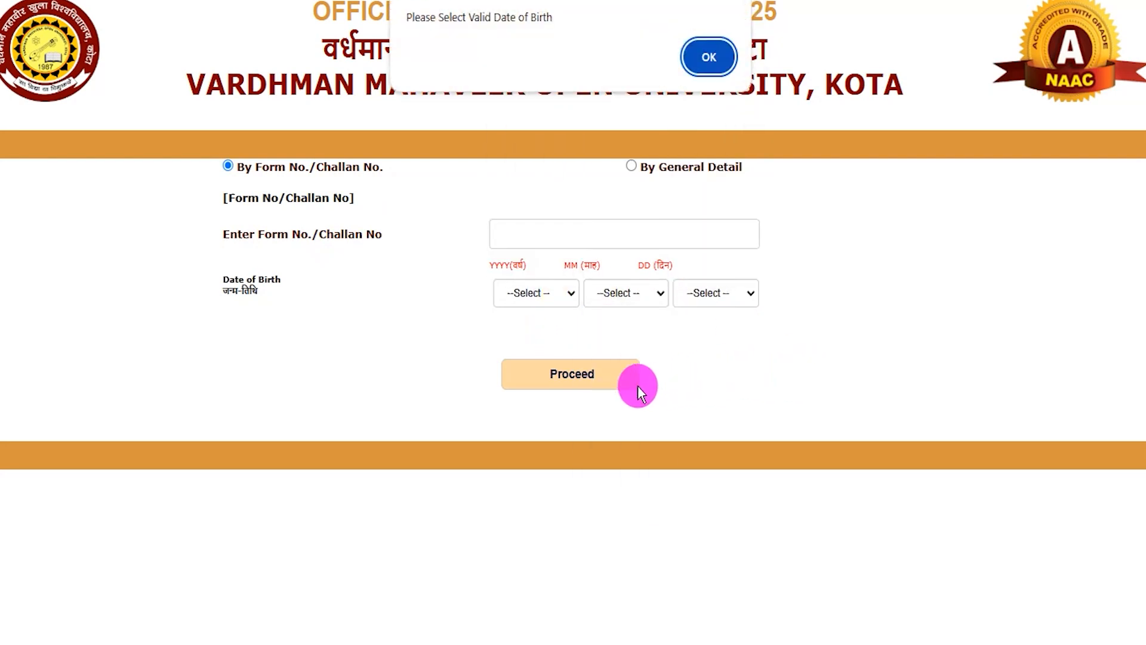
click(699, 70)
click(560, 372)
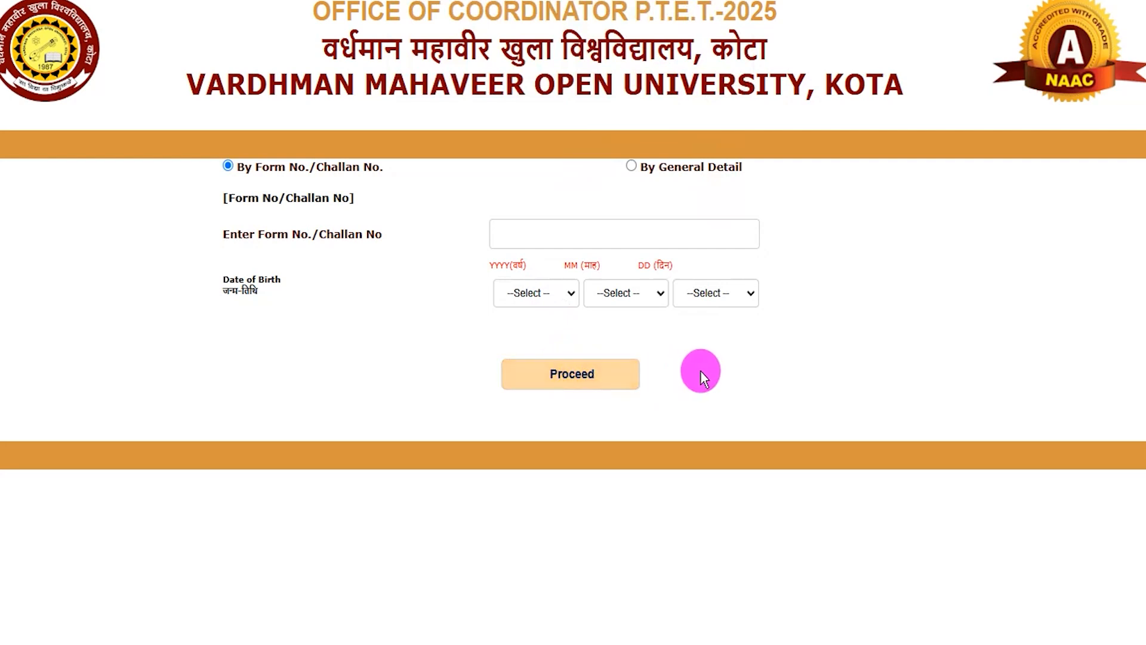
Switch the reprint lookup to By General Detail and go through its Name, Father's Name and Date of Birth fields without filling them.
click(633, 167)
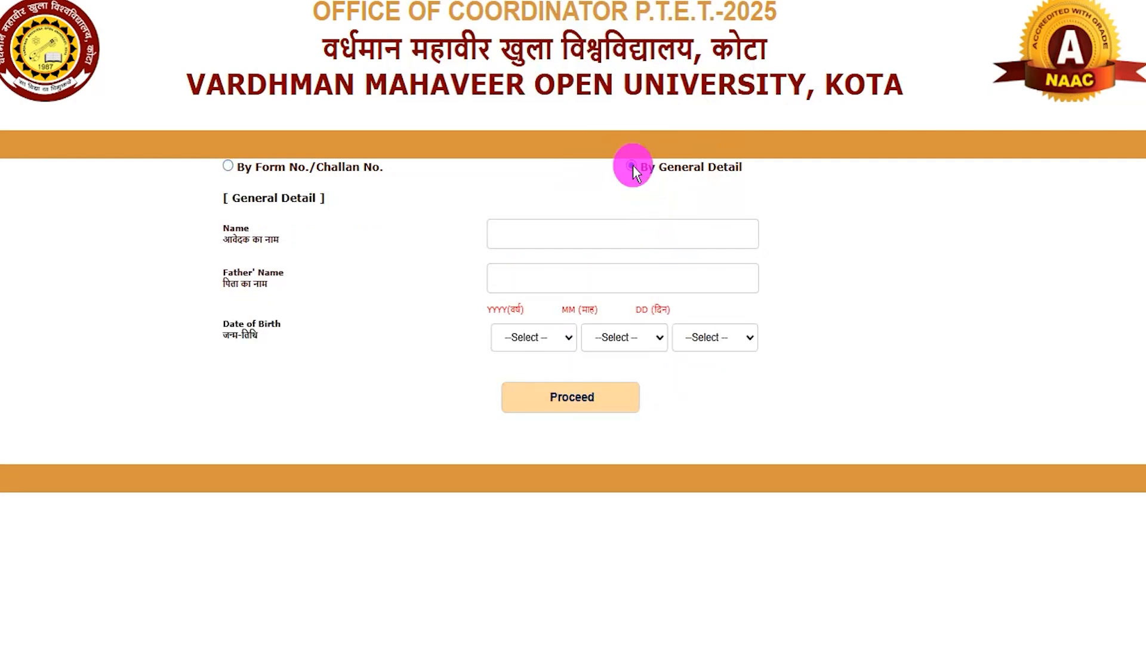
click(533, 231)
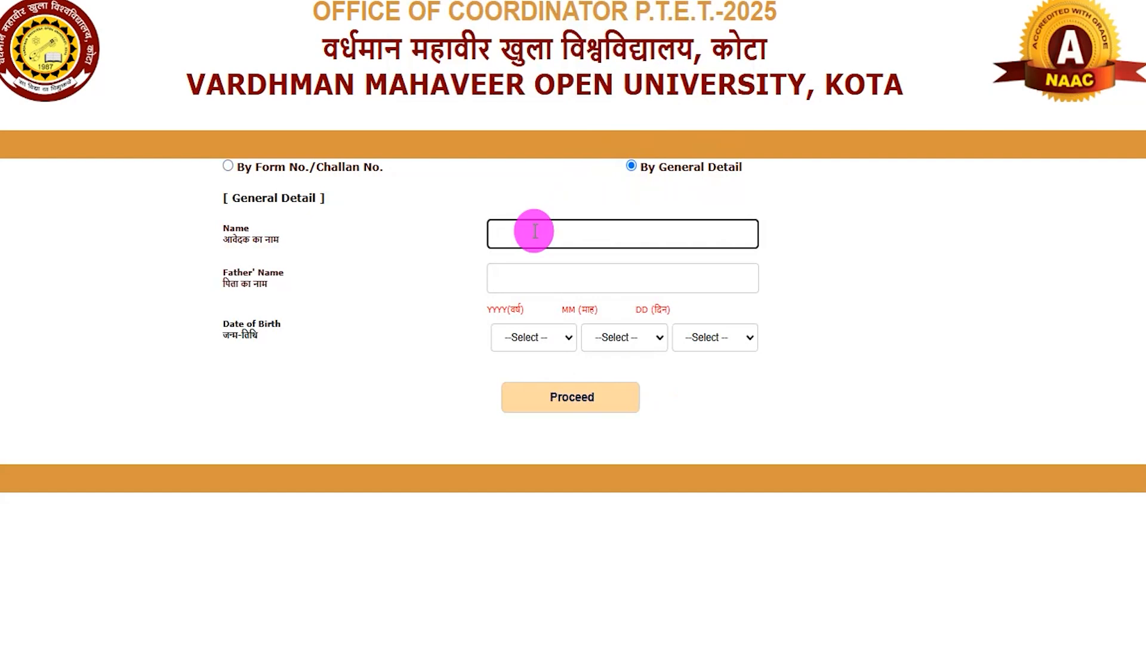
click(530, 280)
click(535, 339)
click(624, 340)
click(705, 342)
click(865, 384)
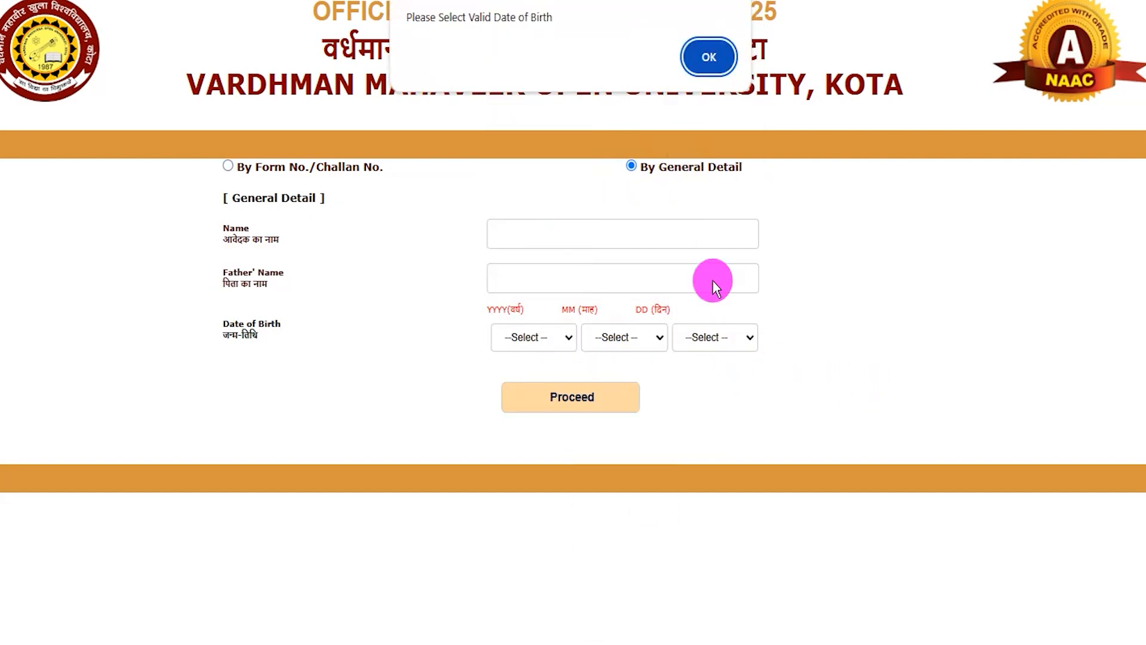
click(707, 54)
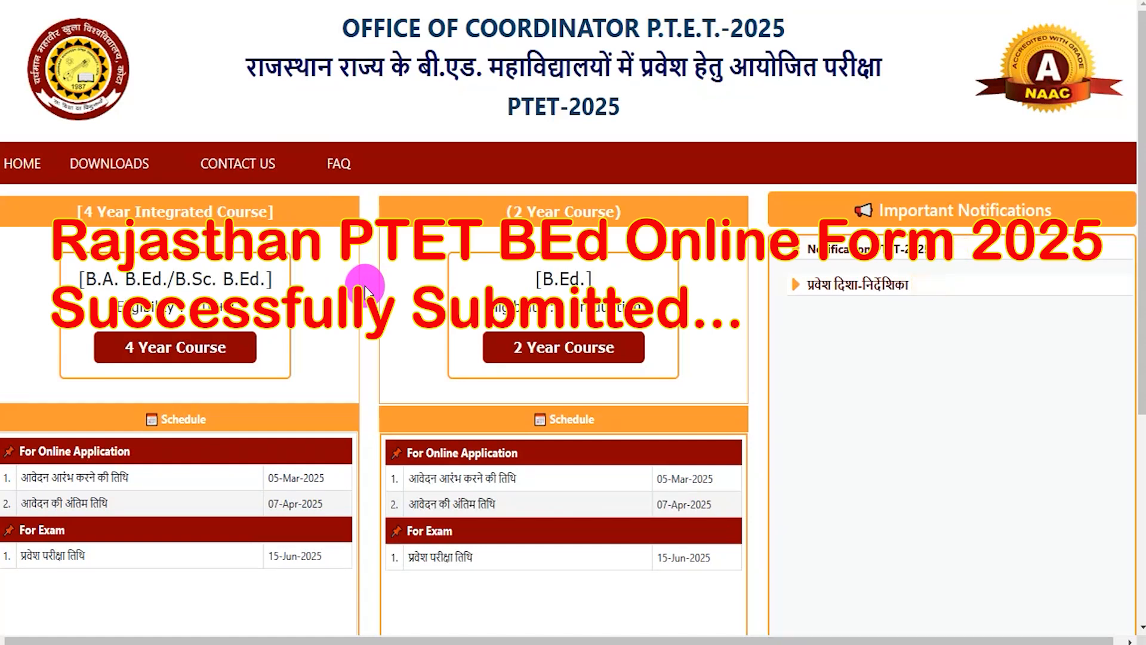
scroll(364, 289, down, 5)
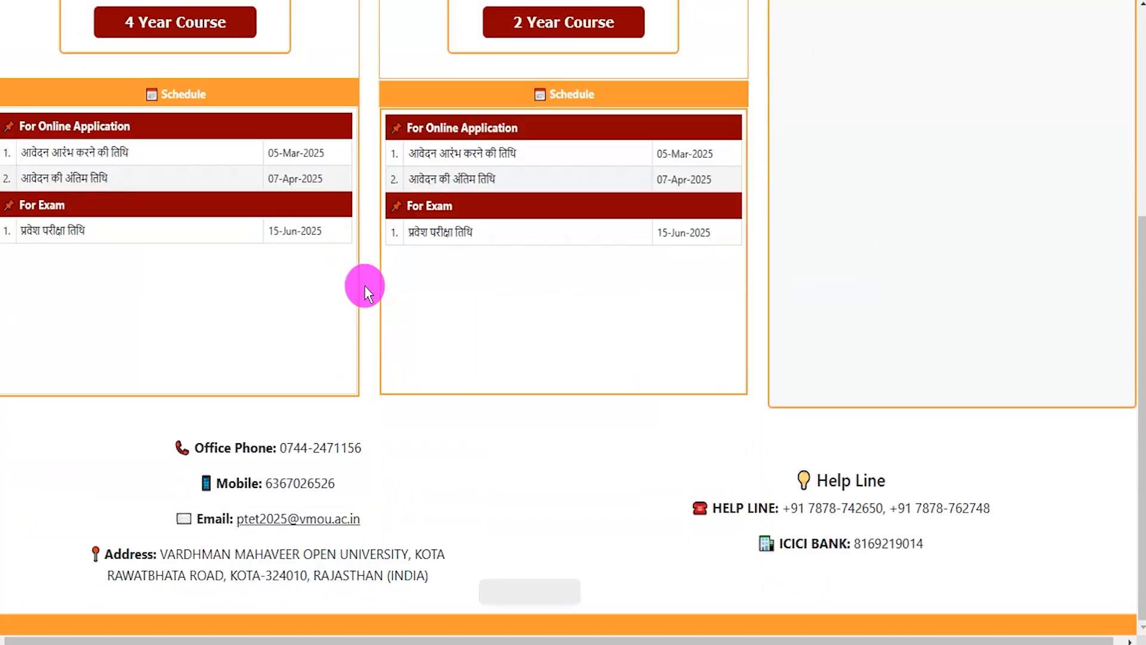
scroll(364, 285, up, 5)
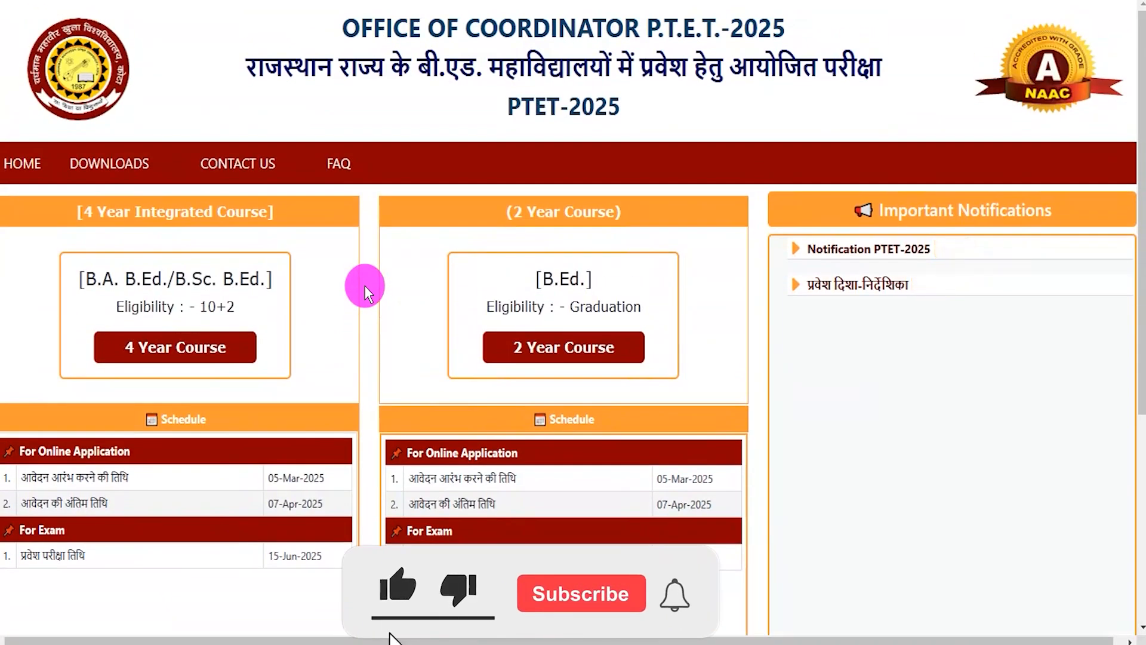
scroll(364, 285, down, 5)
scroll(364, 285, up, 5)
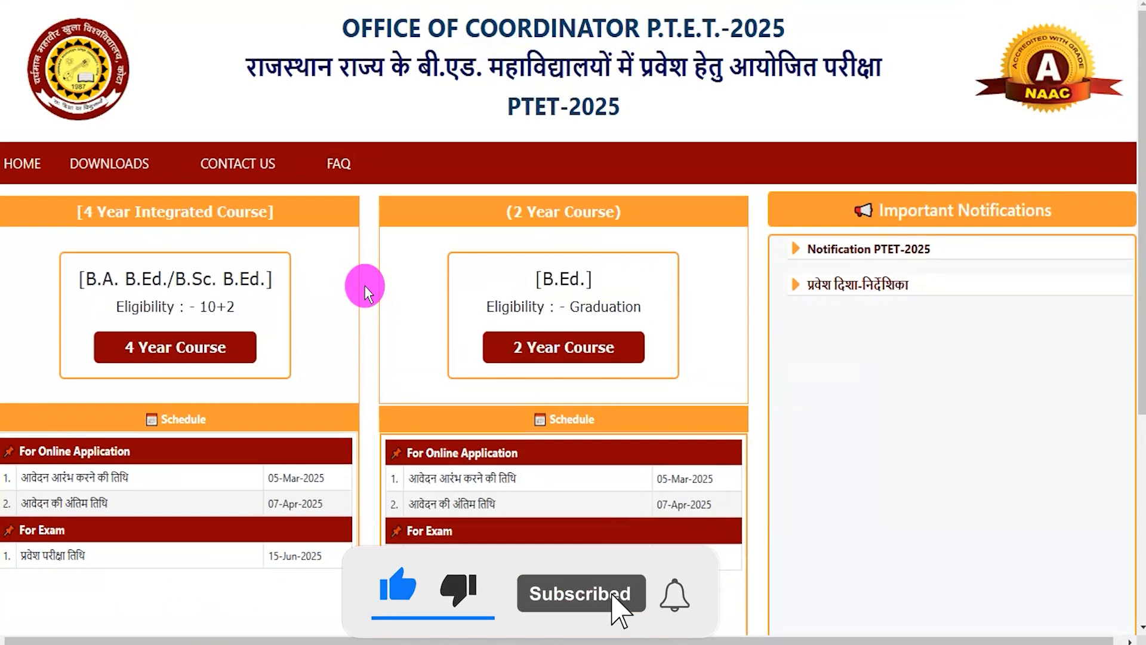